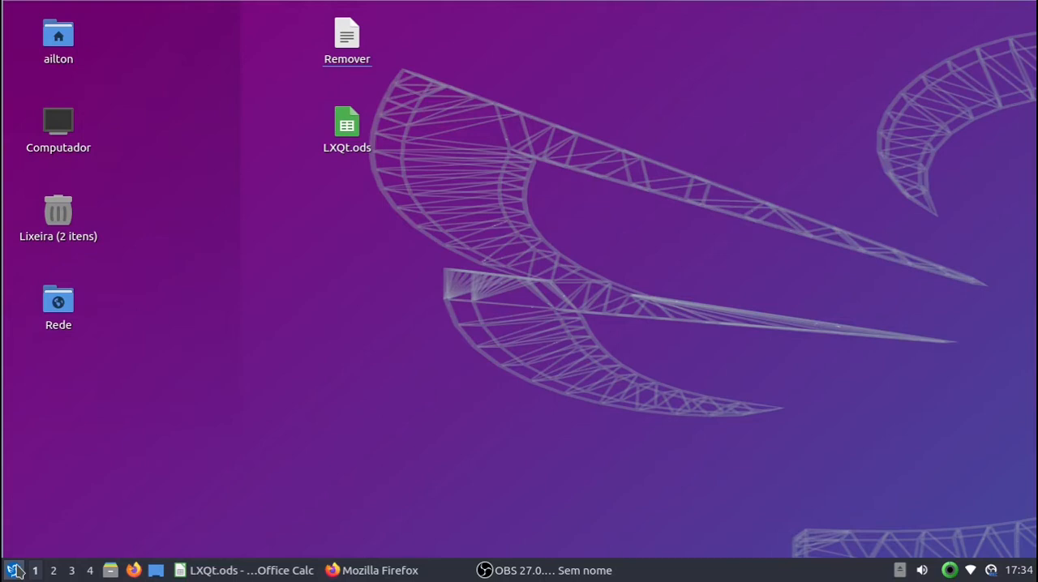
Step: Open the keyboard and mouse settings from the LXQt preferences, move the window aside, and close it
{"action": "left_click", "coordinate": [14, 570]}
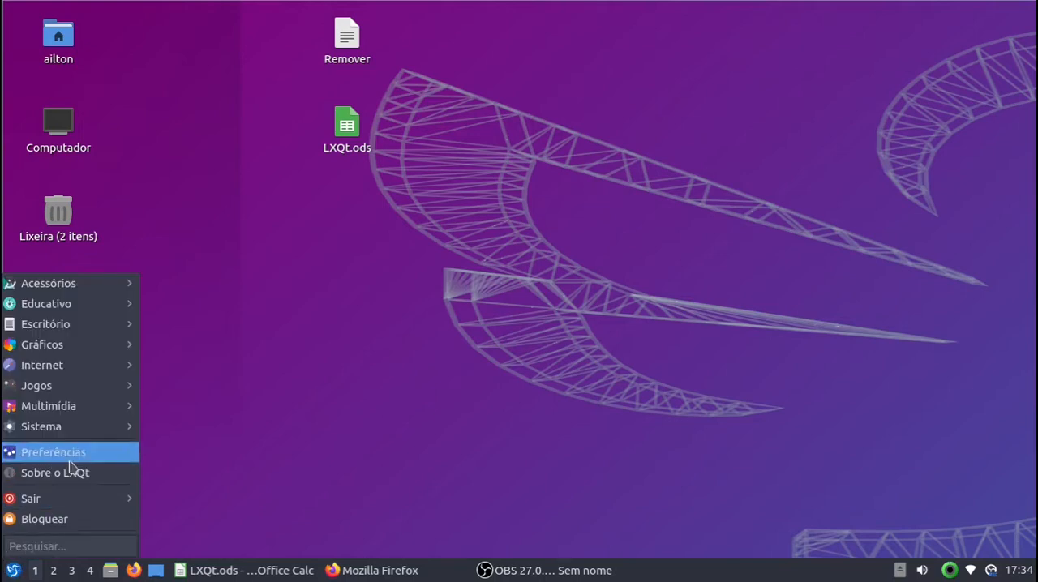
{"action": "mouse_move", "coordinate": [73, 454]}
{"action": "mouse_move", "coordinate": [281, 324]}
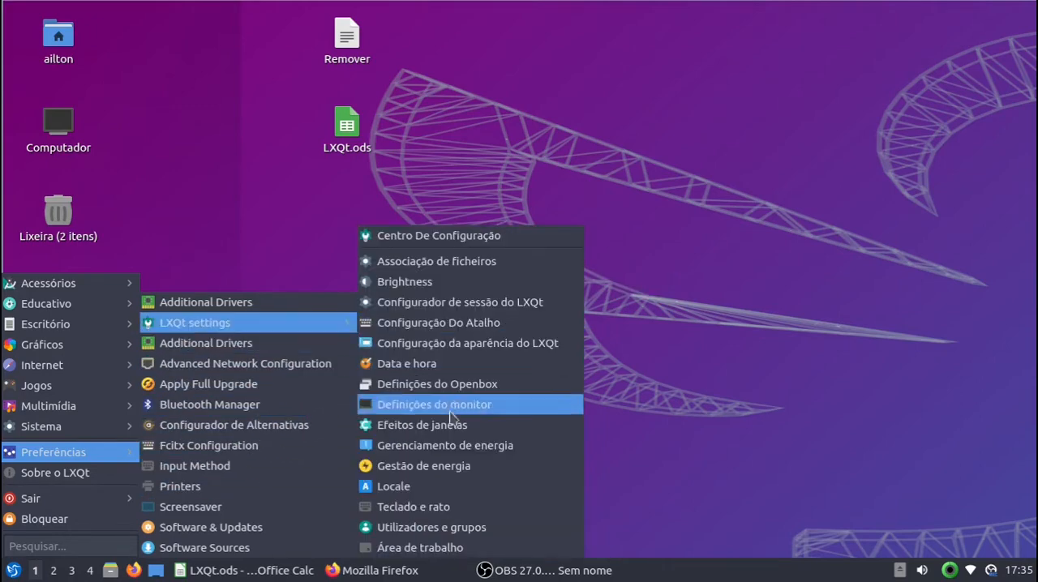
{"action": "left_click", "coordinate": [460, 516]}
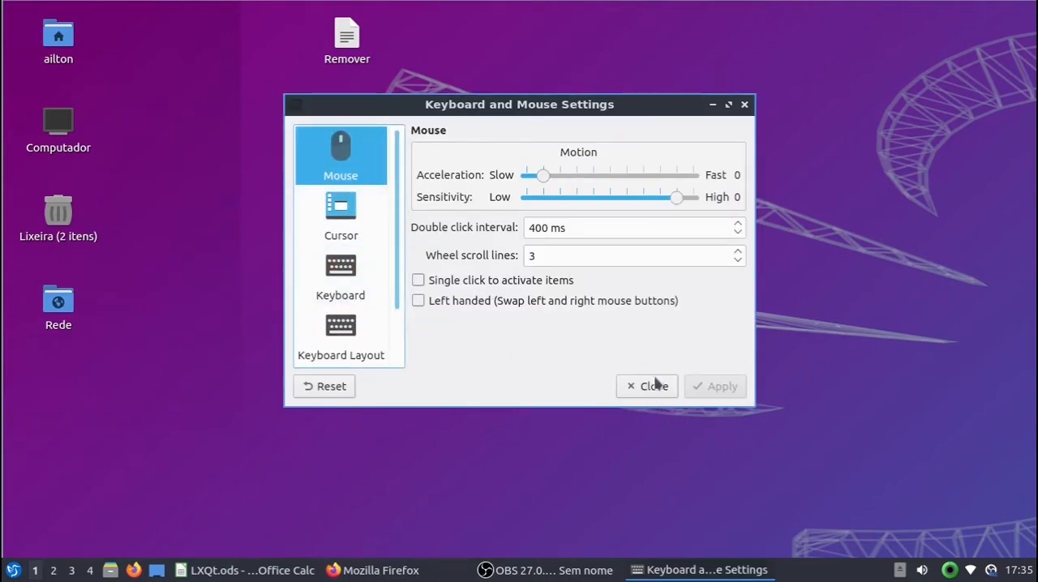
{"action": "left_click_drag", "start_coordinate": [478, 112], "coordinate": [414, 158]}
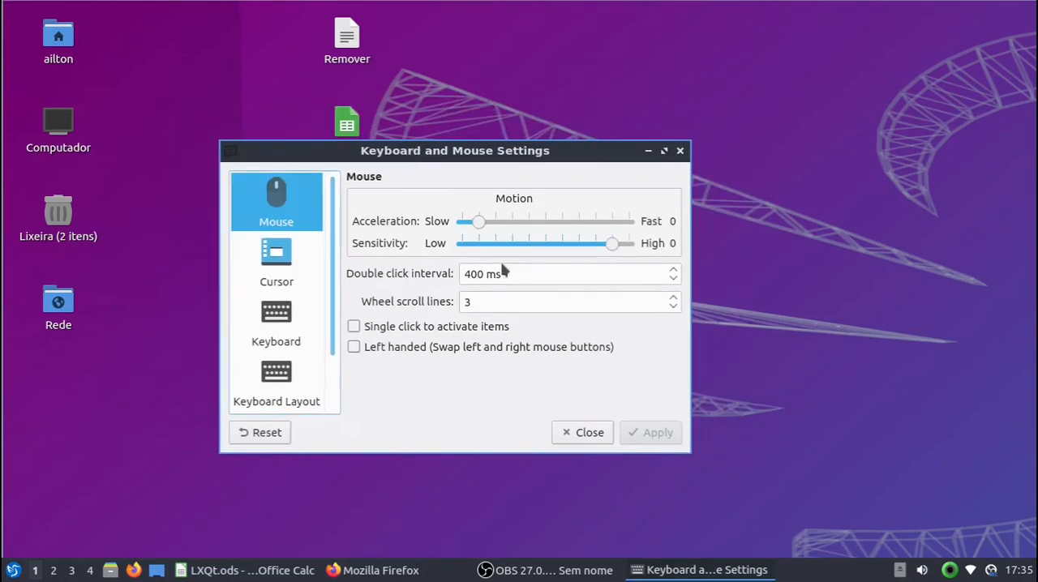
{"action": "left_click", "coordinate": [580, 433]}
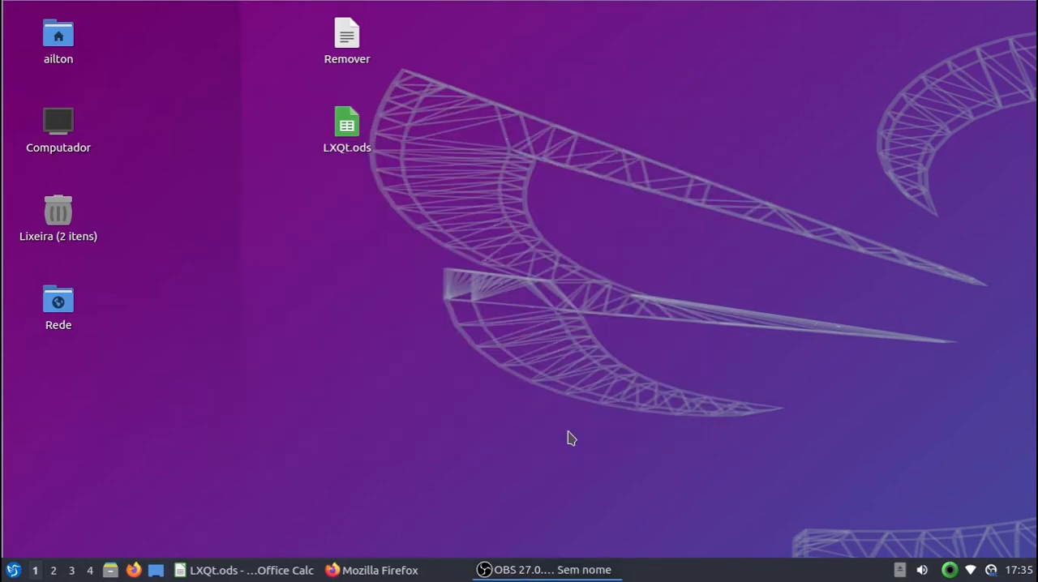
Step: Open Software & Updates, view the Other Software and Updates settings, and close the window
{"action": "left_click", "coordinate": [13, 574]}
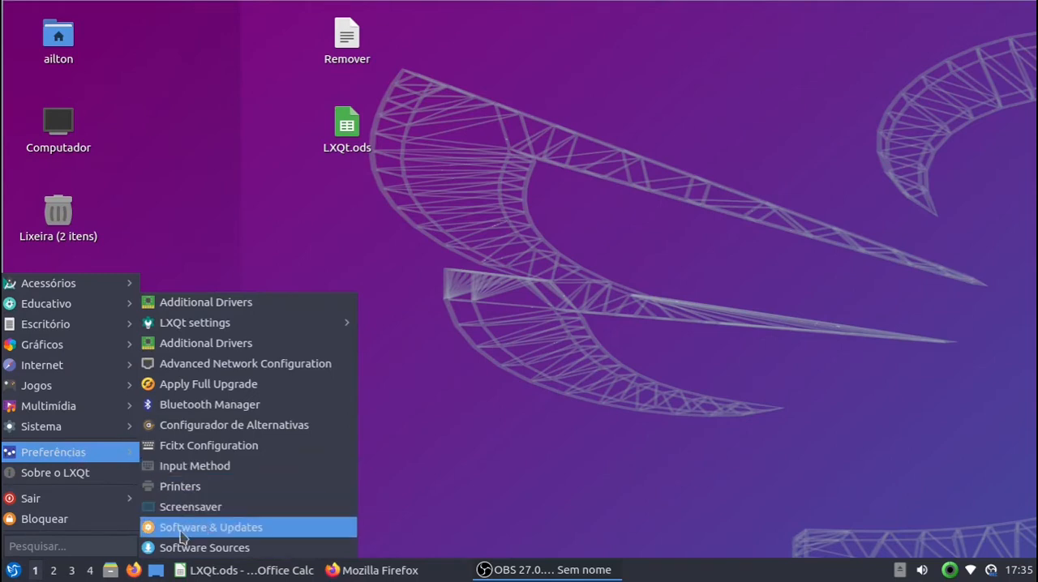
{"action": "left_click", "coordinate": [240, 529]}
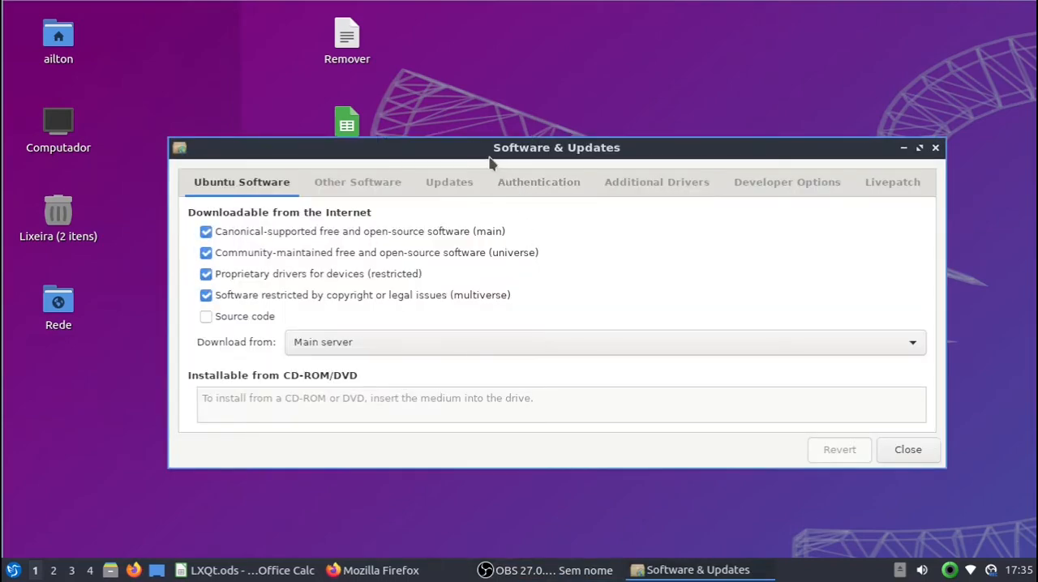
{"action": "left_click_drag", "start_coordinate": [490, 162], "coordinate": [412, 196]}
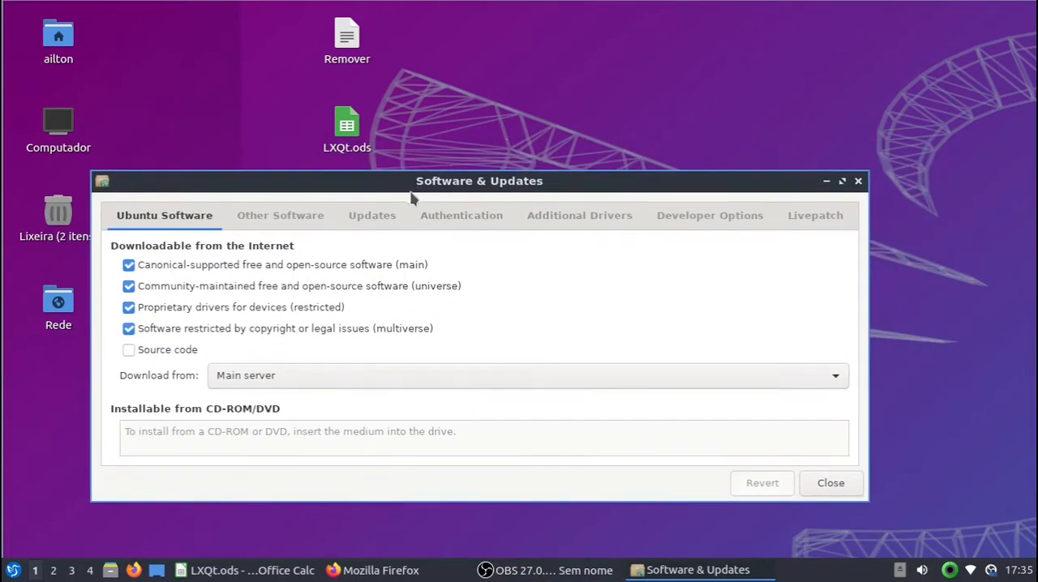
{"action": "left_click", "coordinate": [286, 224]}
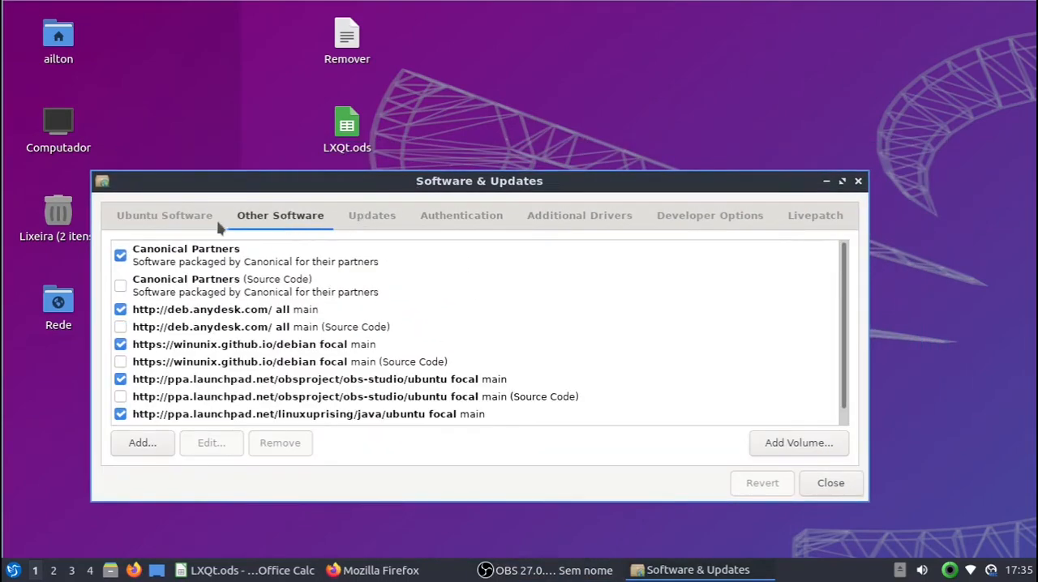
{"action": "left_click", "coordinate": [371, 216]}
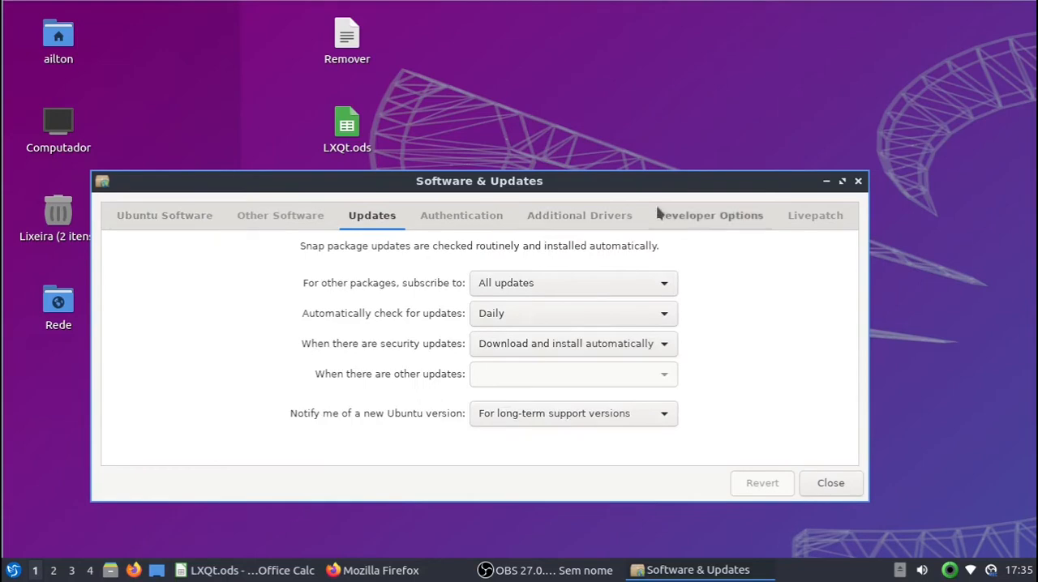
{"action": "left_click", "coordinate": [857, 181]}
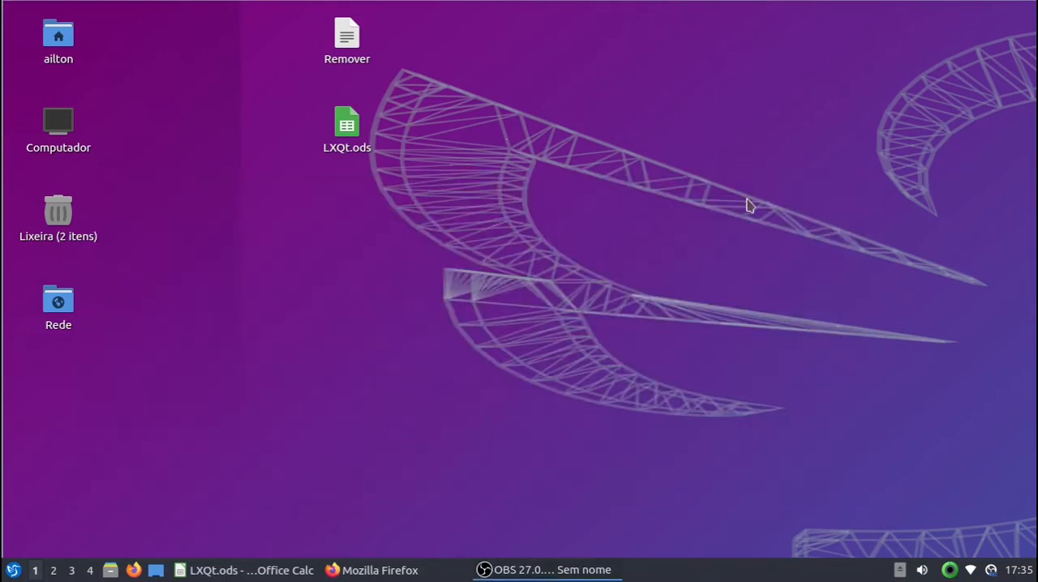
Step: Open the LXQt Configuration Center, look through its settings modules, and close it
{"action": "left_click", "coordinate": [14, 570]}
{"action": "mouse_move", "coordinate": [94, 453]}
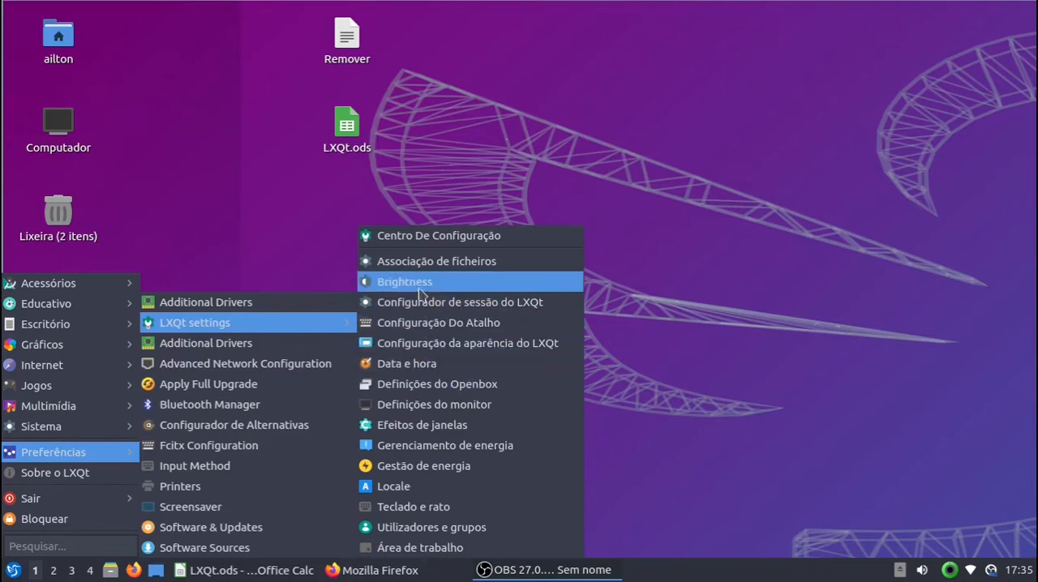
{"action": "left_click", "coordinate": [429, 235]}
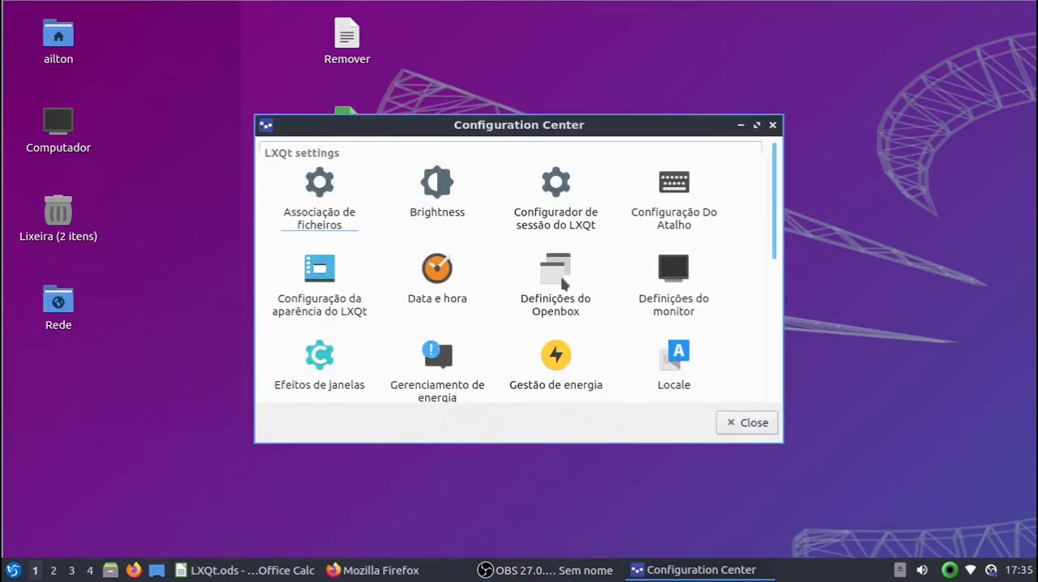
{"action": "left_click_drag", "start_coordinate": [681, 126], "coordinate": [637, 133]}
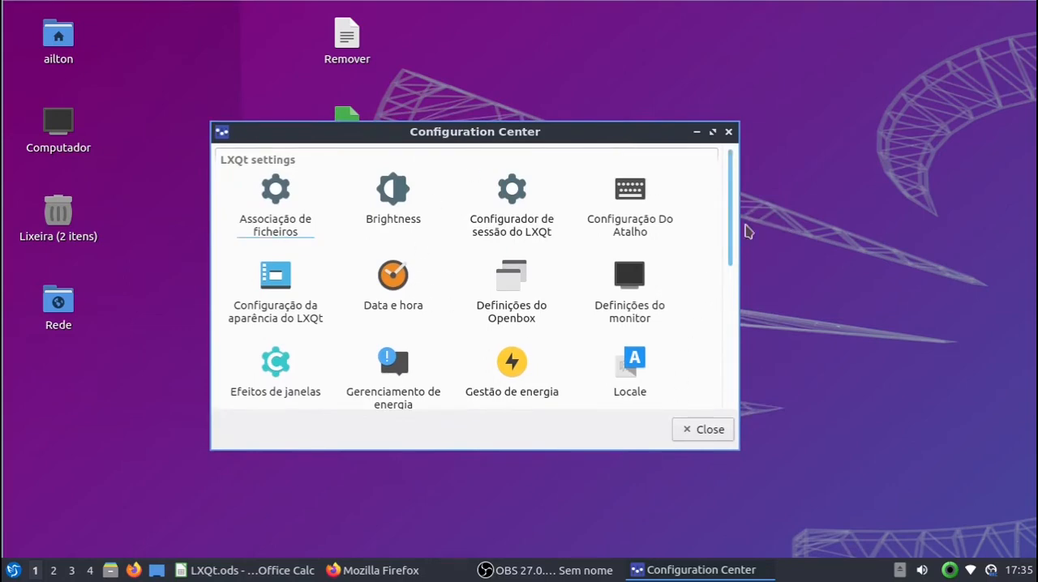
{"action": "scroll", "coordinate": [732, 209], "scroll_direction": "down", "scroll_amount": 1}
{"action": "mouse_move", "coordinate": [732, 209]}
{"action": "left_mouse_down"}
{"action": "mouse_move", "coordinate": [732, 370]}
{"action": "mouse_move", "coordinate": [711, 284]}
{"action": "mouse_move", "coordinate": [716, 216]}
{"action": "mouse_move", "coordinate": [729, 234]}
{"action": "mouse_move", "coordinate": [732, 193]}
{"action": "left_mouse_up"}
{"action": "left_click", "coordinate": [705, 430]}
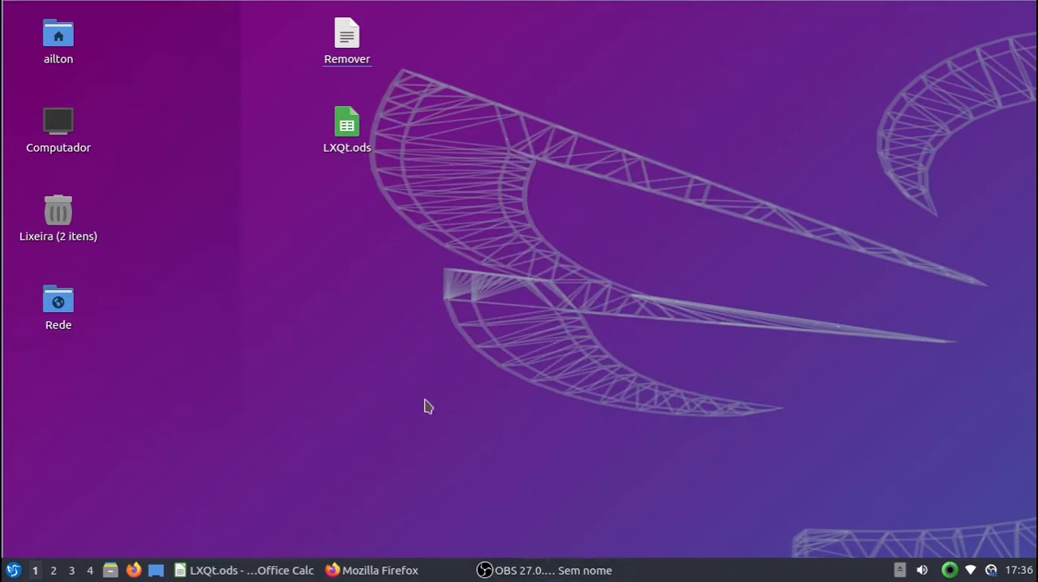
Step: Switch to Firefox and load the WinuniX organization page at github.com/winunix
{"action": "left_click", "coordinate": [427, 573]}
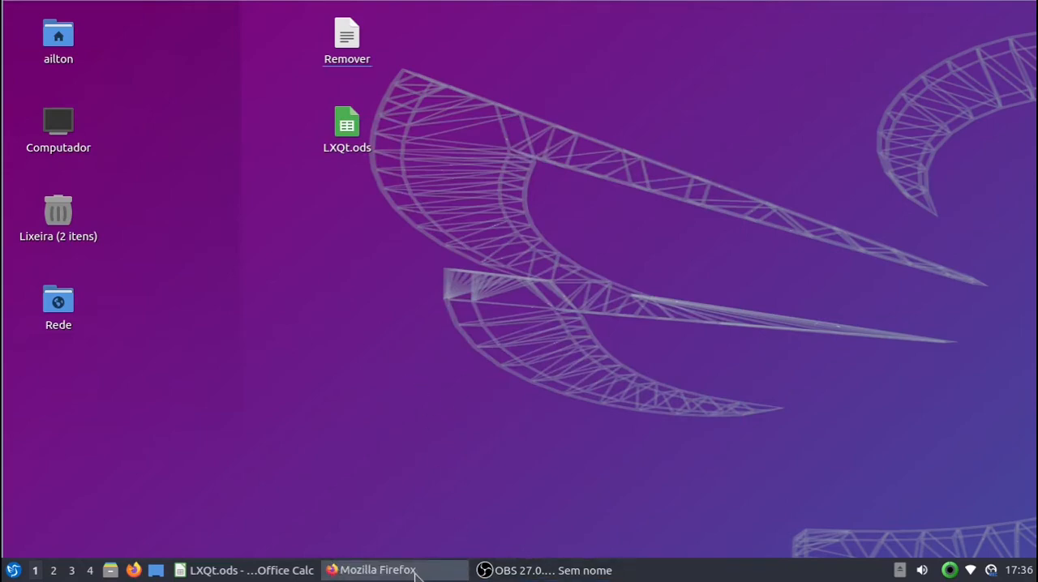
{"action": "left_click", "coordinate": [242, 70]}
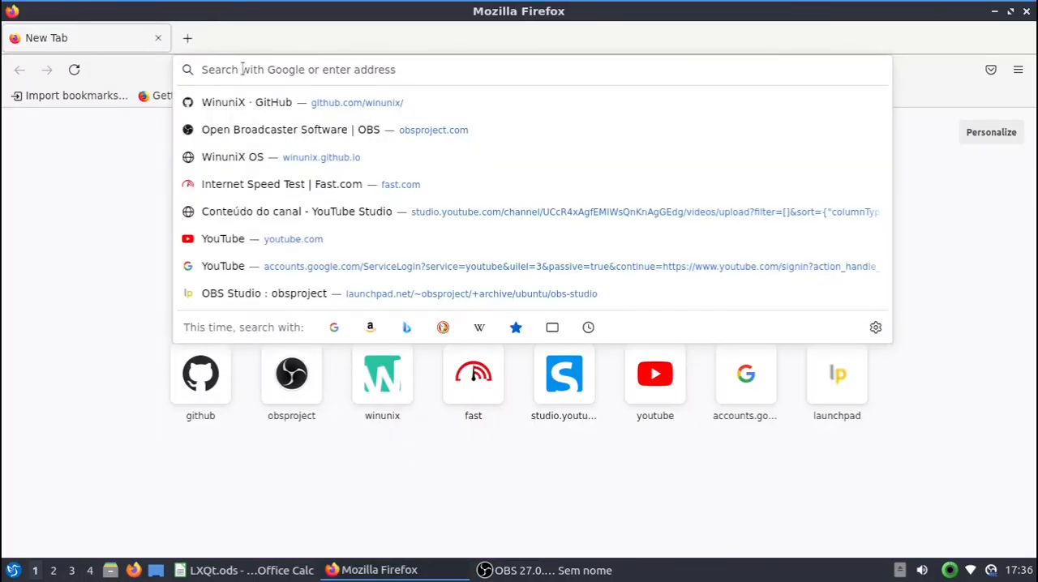
{"action": "type", "text": "github.com/"}
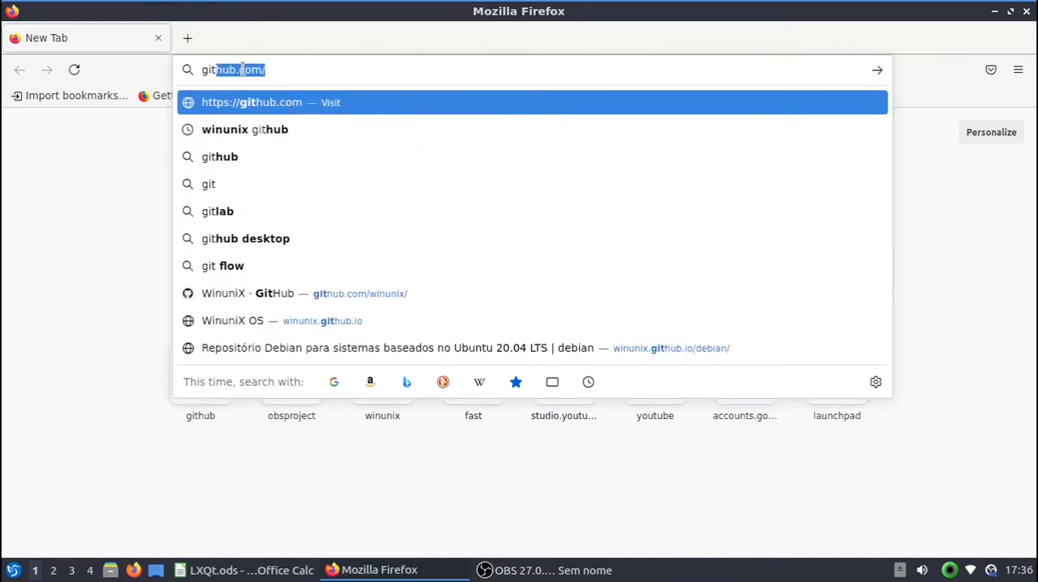
{"action": "key", "text": "Right"}
{"action": "type", "text": "winunix"}
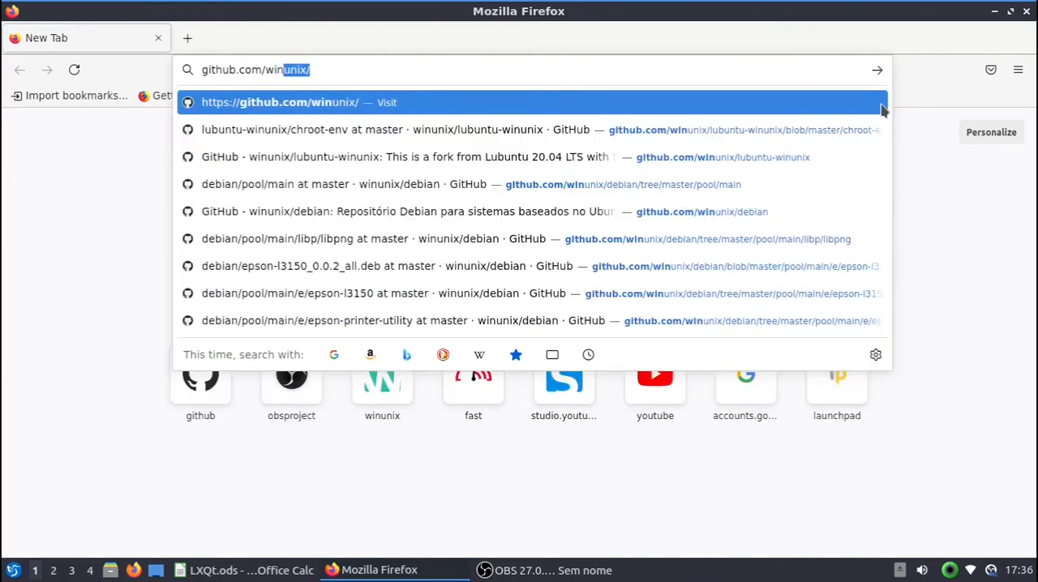
{"action": "key", "text": "BackSpace"}
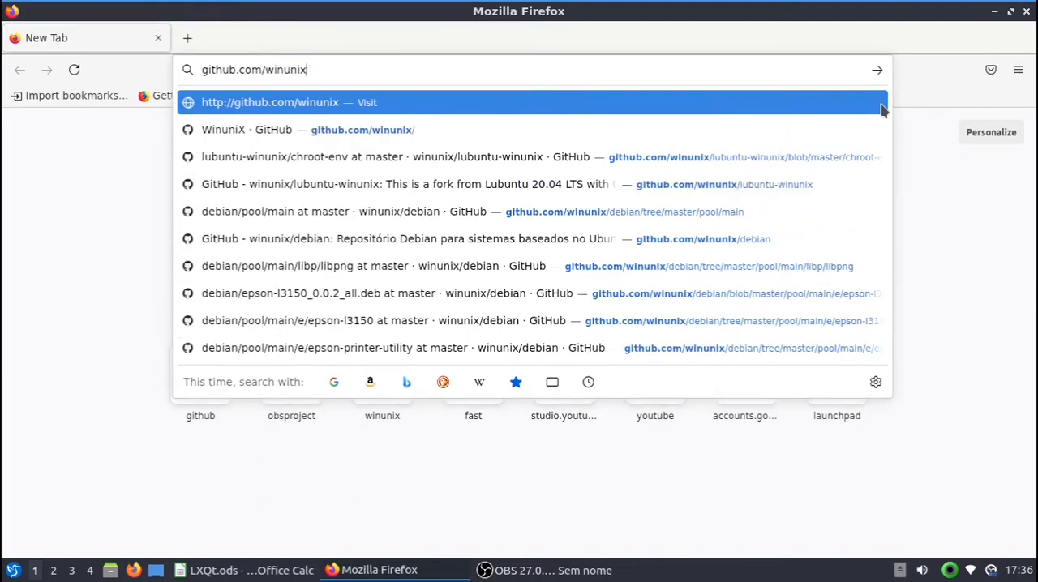
{"action": "key", "text": "Return"}
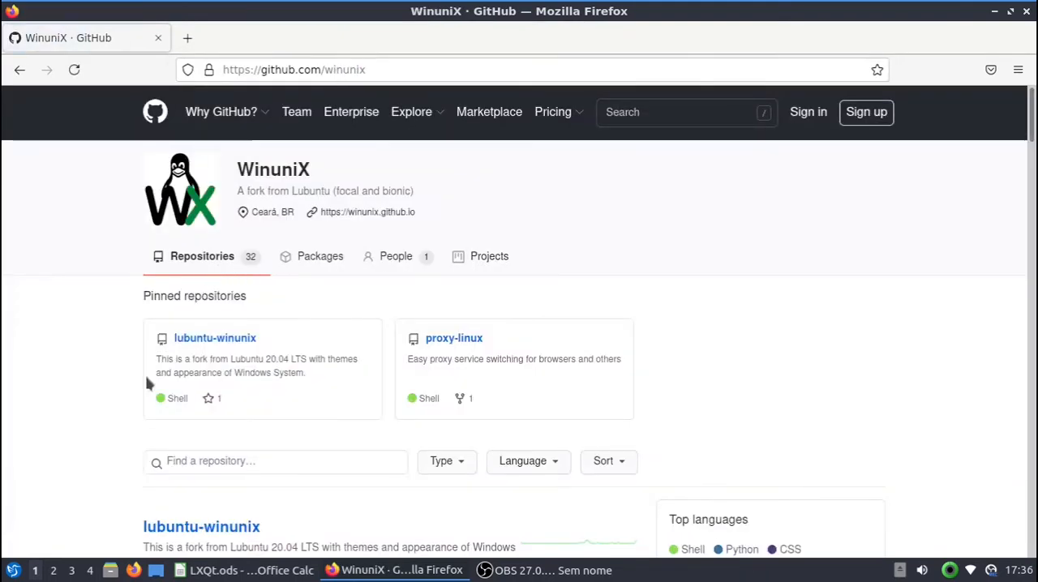
Step: Open the lubuntu-winunix repository and display its chroot-env script
{"action": "scroll", "coordinate": [146, 389], "scroll_direction": "down", "scroll_amount": 3}
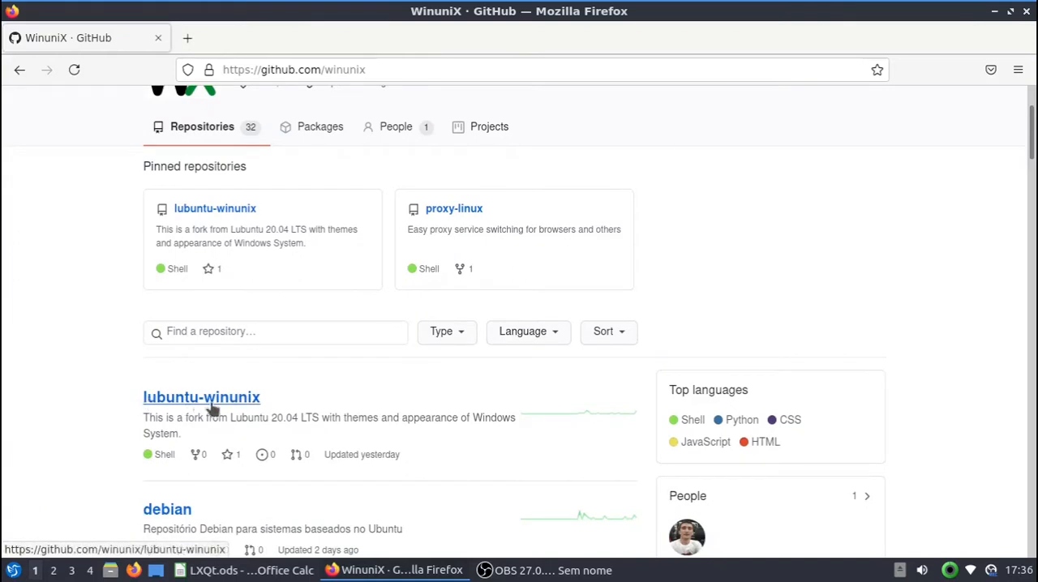
{"action": "left_click", "coordinate": [215, 405]}
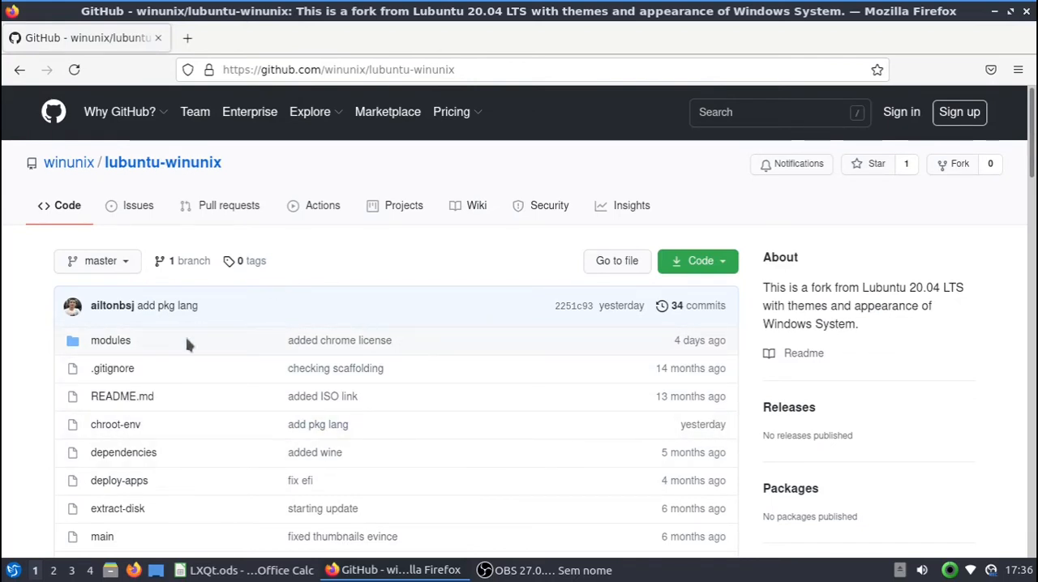
{"action": "scroll", "coordinate": [97, 411], "scroll_direction": "down", "scroll_amount": 1}
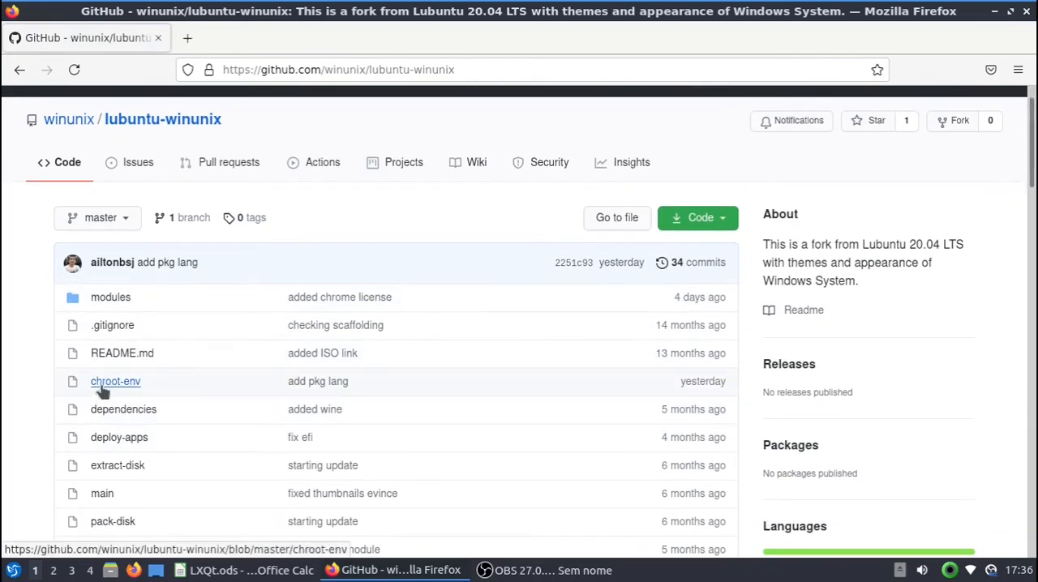
{"action": "left_click", "coordinate": [102, 389]}
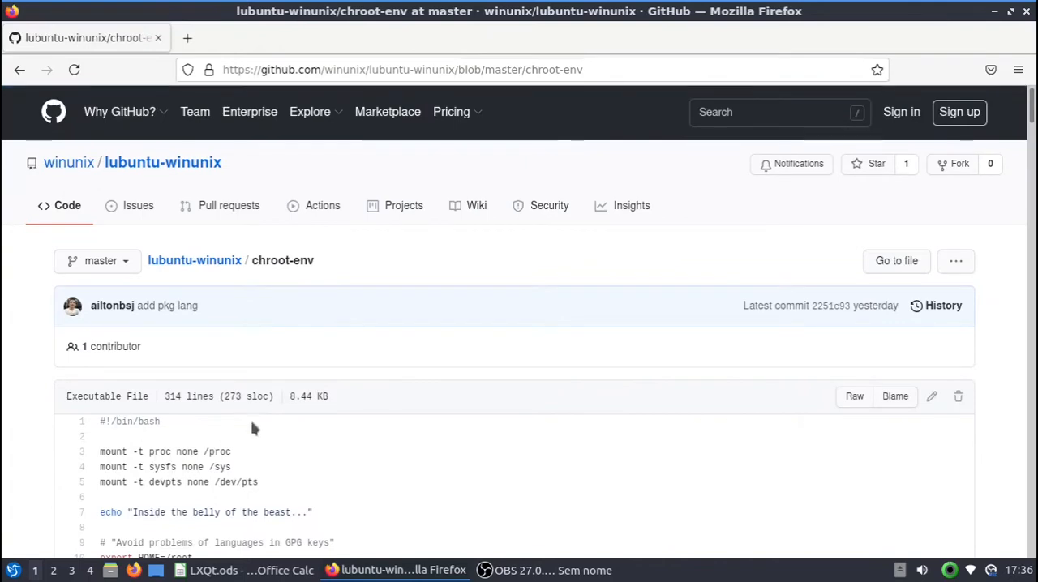
Step: Find the WinuniX focal repository section in the chroot-env script and select its key and source-list commands
{"action": "scroll", "coordinate": [268, 397], "scroll_direction": "down", "scroll_amount": 2}
{"action": "scroll", "coordinate": [271, 391], "scroll_direction": "down", "scroll_amount": 4}
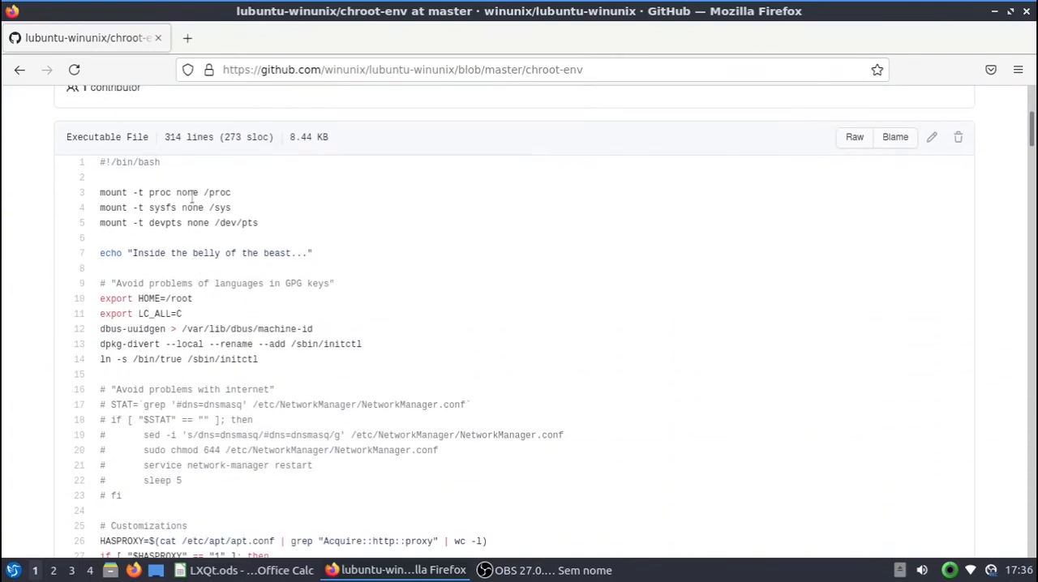
{"action": "scroll", "coordinate": [248, 253], "scroll_direction": "down", "scroll_amount": 9}
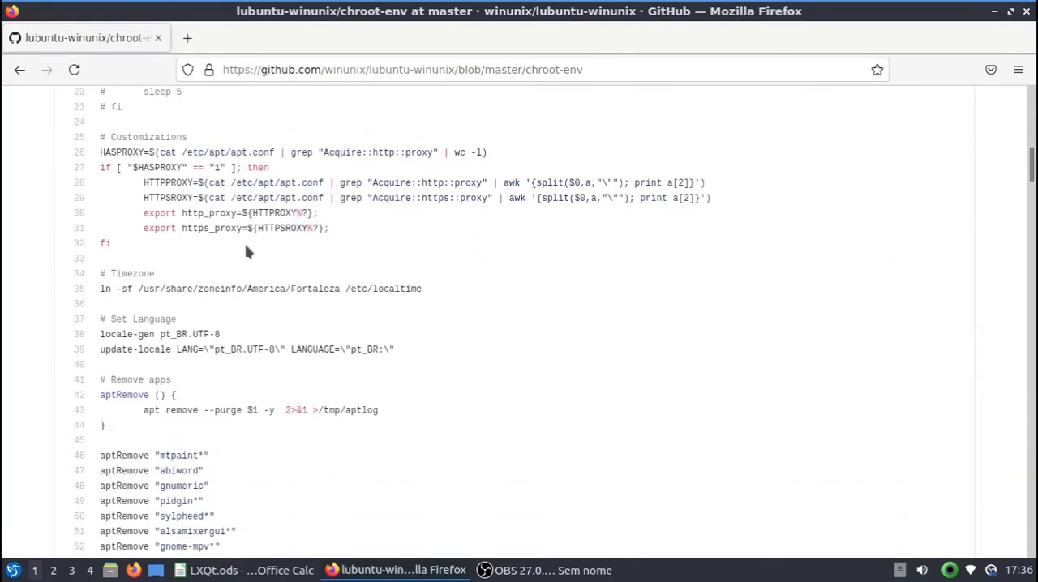
{"action": "scroll", "coordinate": [248, 252], "scroll_direction": "down", "scroll_amount": 15}
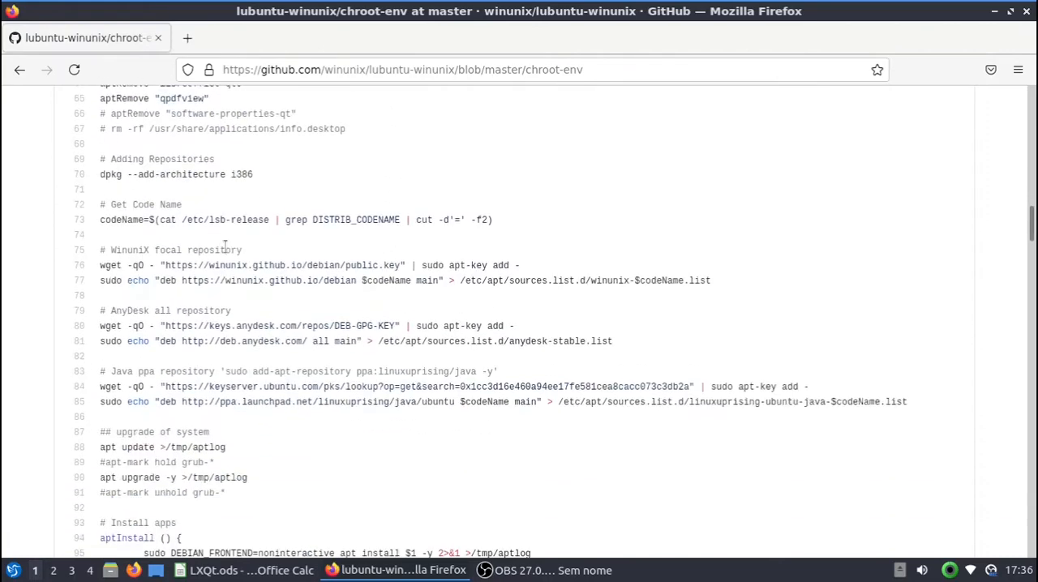
{"action": "scroll", "coordinate": [225, 245], "scroll_direction": "down", "scroll_amount": 4}
{"action": "scroll", "coordinate": [232, 193], "scroll_direction": "up", "scroll_amount": 3}
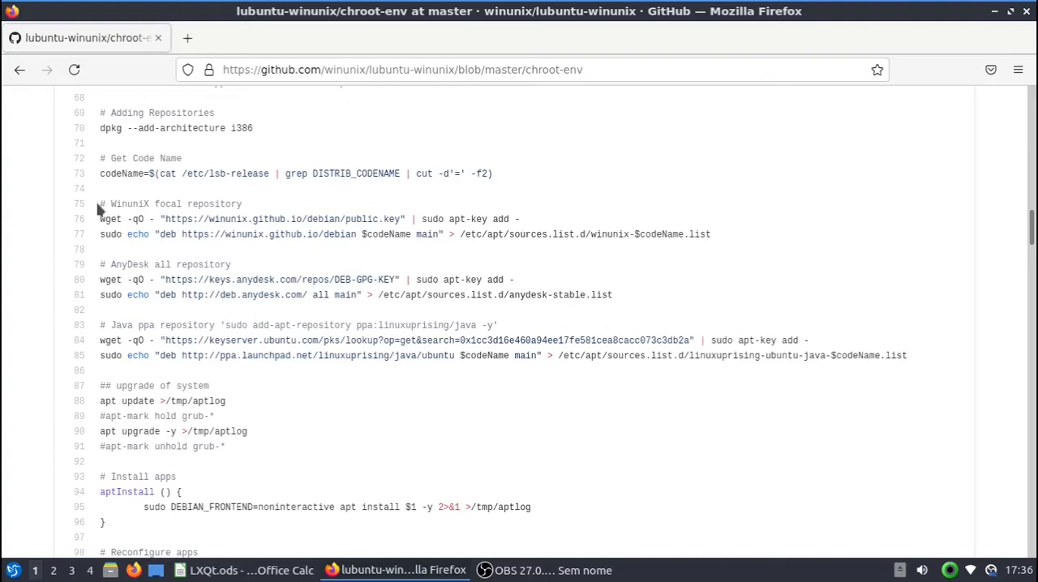
{"action": "left_click_drag", "start_coordinate": [100, 204], "coordinate": [747, 238]}
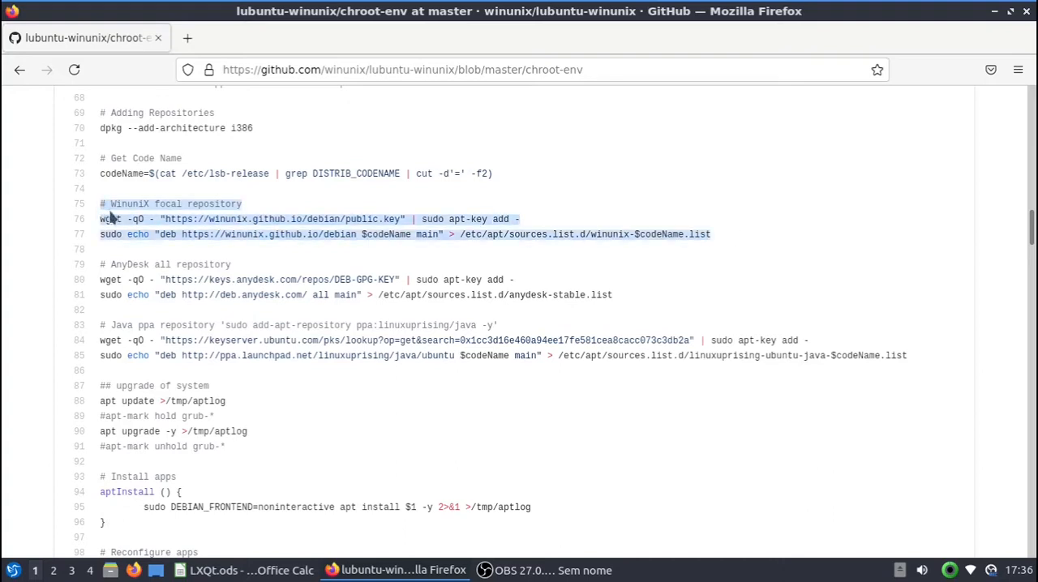
{"action": "left_click_drag", "start_coordinate": [101, 221], "coordinate": [729, 240]}
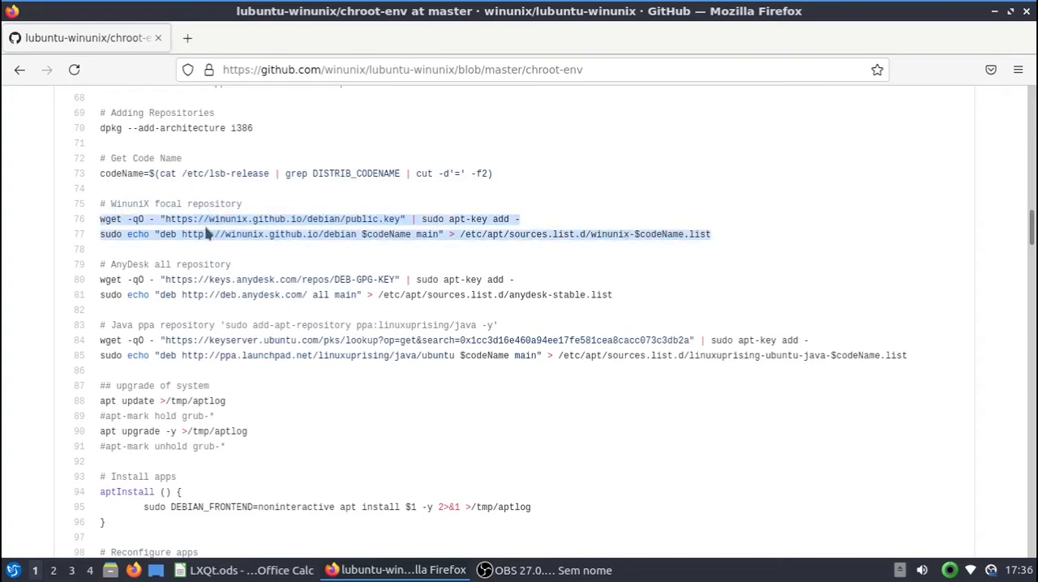
Step: Load winunix.github.io in a new browser tab and open its Repos. Focal page
{"action": "left_click", "coordinate": [187, 37]}
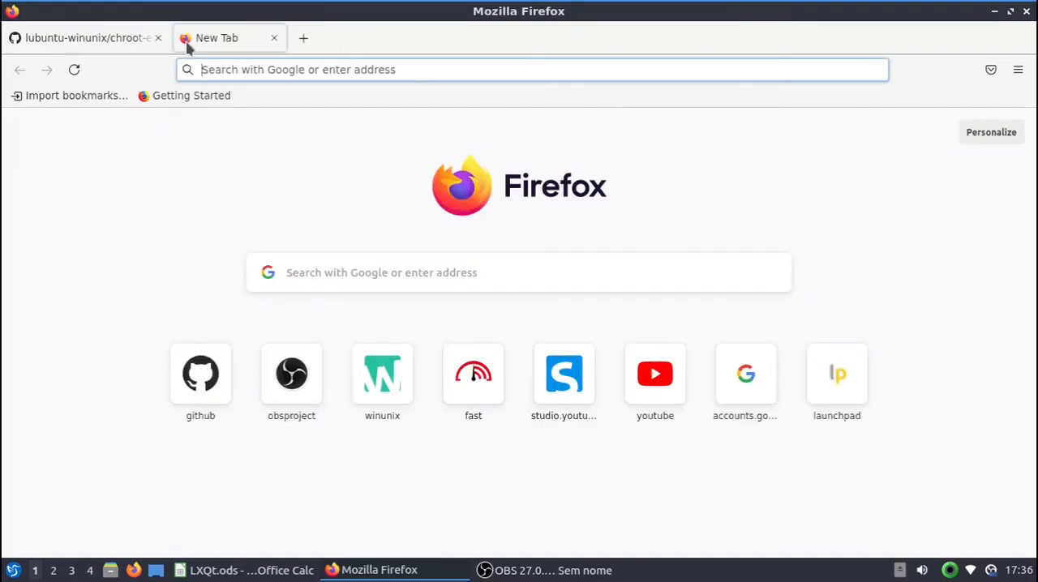
{"action": "type", "text": "winuni"}
{"action": "key", "text": "Right"}
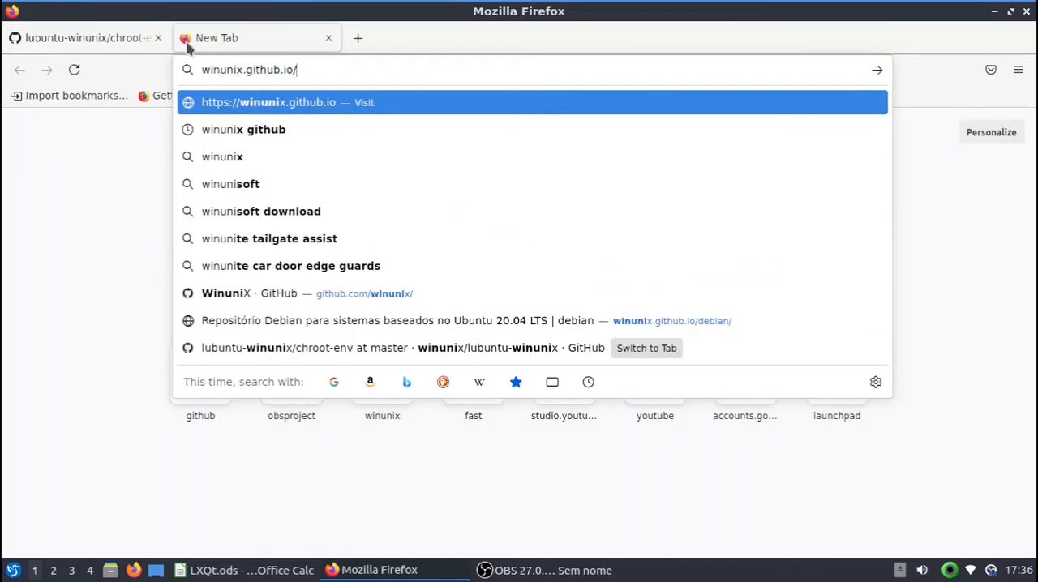
{"action": "key", "text": "Return"}
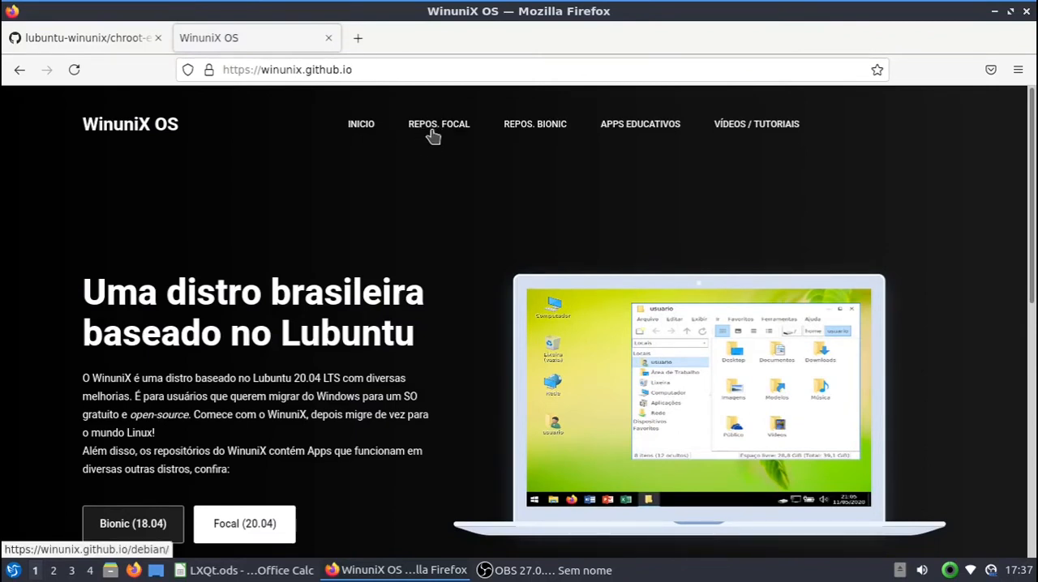
{"action": "left_click", "coordinate": [434, 135]}
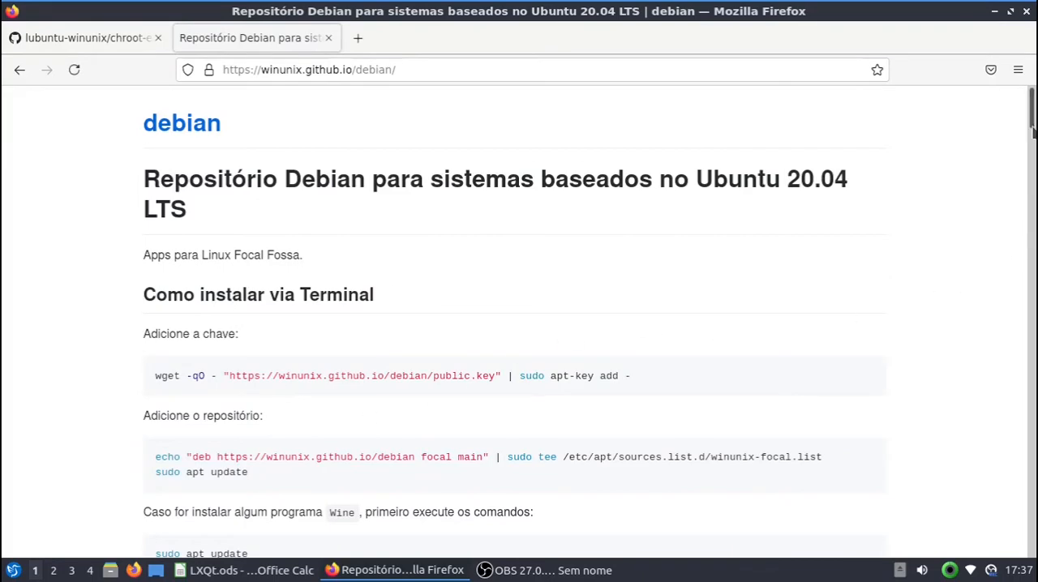
Step: Review the graphical installation instructions on the focal repository page and close its tab
{"action": "left_click_drag", "start_coordinate": [1032, 117], "coordinate": [1027, 183]}
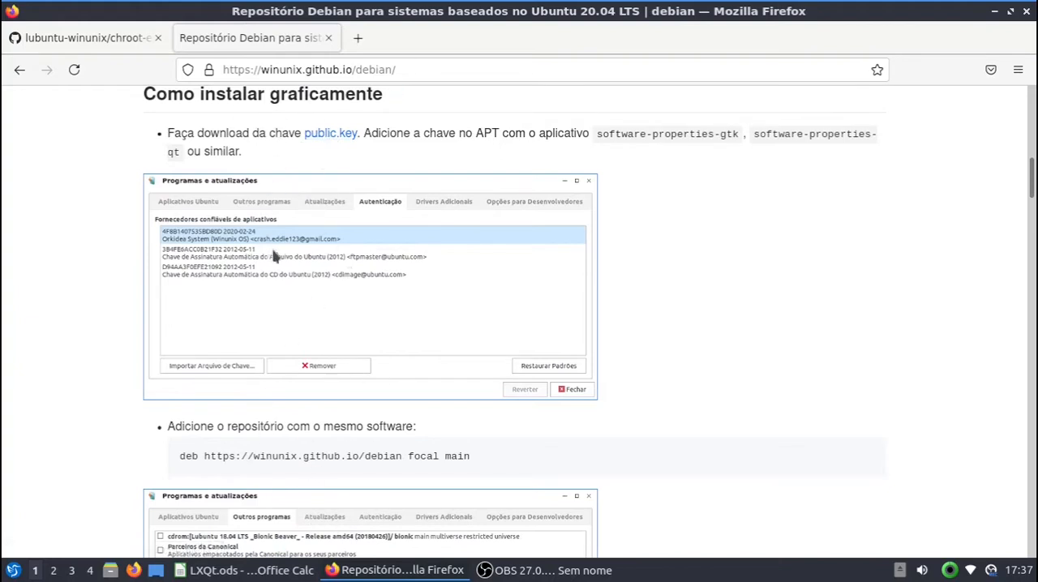
{"action": "left_click", "coordinate": [328, 38]}
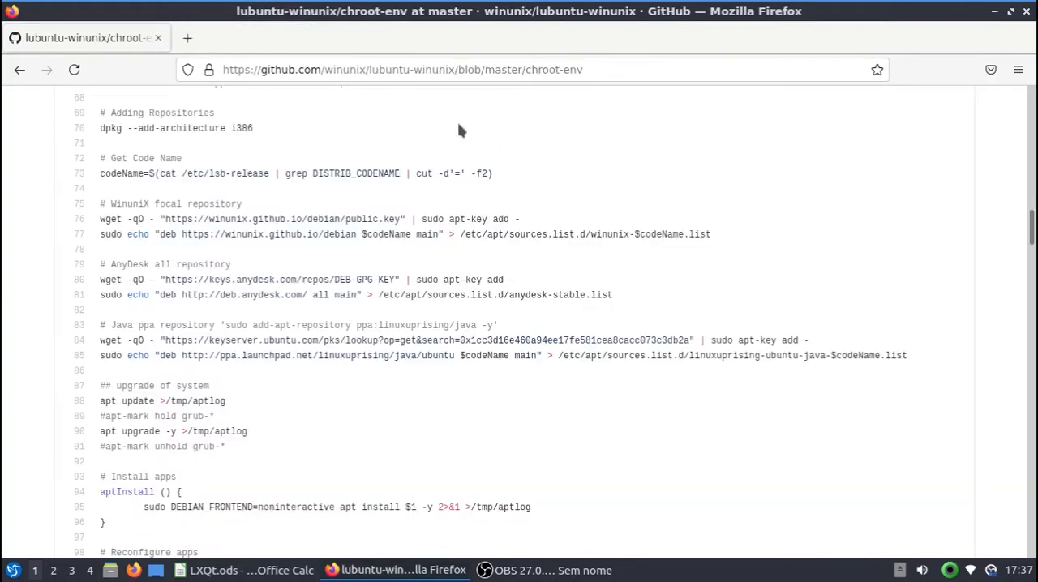
Step: Find the Language section of the chroot-env script and highlight its install lines and language-pack entries
{"action": "scroll", "coordinate": [228, 283], "scroll_direction": "down", "scroll_amount": 12}
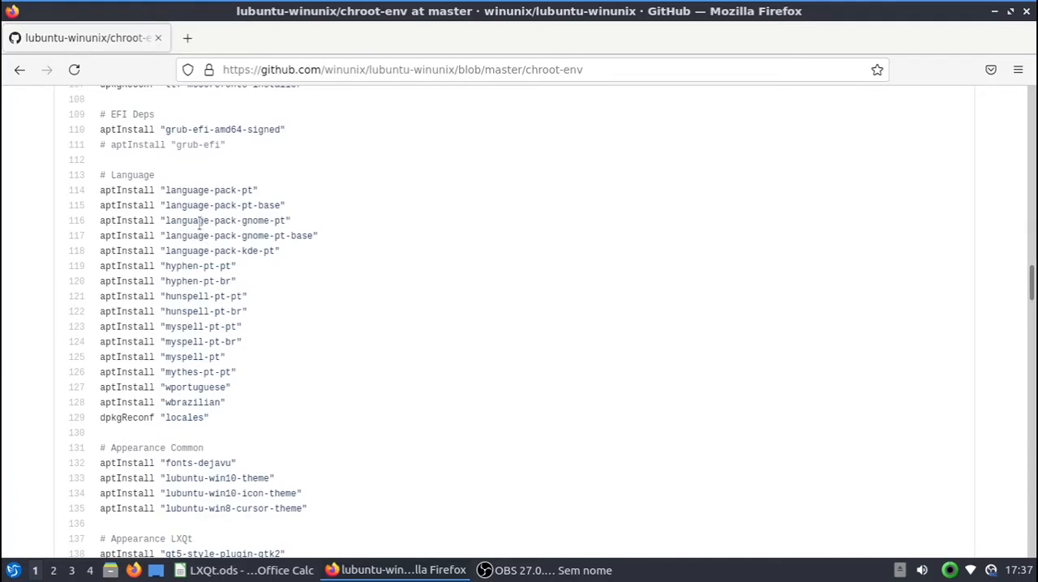
{"action": "scroll", "coordinate": [217, 236], "scroll_direction": "down", "scroll_amount": 1}
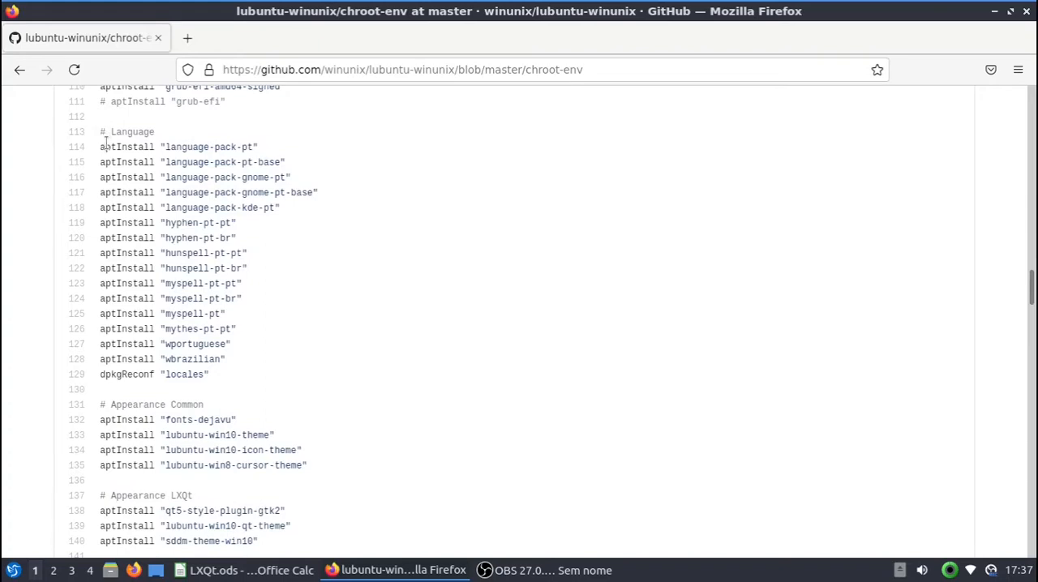
{"action": "left_click_drag", "start_coordinate": [101, 147], "coordinate": [261, 374]}
{"action": "left_click", "coordinate": [202, 203]}
{"action": "left_click_drag", "start_coordinate": [270, 159], "coordinate": [162, 161]}
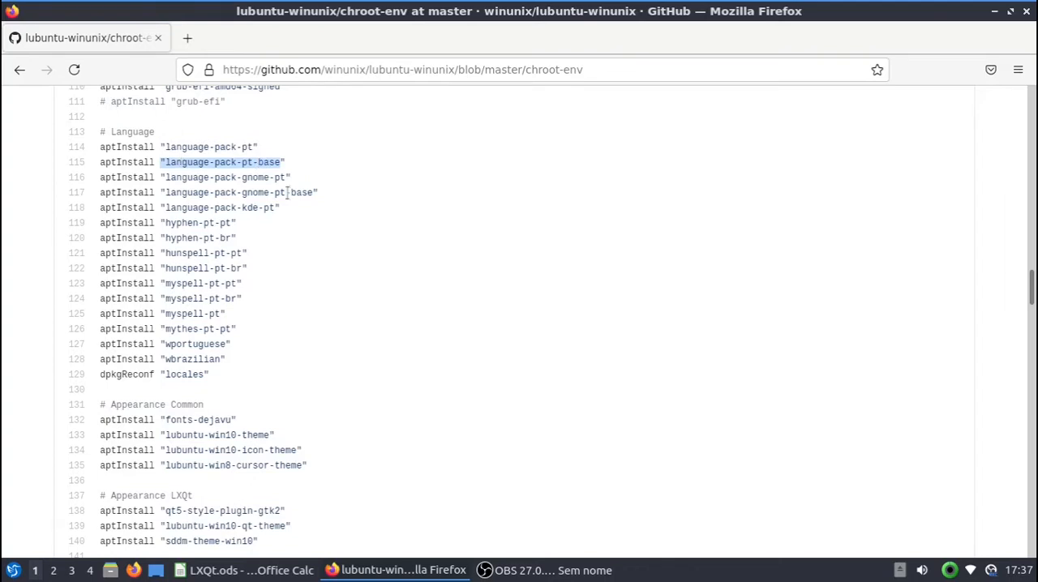
{"action": "left_click_drag", "start_coordinate": [314, 192], "coordinate": [254, 212]}
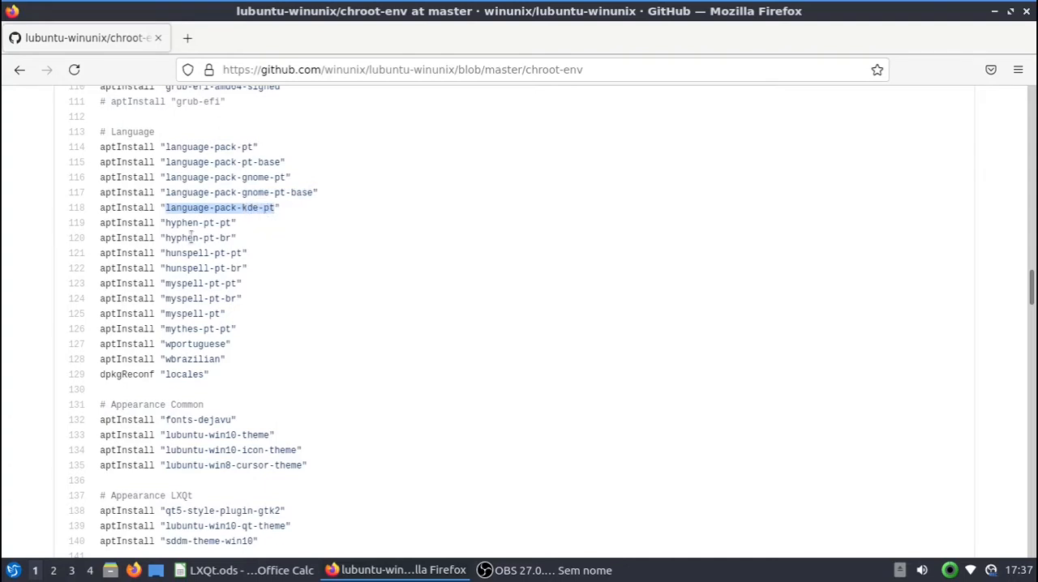
Step: Highlight the hyphen, hunspell and myspell entries of the Language section, ending with all its aptInstall lines from language-pack-pt to wbrazilian
{"action": "left_click_drag", "start_coordinate": [166, 222], "coordinate": [229, 237]}
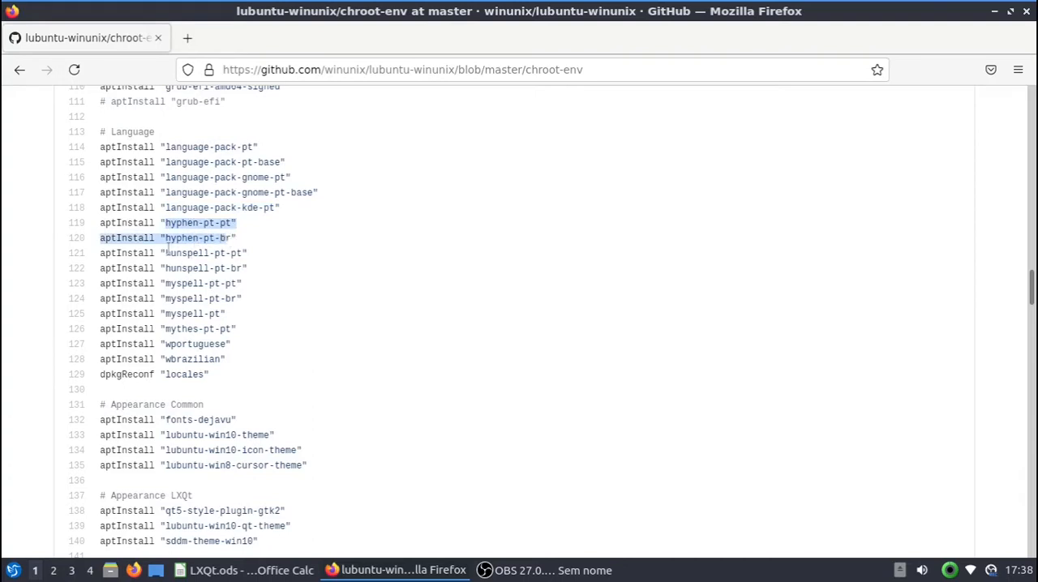
{"action": "left_click_drag", "start_coordinate": [166, 253], "coordinate": [241, 254]}
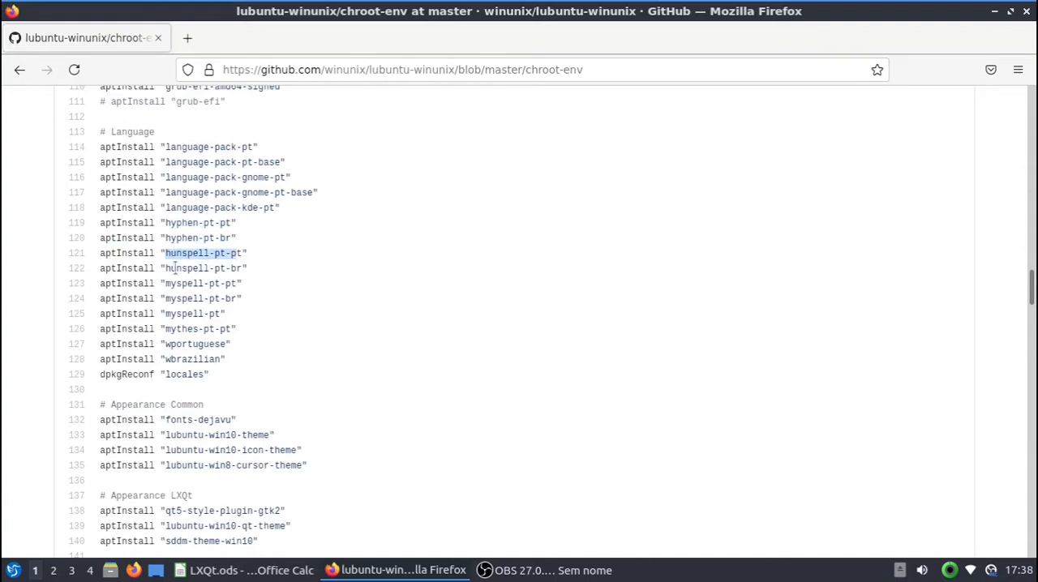
{"action": "left_click_drag", "start_coordinate": [166, 268], "coordinate": [244, 264]}
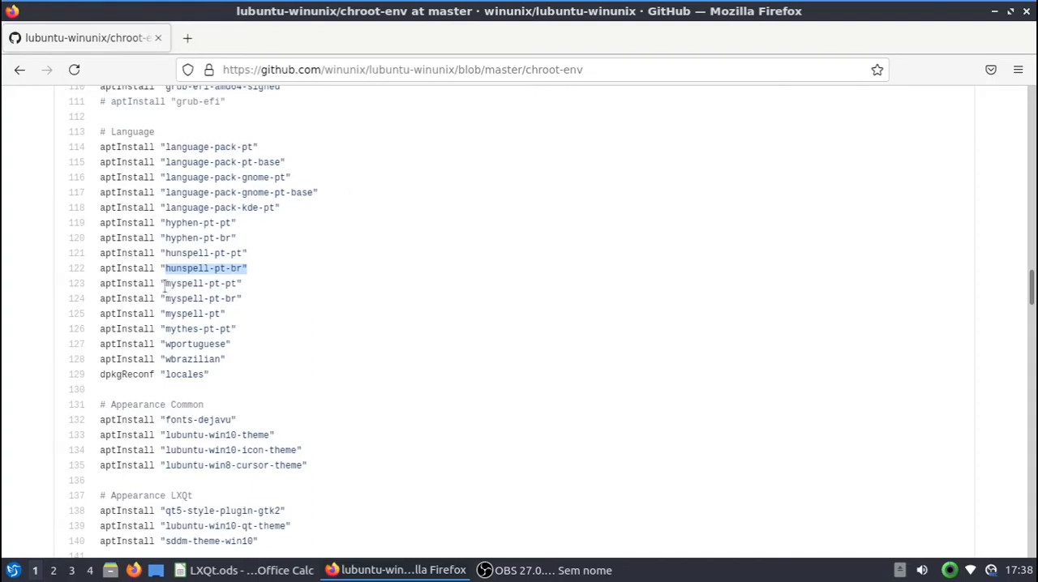
{"action": "left_click_drag", "start_coordinate": [165, 284], "coordinate": [221, 315]}
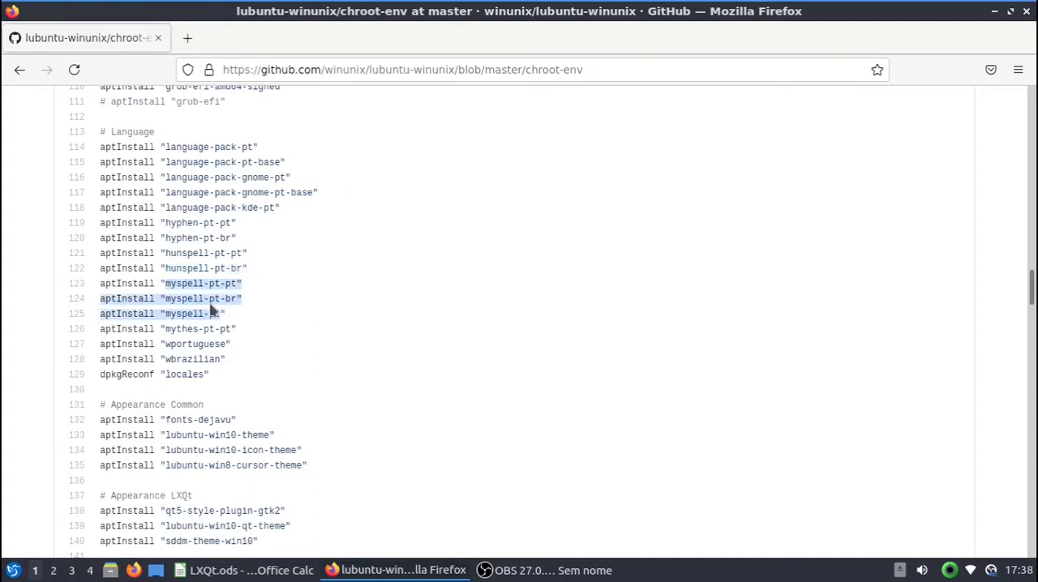
{"action": "left_click_drag", "start_coordinate": [165, 254], "coordinate": [210, 254]}
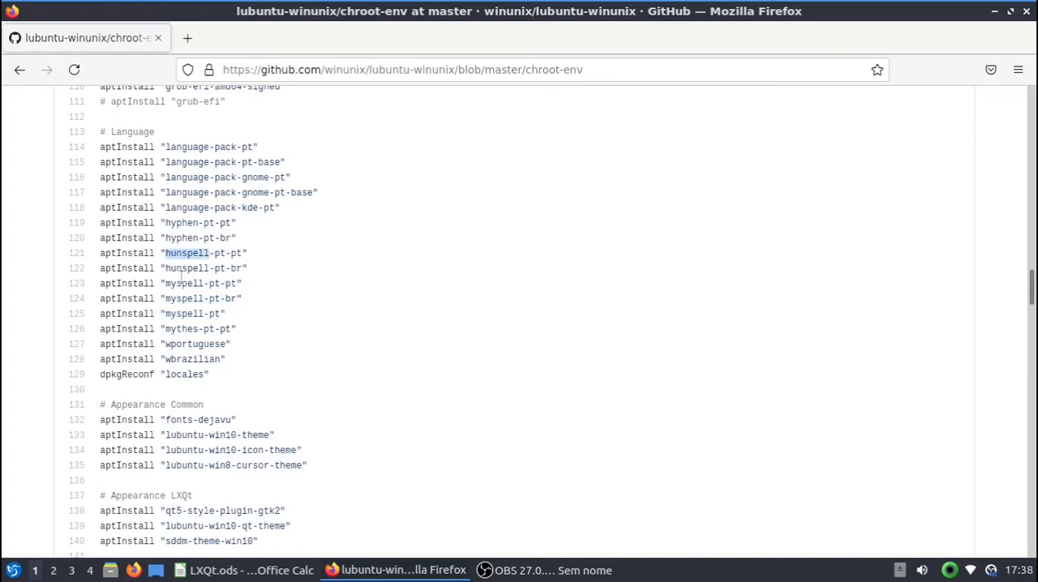
{"action": "left_click_drag", "start_coordinate": [166, 283], "coordinate": [220, 293]}
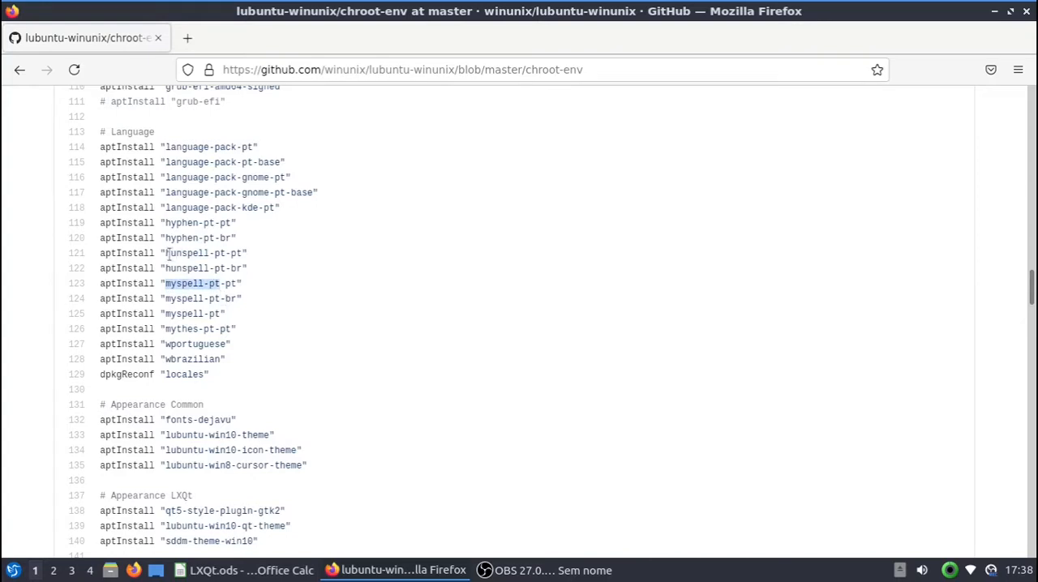
{"action": "left_click_drag", "start_coordinate": [167, 253], "coordinate": [212, 253]}
{"action": "left_click_drag", "start_coordinate": [98, 147], "coordinate": [185, 362]}
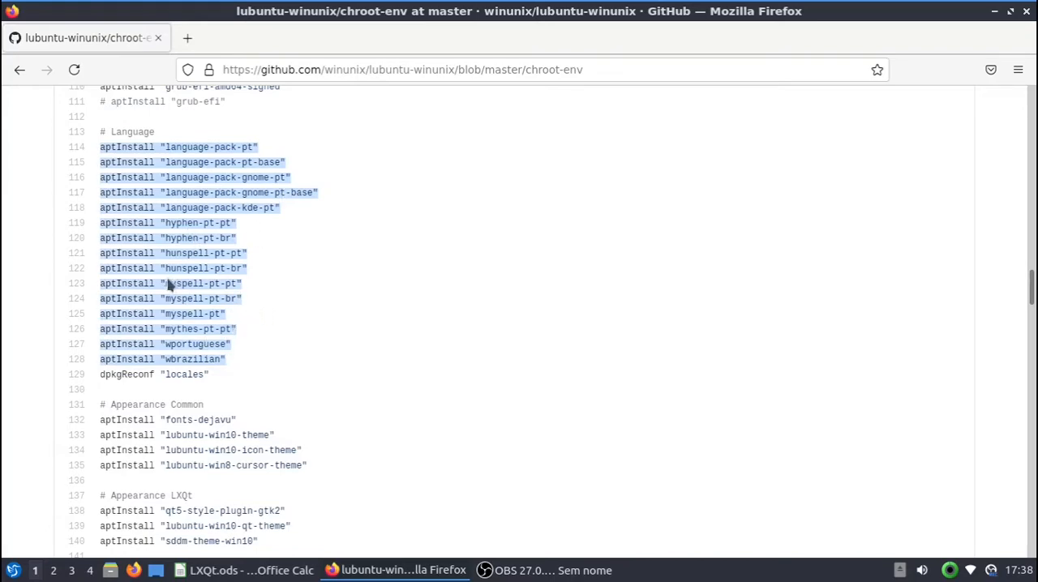
Step: Look through the rest of the script for the winunix-language-pt-br install line and select the package name
{"action": "scroll", "coordinate": [194, 292], "scroll_direction": "down", "scroll_amount": 13}
{"action": "scroll", "coordinate": [172, 313], "scroll_direction": "down", "scroll_amount": 20}
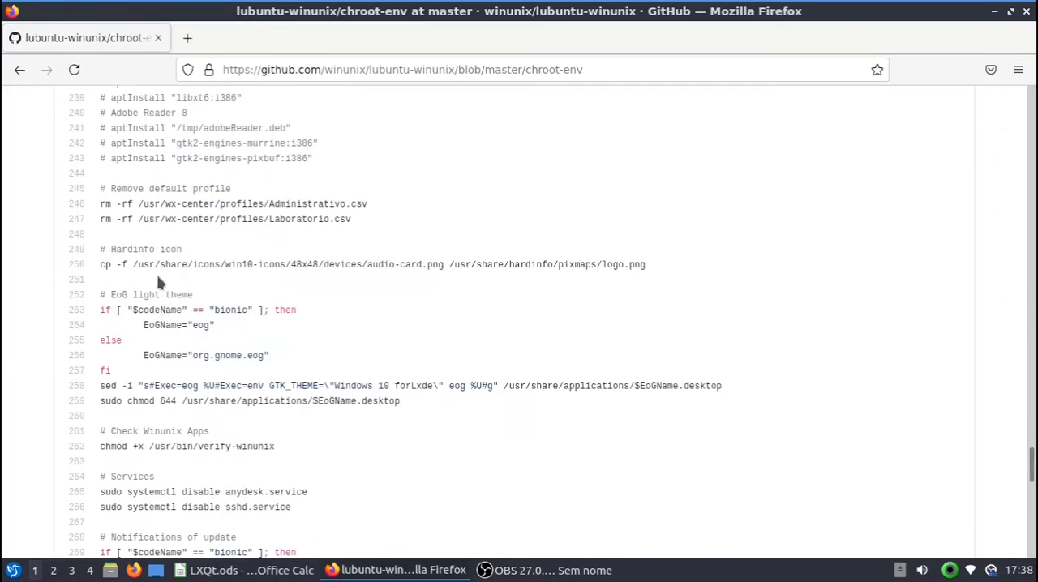
{"action": "scroll", "coordinate": [206, 255], "scroll_direction": "down", "scroll_amount": 11}
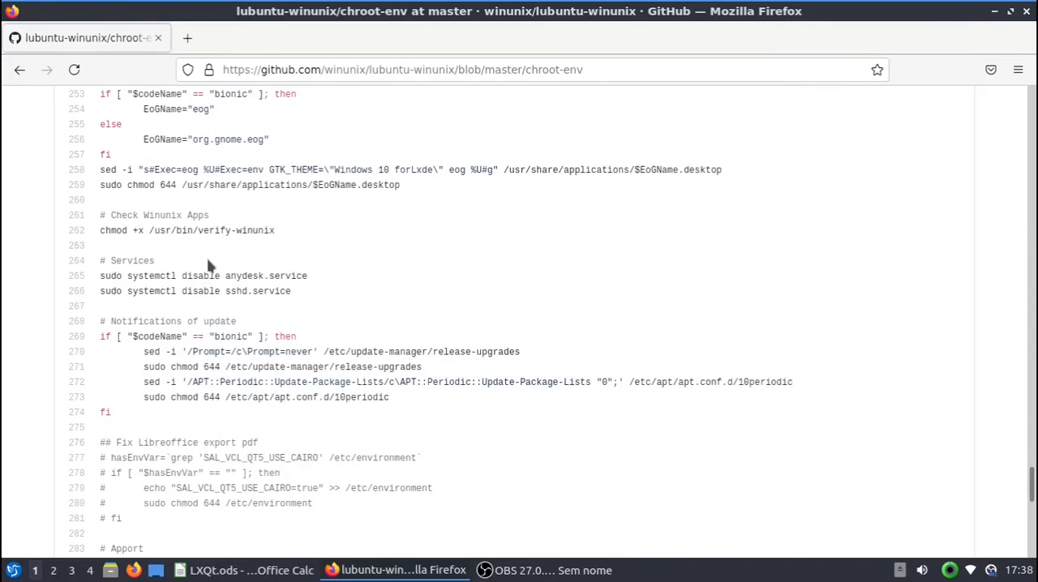
{"action": "scroll", "coordinate": [207, 265], "scroll_direction": "down", "scroll_amount": 7}
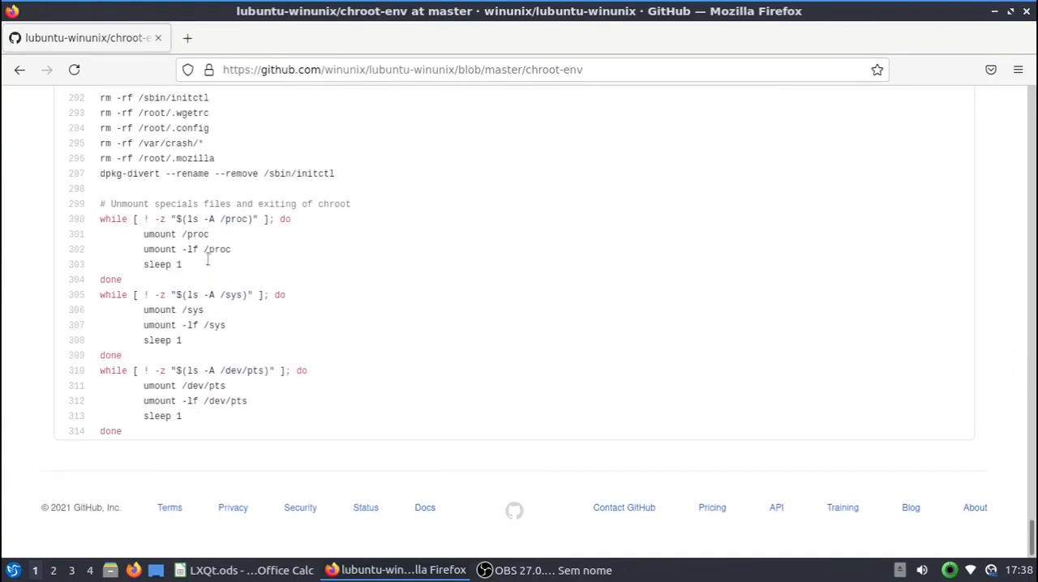
{"action": "scroll", "coordinate": [165, 201], "scroll_direction": "up", "scroll_amount": 9}
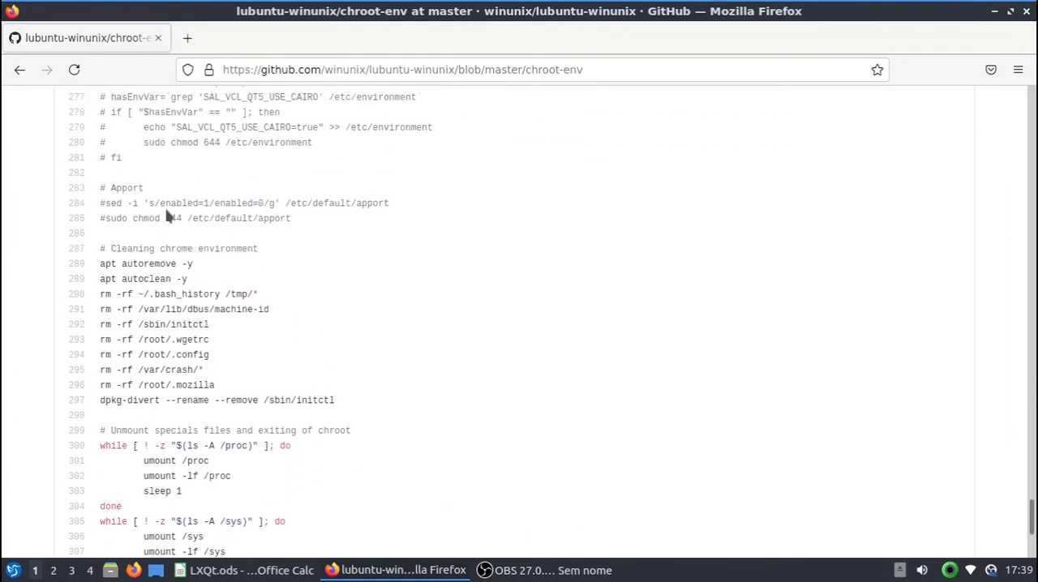
{"action": "scroll", "coordinate": [165, 223], "scroll_direction": "up", "scroll_amount": 5}
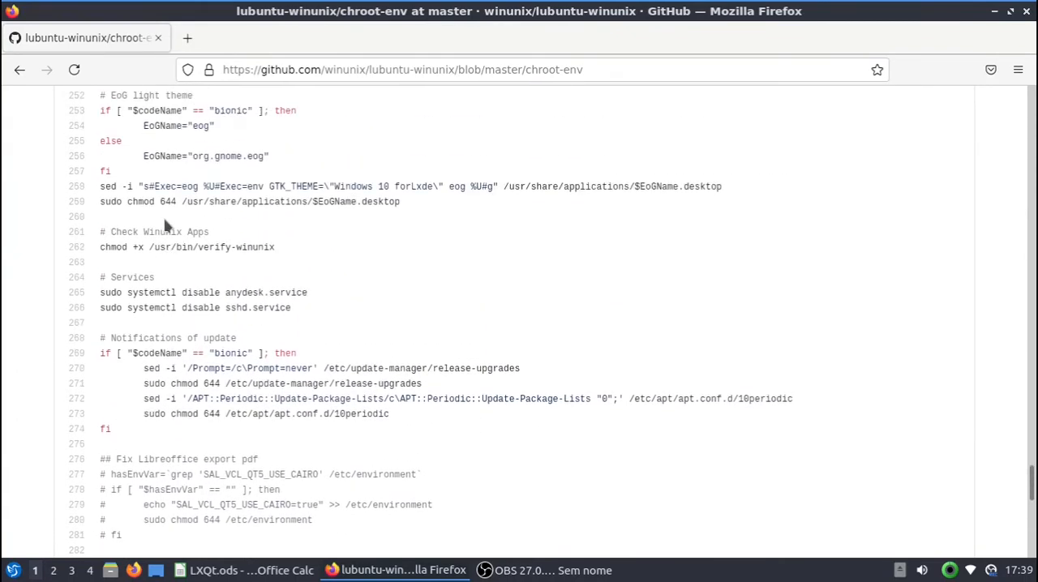
{"action": "scroll", "coordinate": [166, 227], "scroll_direction": "down", "scroll_amount": 7}
{"action": "scroll", "coordinate": [167, 230], "scroll_direction": "up", "scroll_amount": 13}
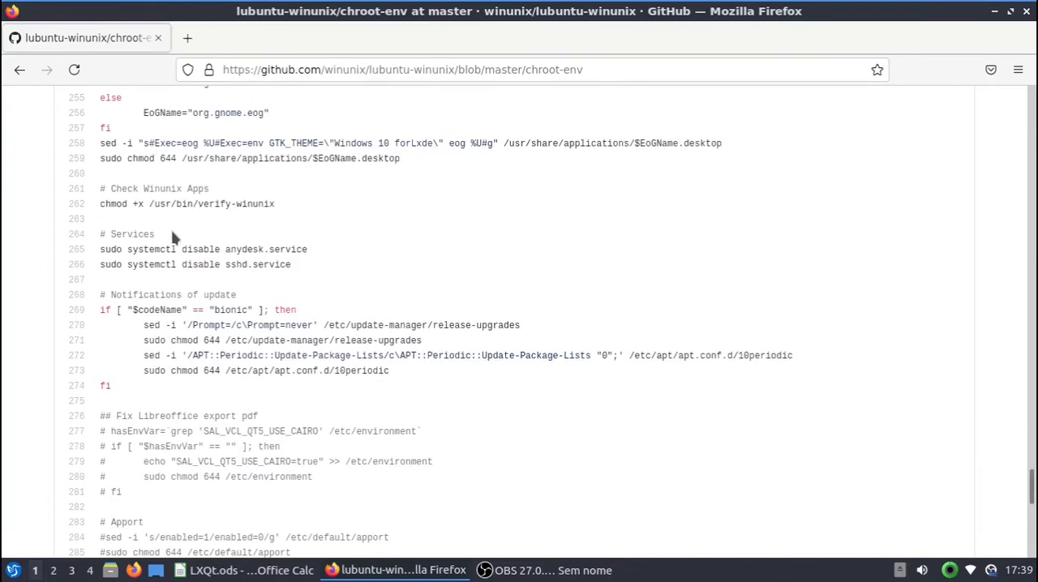
{"action": "scroll", "coordinate": [213, 229], "scroll_direction": "up", "scroll_amount": 4}
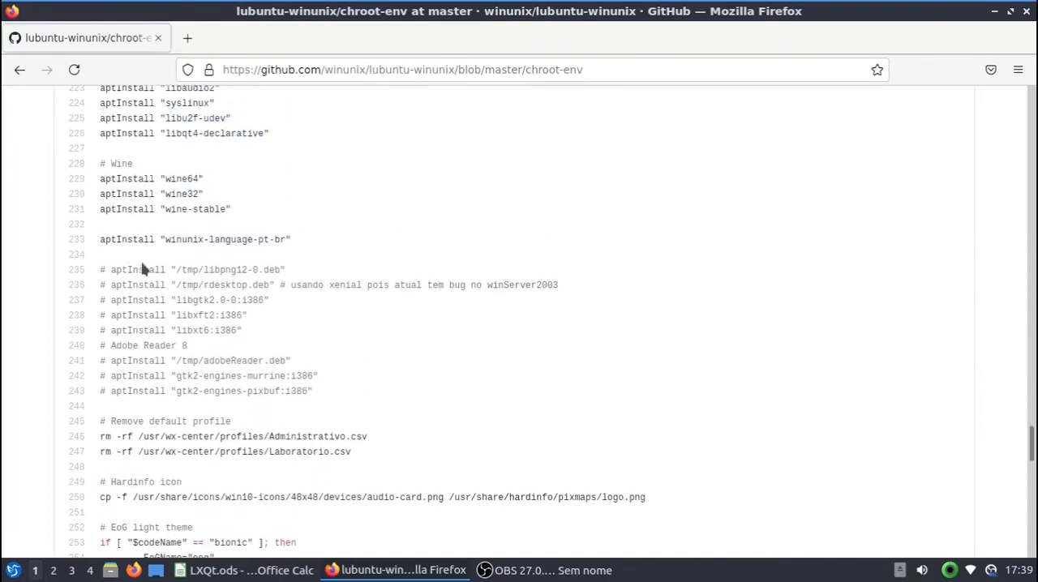
{"action": "mouse_move", "coordinate": [163, 239]}
{"action": "left_mouse_down"}
{"action": "mouse_move", "coordinate": [291, 240]}
{"action": "mouse_move", "coordinate": [173, 242]}
{"action": "left_mouse_up"}
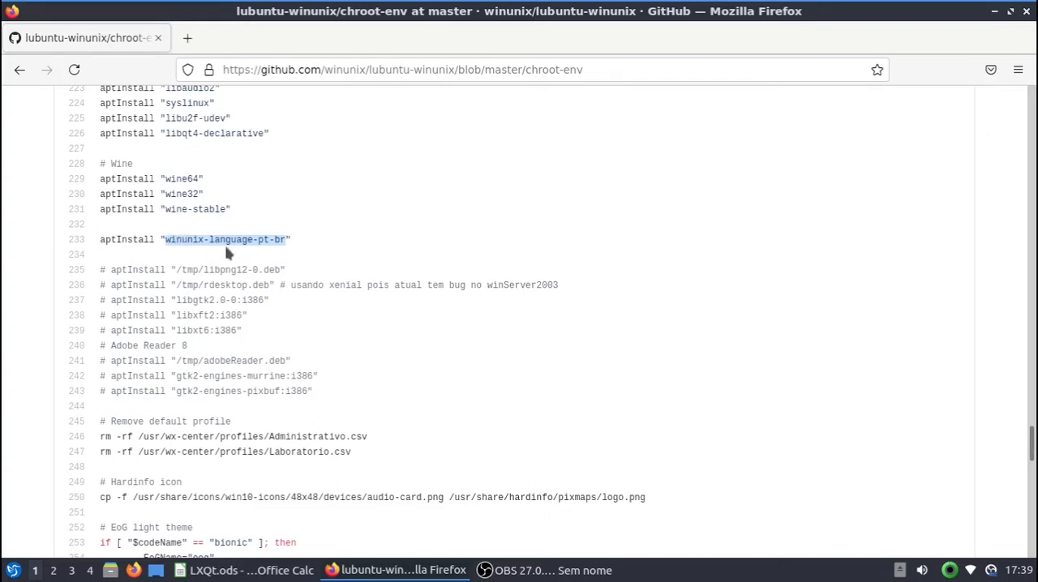
Step: Run Apply Full Upgrade from the system preferences, authorizing it with the account password, and close the finished upgrade window
{"action": "left_click", "coordinate": [12, 571]}
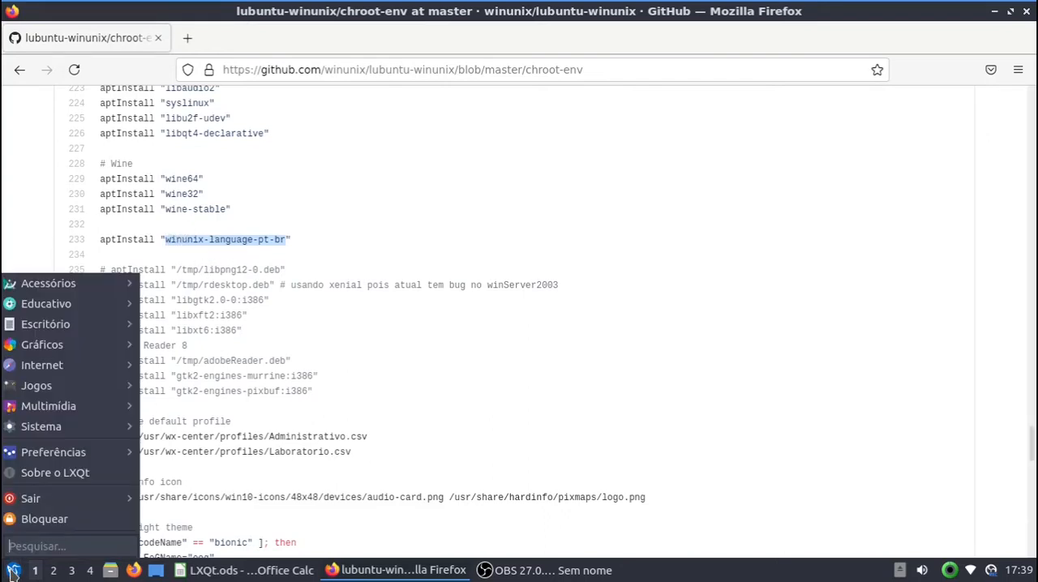
{"action": "mouse_move", "coordinate": [76, 452]}
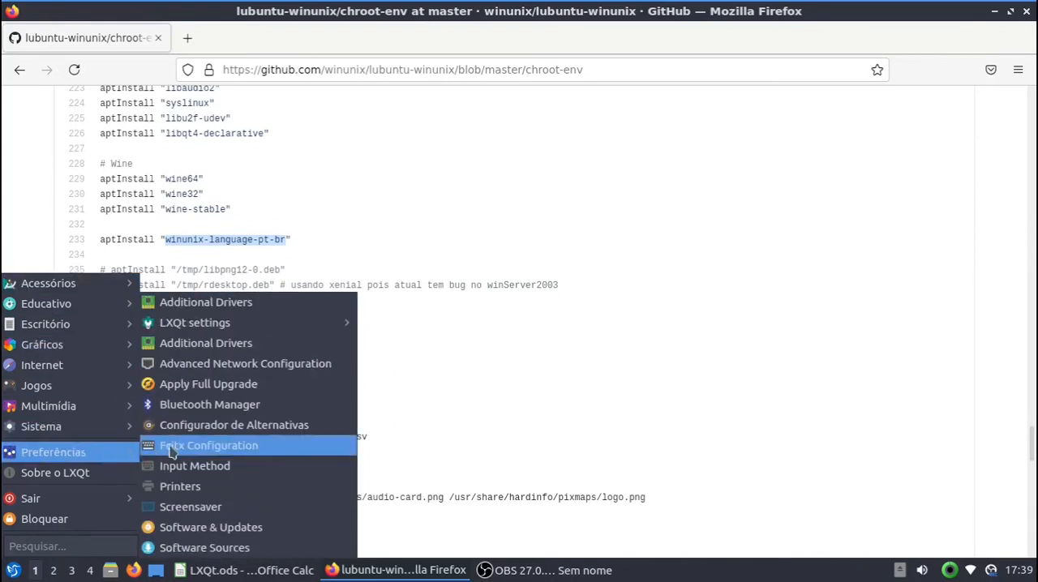
{"action": "left_click", "coordinate": [175, 393]}
{"action": "type", "text": "●●●●"}
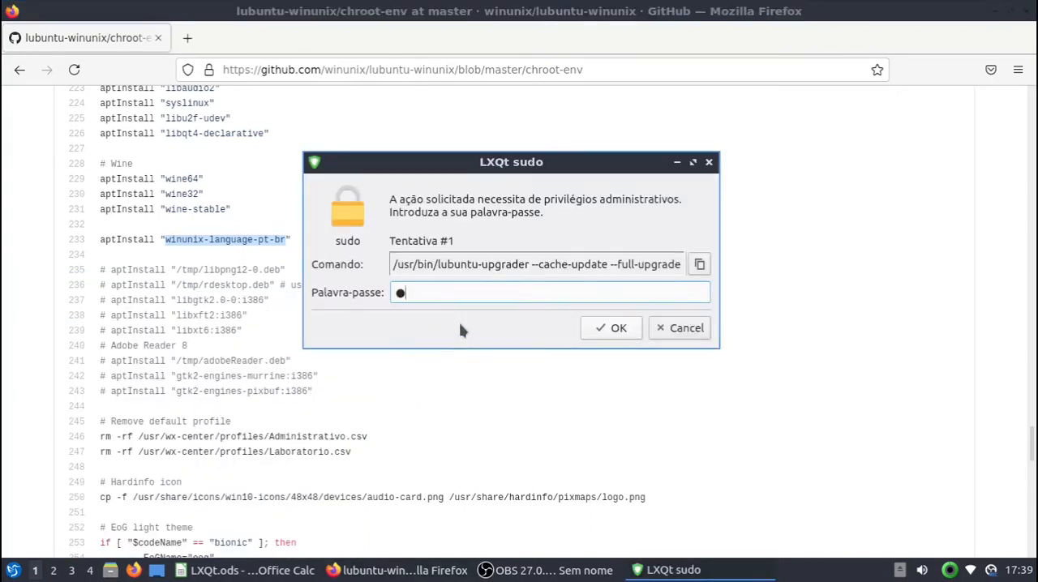
{"action": "type", "text": "●"}
{"action": "left_click", "coordinate": [621, 331]}
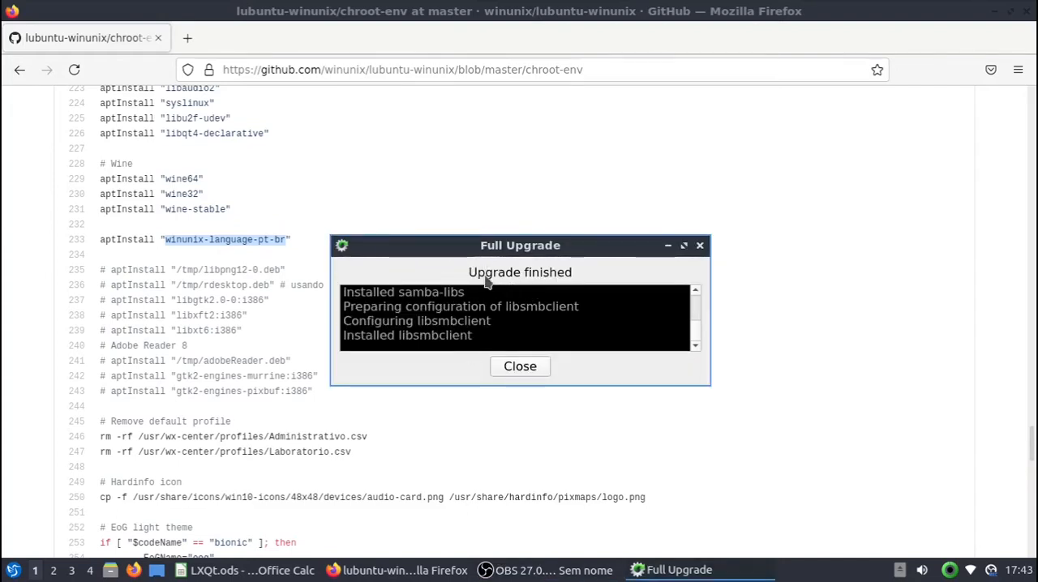
{"action": "left_click", "coordinate": [518, 371]}
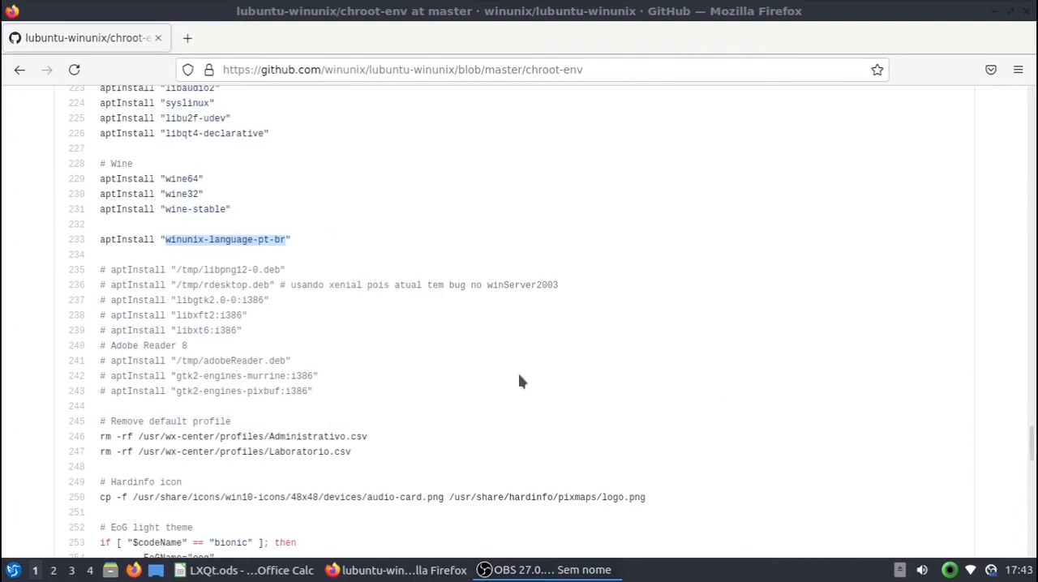
Step: Switch to the Muon package manager from the system applications
{"action": "left_click", "coordinate": [13, 570]}
{"action": "mouse_move", "coordinate": [56, 459]}
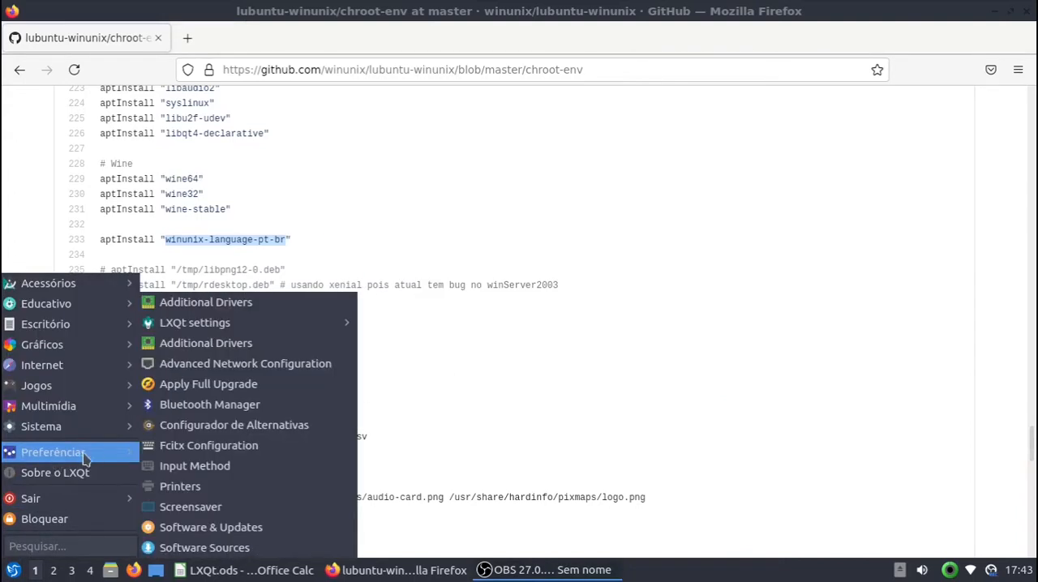
{"action": "mouse_move", "coordinate": [76, 430]}
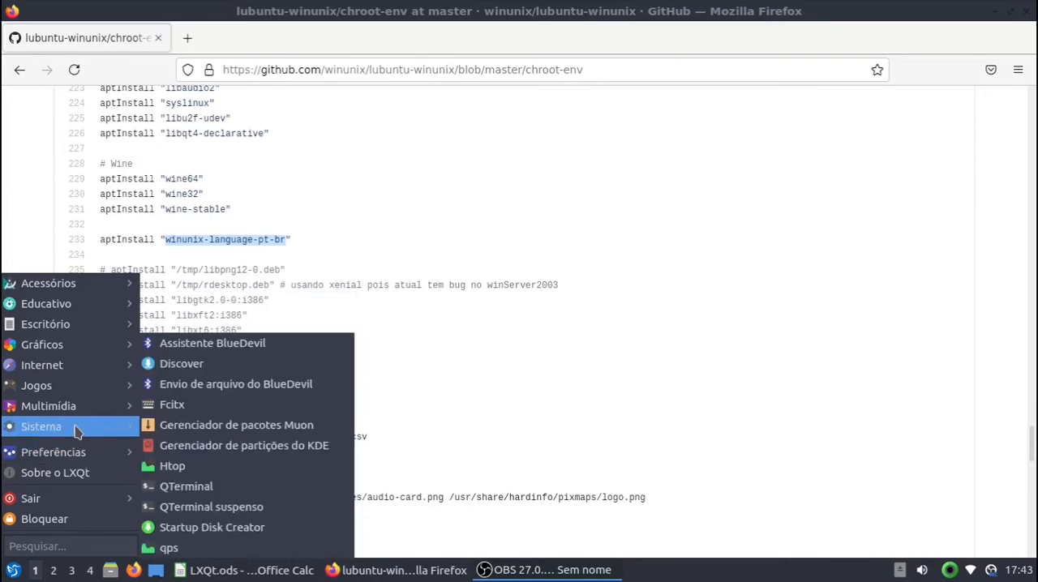
{"action": "left_click", "coordinate": [233, 429]}
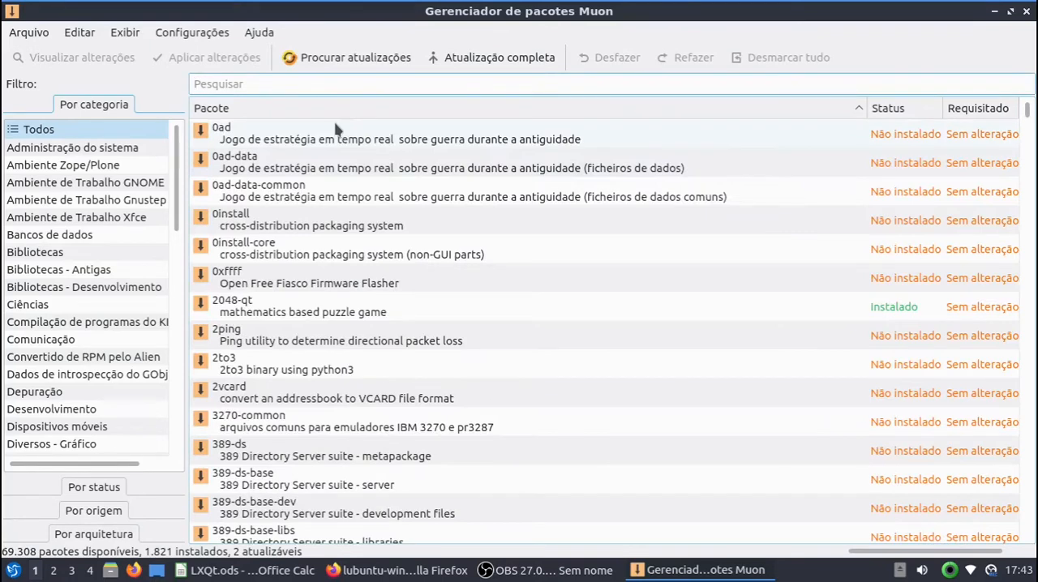
Step: Try searching the package list for winunix-langua and clear the search text
{"action": "type", "text": "winunix-"}
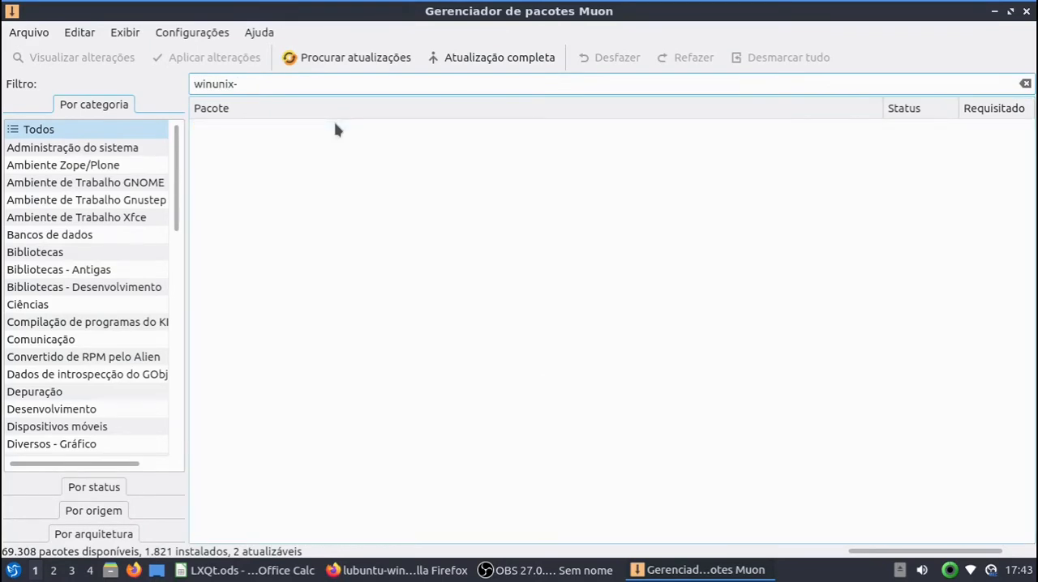
{"action": "type", "text": "langua"}
{"action": "key", "text": "BackSpace"}
{"action": "key", "text": "BackSpace"}
{"action": "key", "text": "BackSpace"}
{"action": "key", "text": "BackSpace"}
{"action": "key", "text": "BackSpace"}
{"action": "key", "text": "BackSpace"}
{"action": "key", "text": "BackSpace"}
{"action": "key", "text": "BackSpace"}
{"action": "key", "text": "BackSpace"}
{"action": "key", "text": "BackSpace"}
{"action": "key", "text": "BackSpace"}
{"action": "key", "text": "BackSpace"}
{"action": "key", "text": "BackSpace"}
{"action": "key", "text": "BackSpace"}
{"action": "key", "text": "BackSpace"}
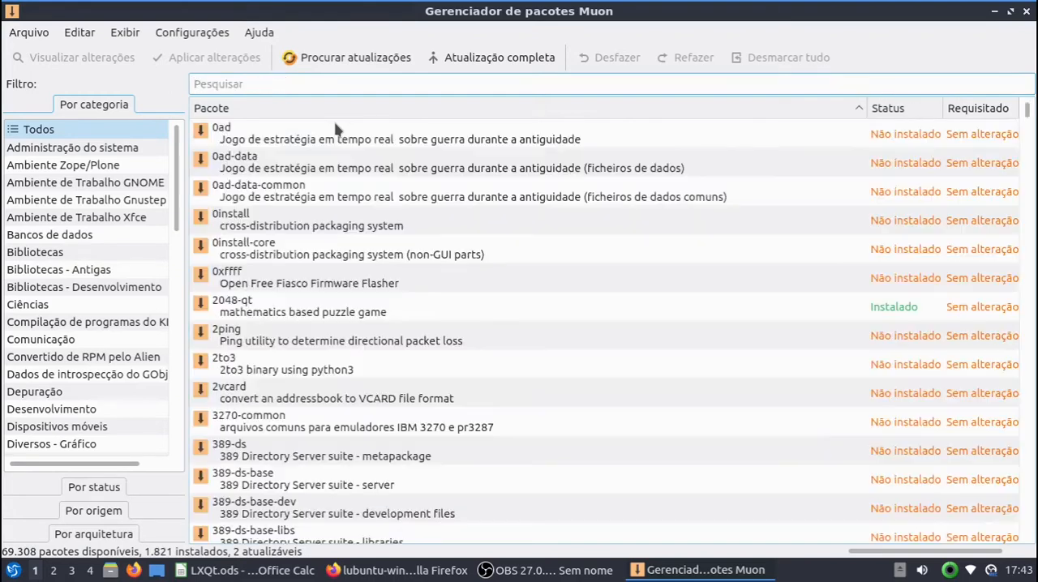
Step: Filter the packages by the origin Orkidea System (Winunix OS) and select the winunix-language-pt-br package to show its details
{"action": "left_click", "coordinate": [99, 517]}
{"action": "left_click", "coordinate": [51, 248]}
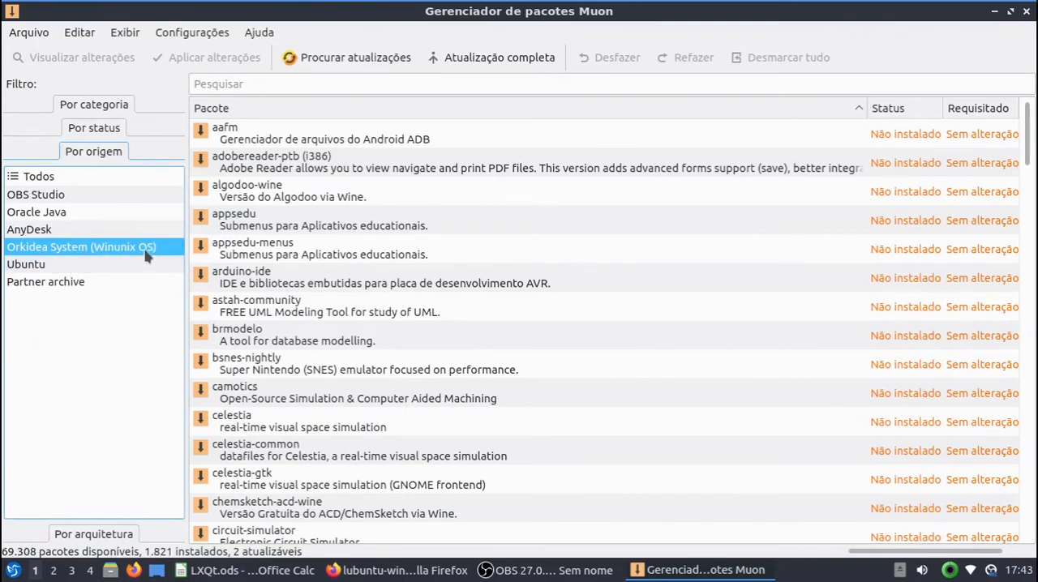
{"action": "scroll", "coordinate": [696, 291], "scroll_direction": "down", "scroll_amount": 20}
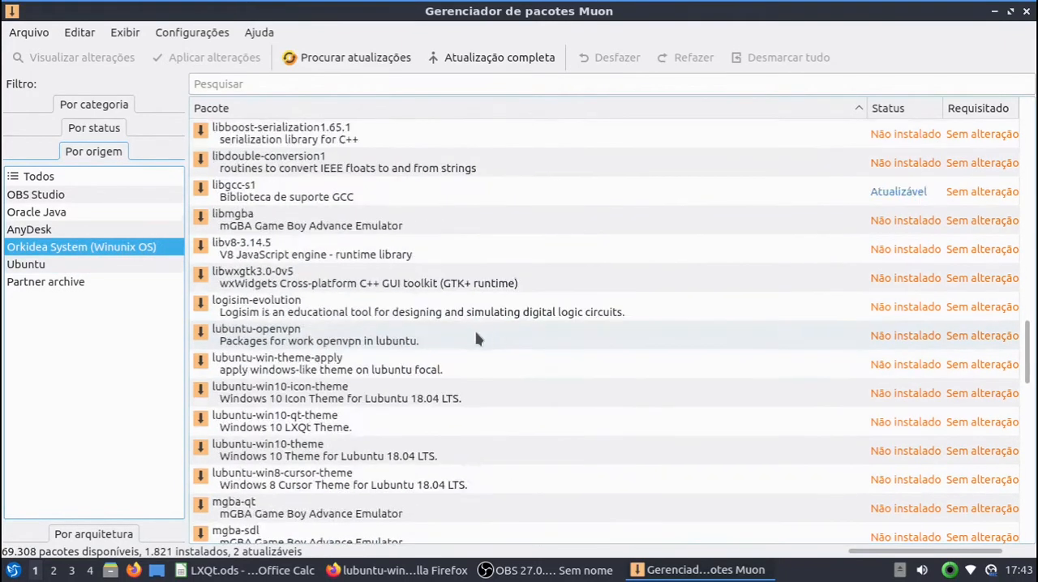
{"action": "scroll", "coordinate": [344, 350], "scroll_direction": "up", "scroll_amount": 2}
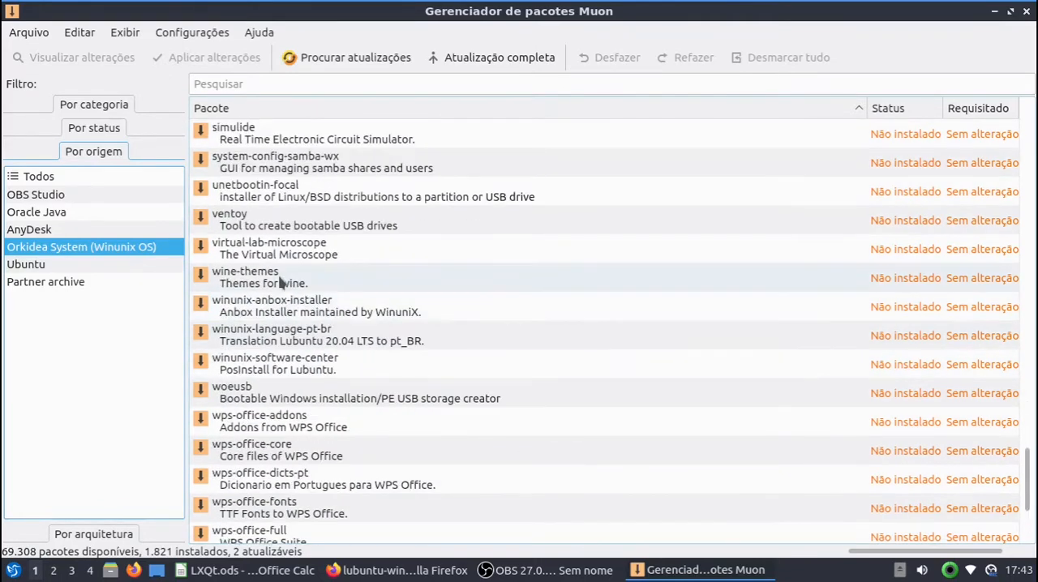
{"action": "left_click", "coordinate": [250, 334]}
{"action": "scroll", "coordinate": [244, 243], "scroll_direction": "down", "scroll_amount": 3}
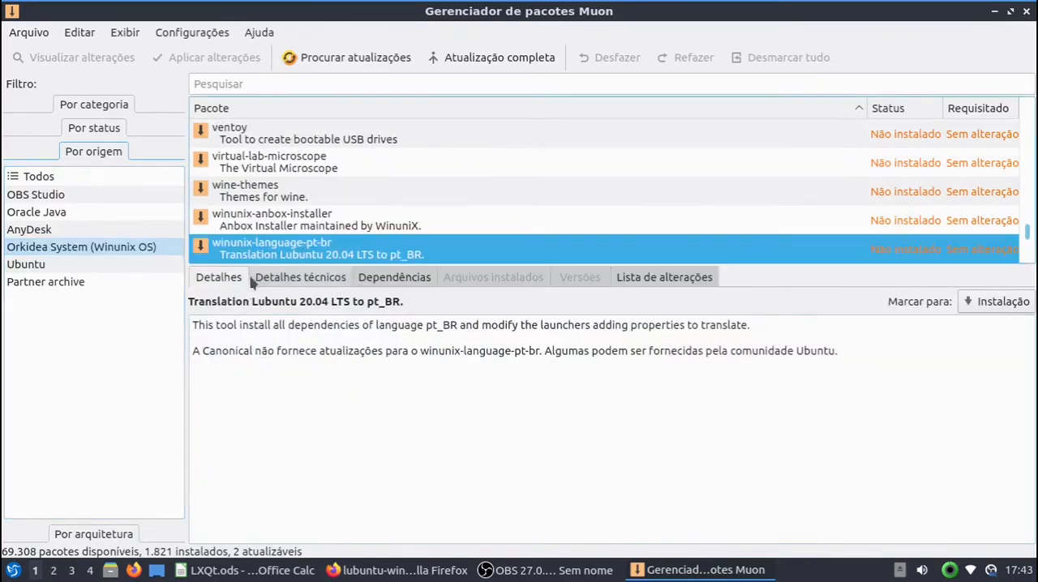
Step: Mark the winunix-language-pt-br package for installation, review the additional dependency packages it needs, and accept them
{"action": "scroll", "coordinate": [270, 226], "scroll_direction": "up", "scroll_amount": 1}
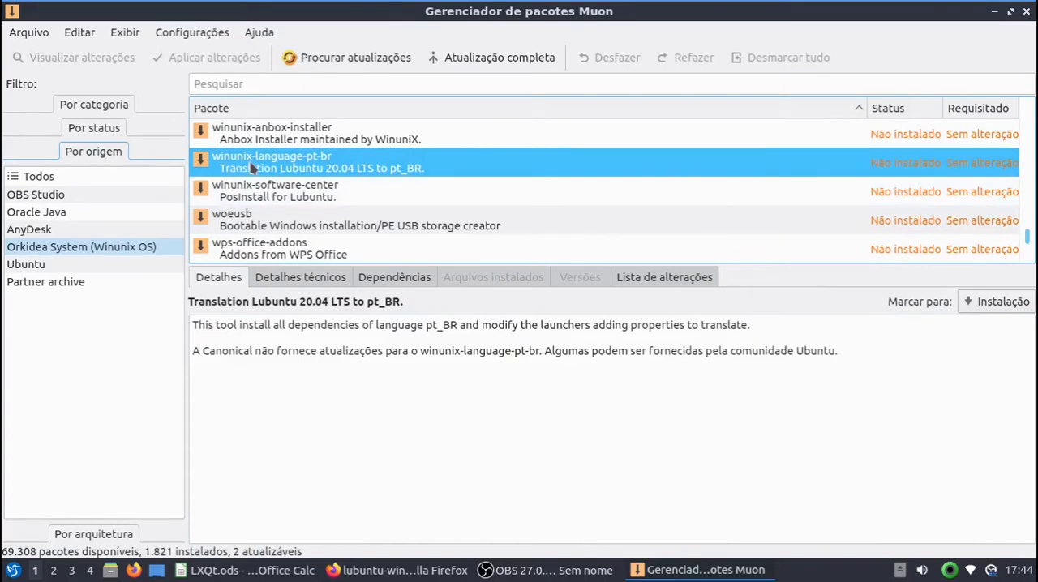
{"action": "right_click", "coordinate": [340, 167]}
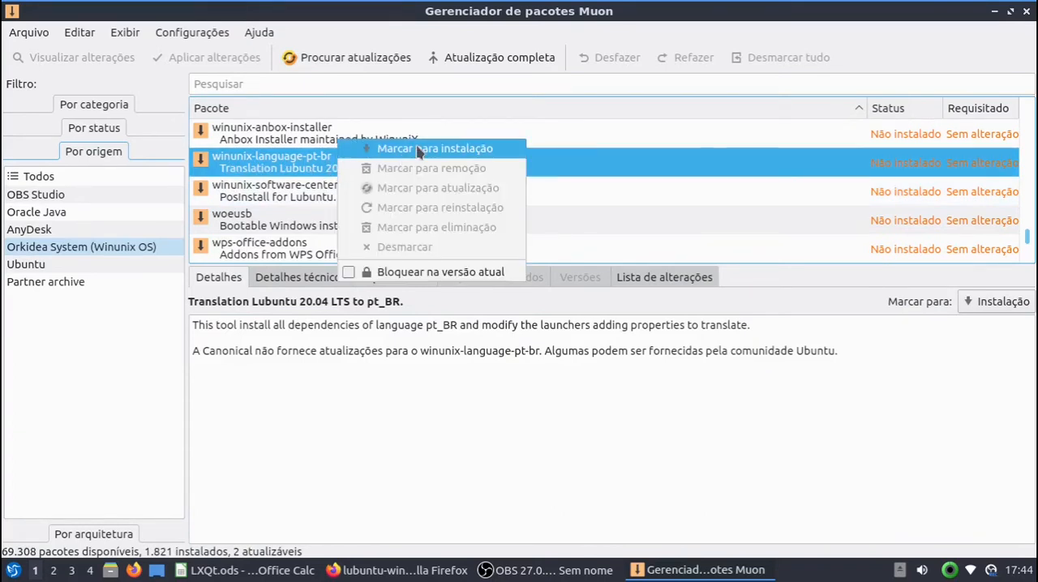
{"action": "left_click", "coordinate": [417, 147]}
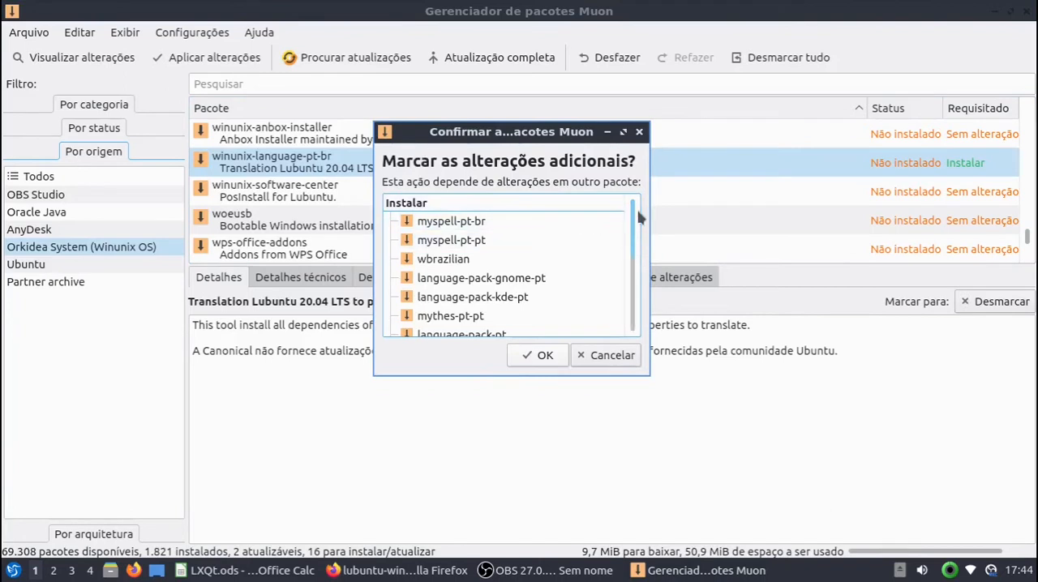
{"action": "mouse_move", "coordinate": [633, 217]}
{"action": "left_mouse_down"}
{"action": "mouse_move", "coordinate": [636, 273]}
{"action": "mouse_move", "coordinate": [646, 217]}
{"action": "mouse_move", "coordinate": [640, 228]}
{"action": "left_mouse_up"}
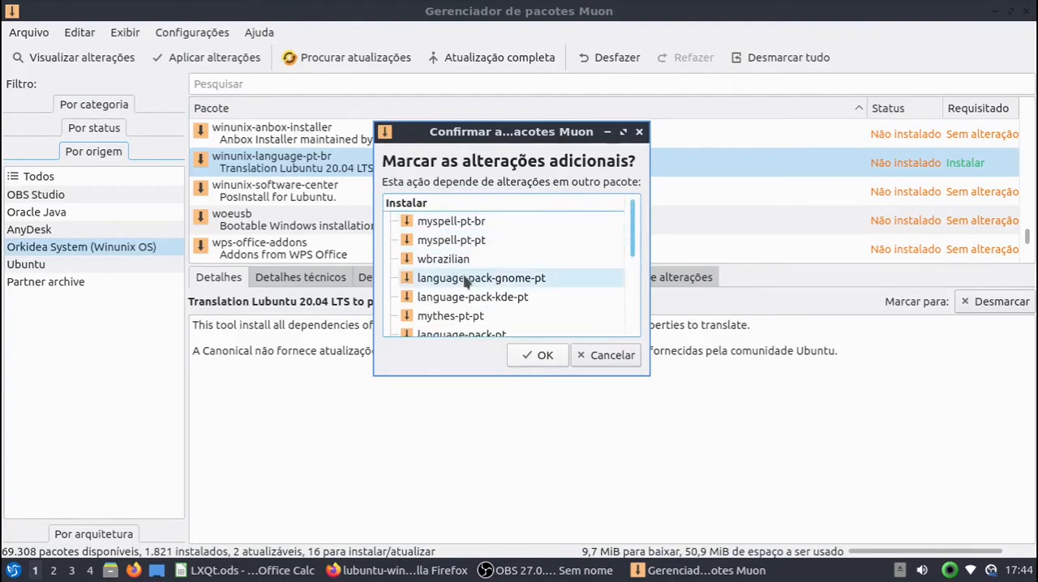
{"action": "scroll", "coordinate": [450, 278], "scroll_direction": "down", "scroll_amount": 1}
{"action": "scroll", "coordinate": [450, 278], "scroll_direction": "down", "scroll_amount": 1}
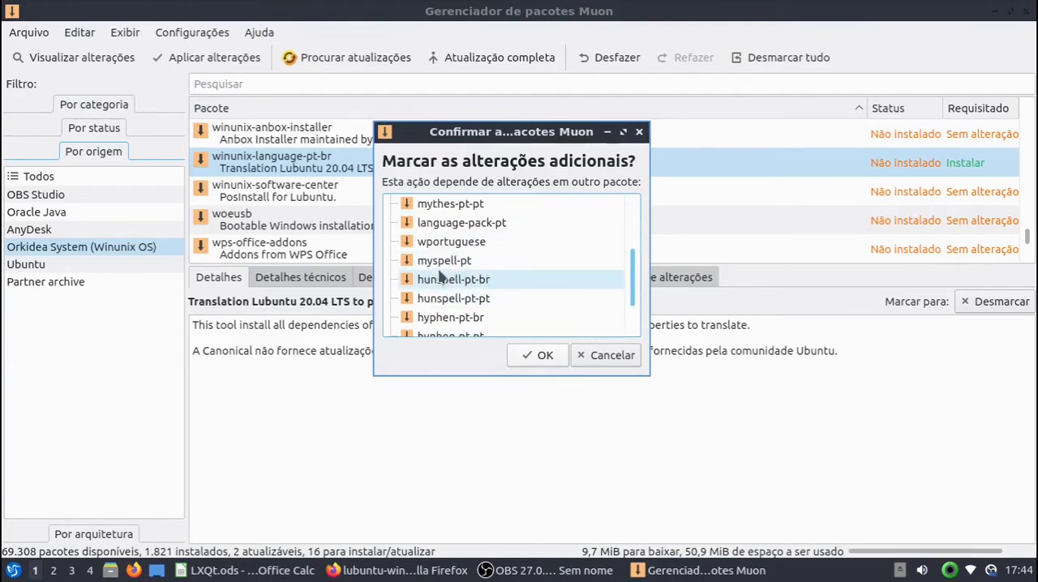
{"action": "scroll", "coordinate": [462, 291], "scroll_direction": "down", "scroll_amount": 1}
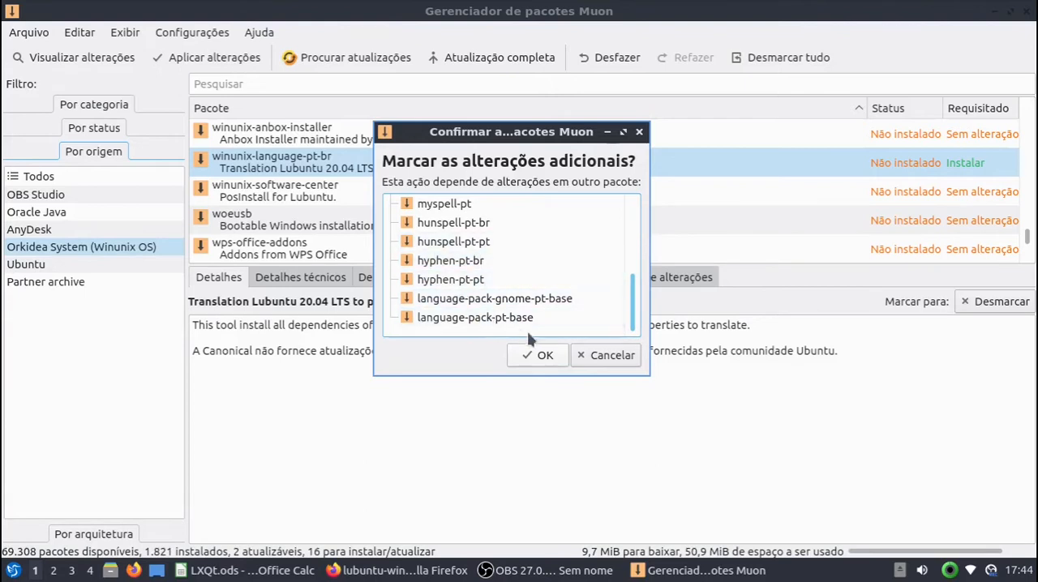
{"action": "left_click", "coordinate": [539, 357]}
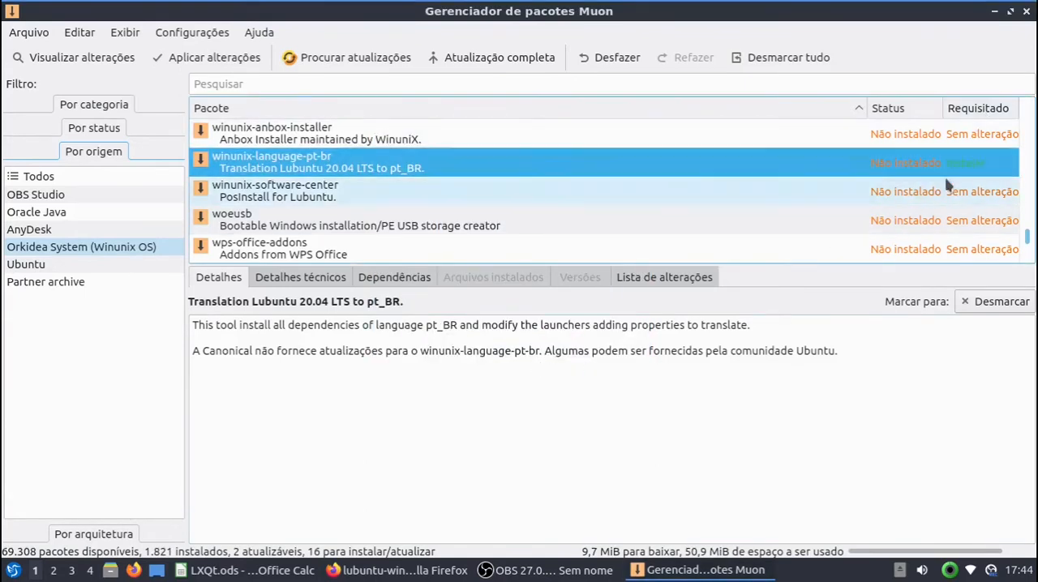
Step: Apply the marked package changes, authorizing the installation with the account password
{"action": "left_click", "coordinate": [220, 66]}
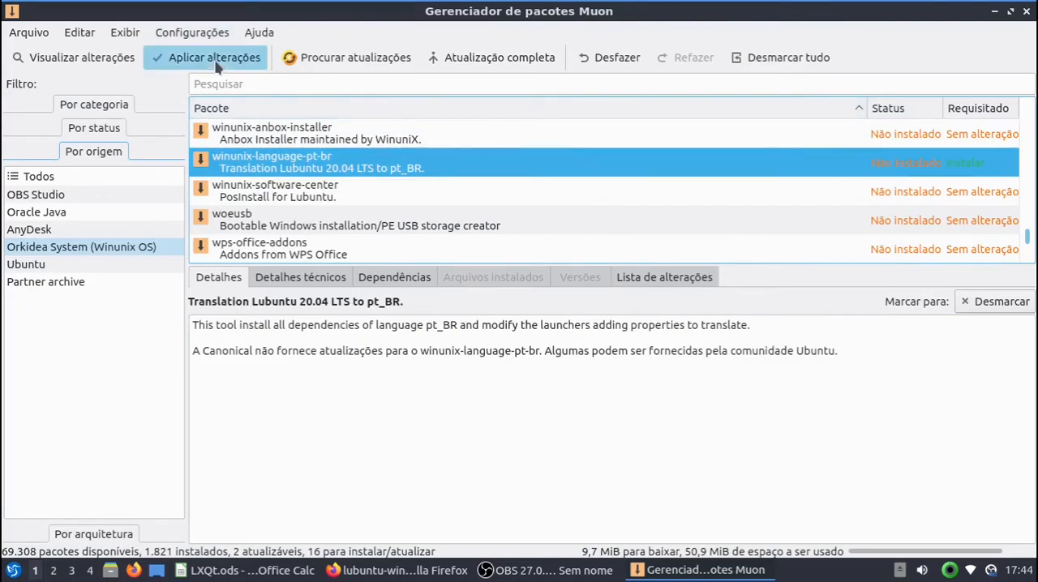
{"action": "type", "text": "•••"}
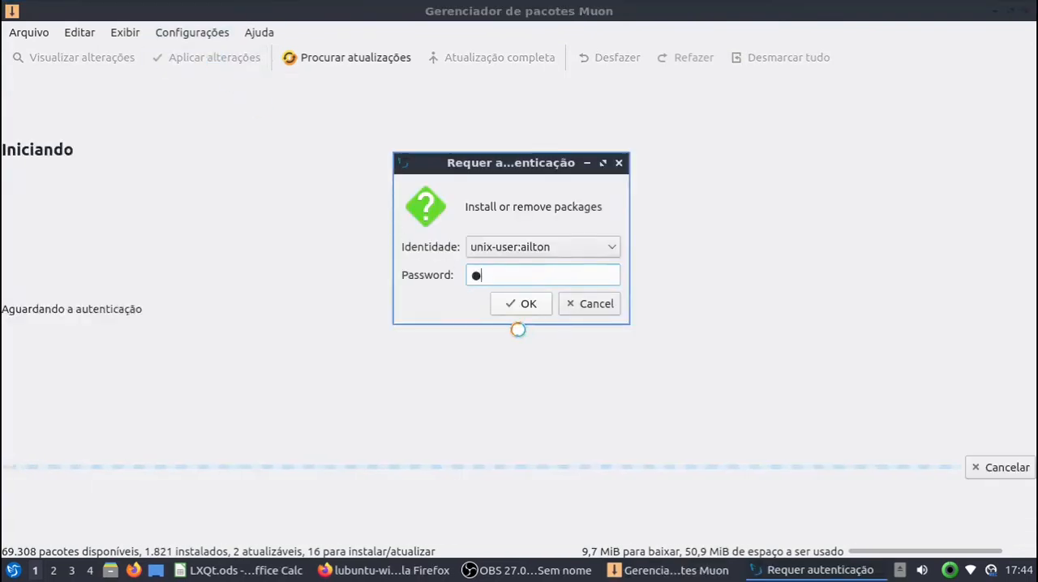
{"action": "key", "text": "BackSpace"}
{"action": "key", "text": "BackSpace"}
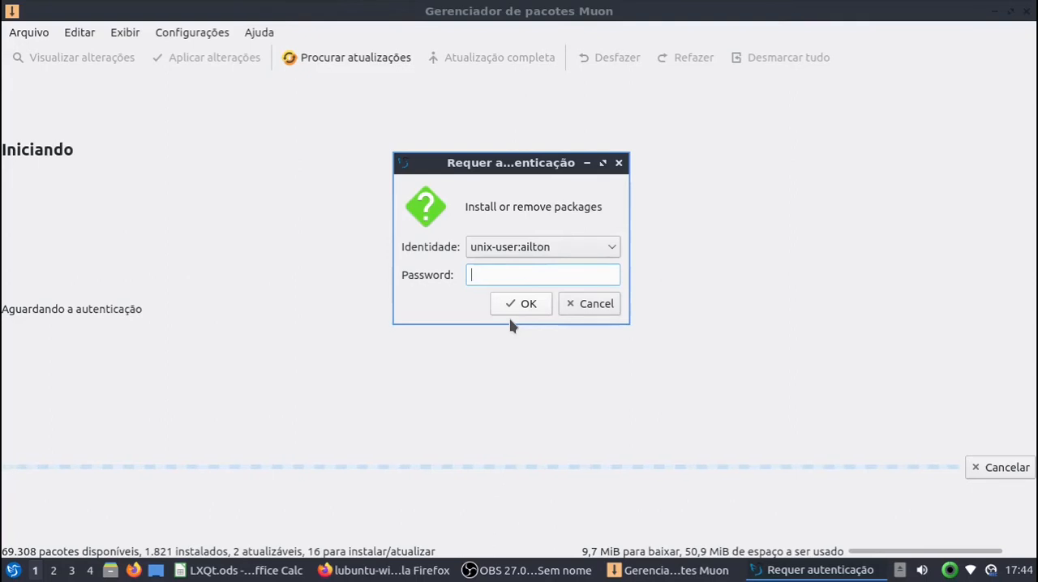
{"action": "type", "text": "••••"}
{"action": "key", "text": "Return"}
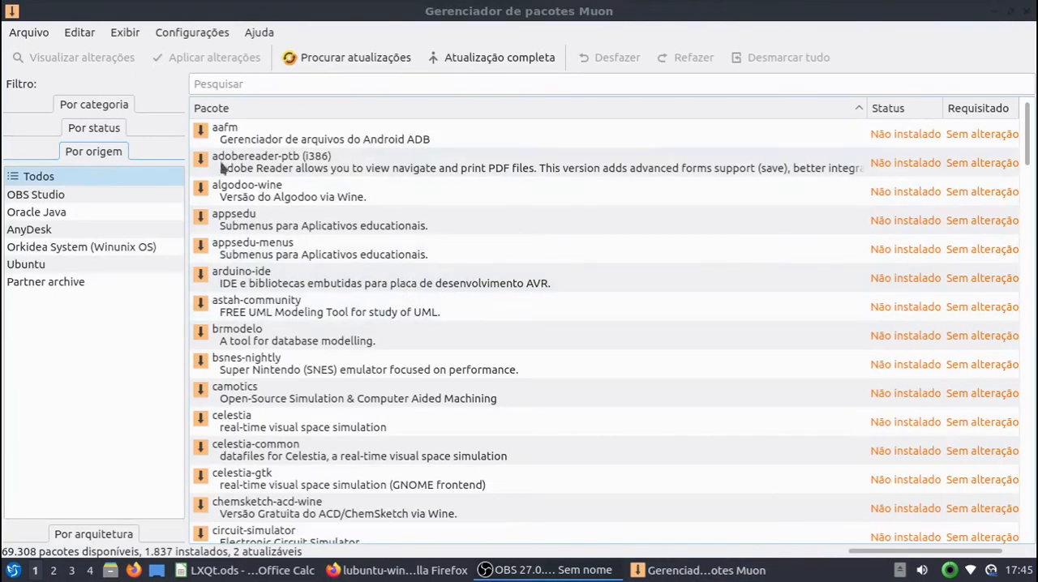
Step: Check the status of winunix-language-pt-br under the Orkidea System (Winunix OS) origin, closing the package manager and minimizing the browser when done
{"action": "left_click", "coordinate": [262, 86]}
{"action": "left_click", "coordinate": [45, 246]}
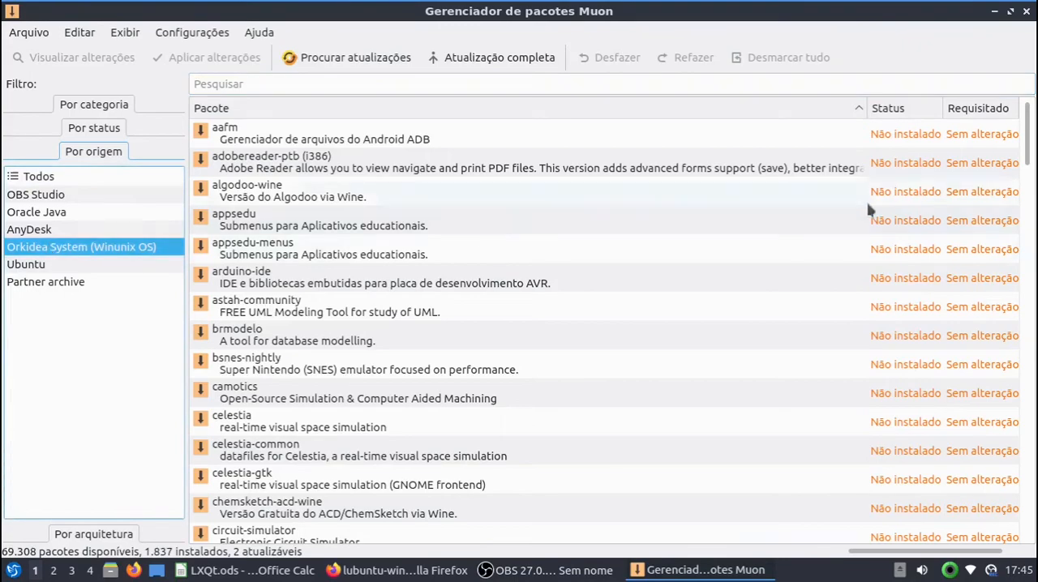
{"action": "scroll", "coordinate": [977, 385], "scroll_direction": "down", "scroll_amount": 20}
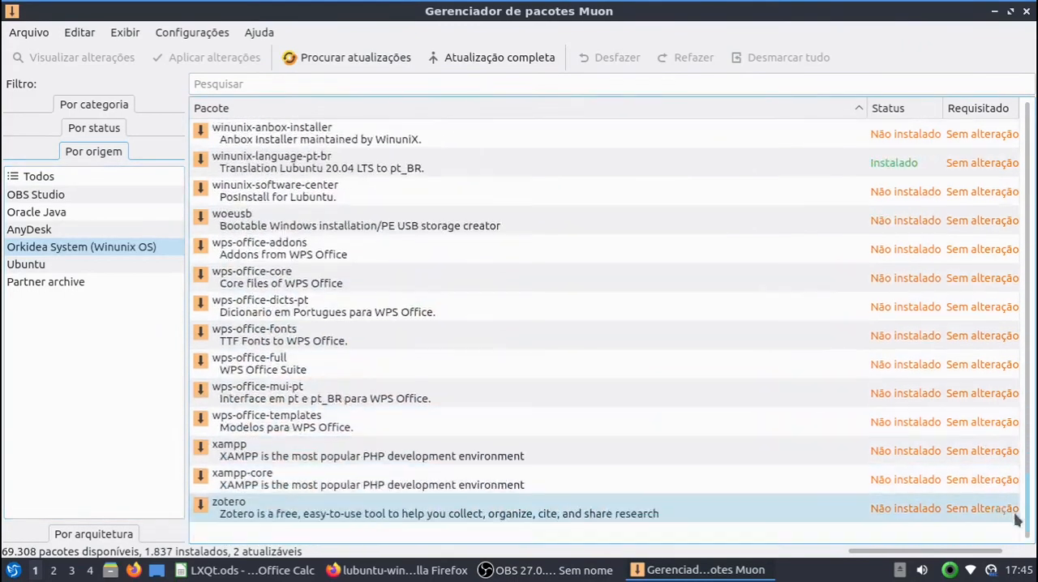
{"action": "scroll", "coordinate": [1017, 520], "scroll_direction": "up", "scroll_amount": 1}
{"action": "left_click", "coordinate": [390, 257]}
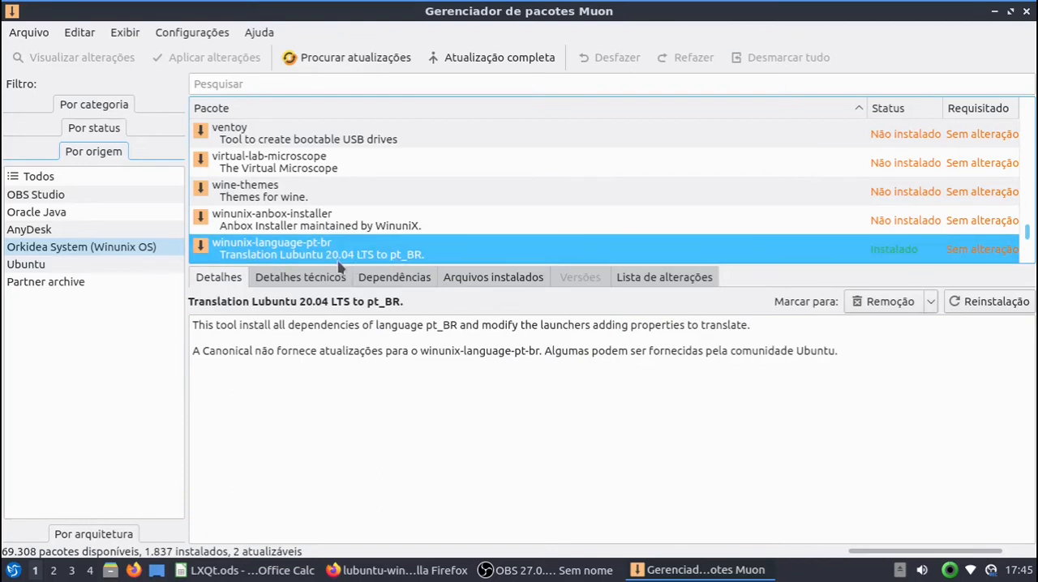
{"action": "left_click", "coordinate": [1026, 12]}
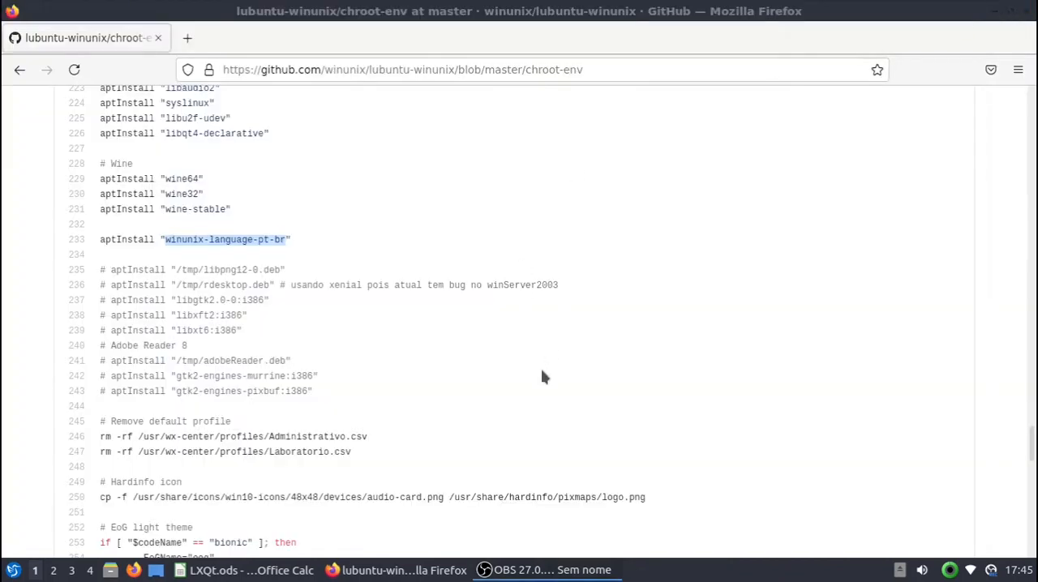
{"action": "left_click", "coordinate": [993, 16]}
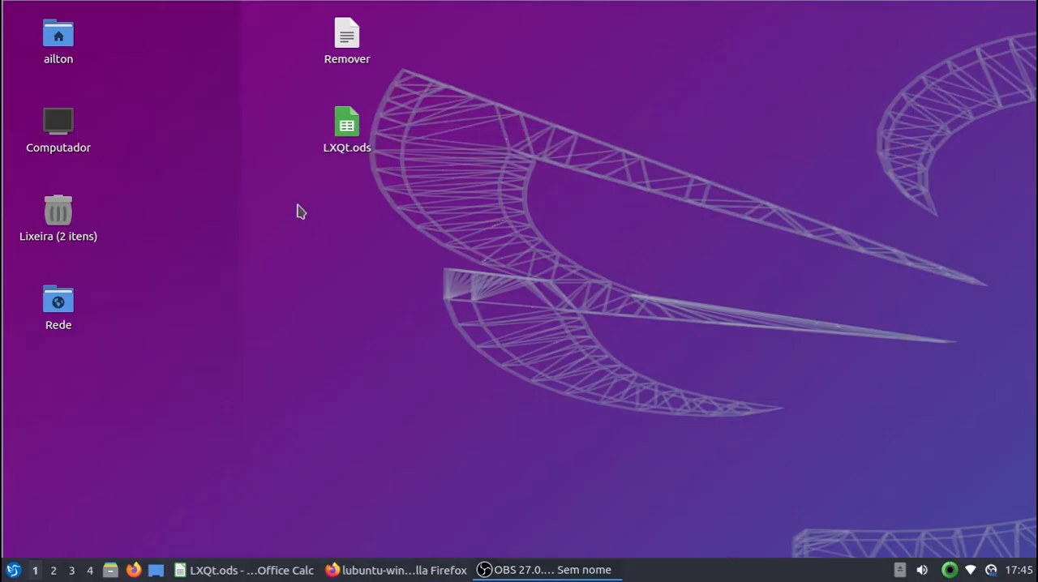
Step: Open the GTK version of Software Sources, examine its other software, authentication and additional drivers sections for translation, and close it
{"action": "left_click", "coordinate": [14, 569]}
{"action": "mouse_move", "coordinate": [75, 460]}
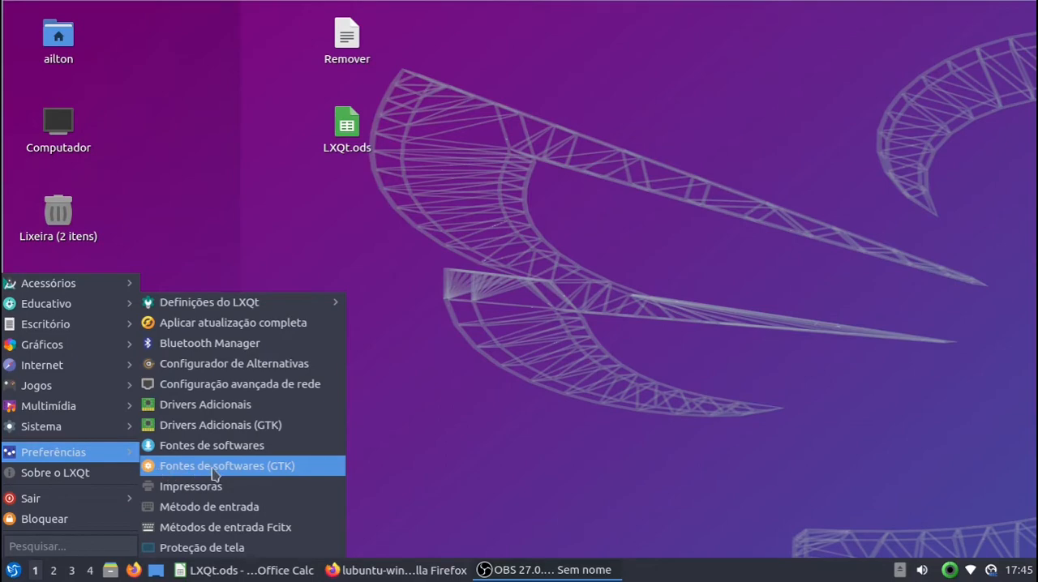
{"action": "left_click", "coordinate": [260, 473]}
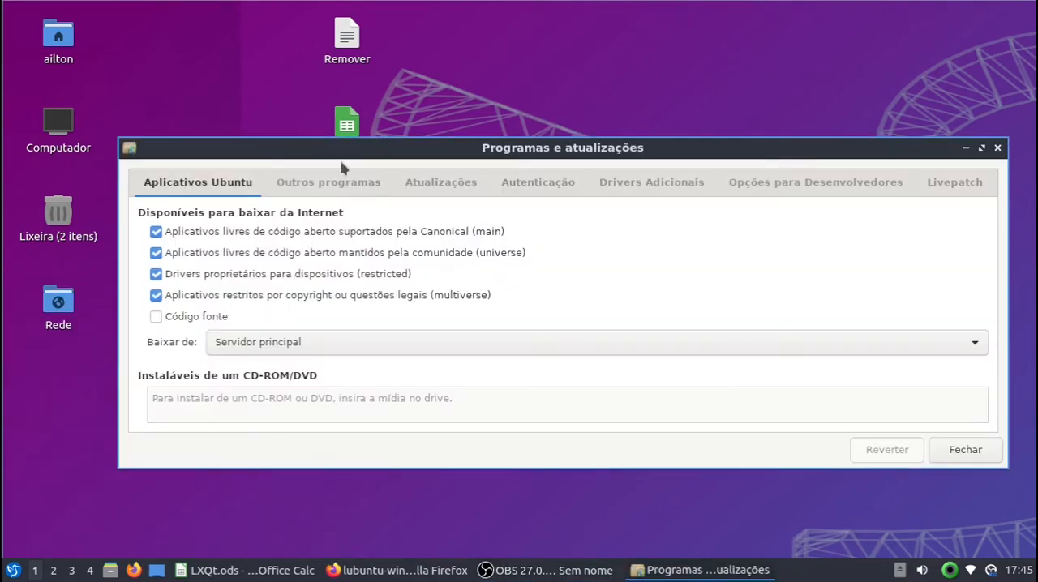
{"action": "left_click_drag", "start_coordinate": [346, 152], "coordinate": [297, 146]}
{"action": "left_click", "coordinate": [292, 181]}
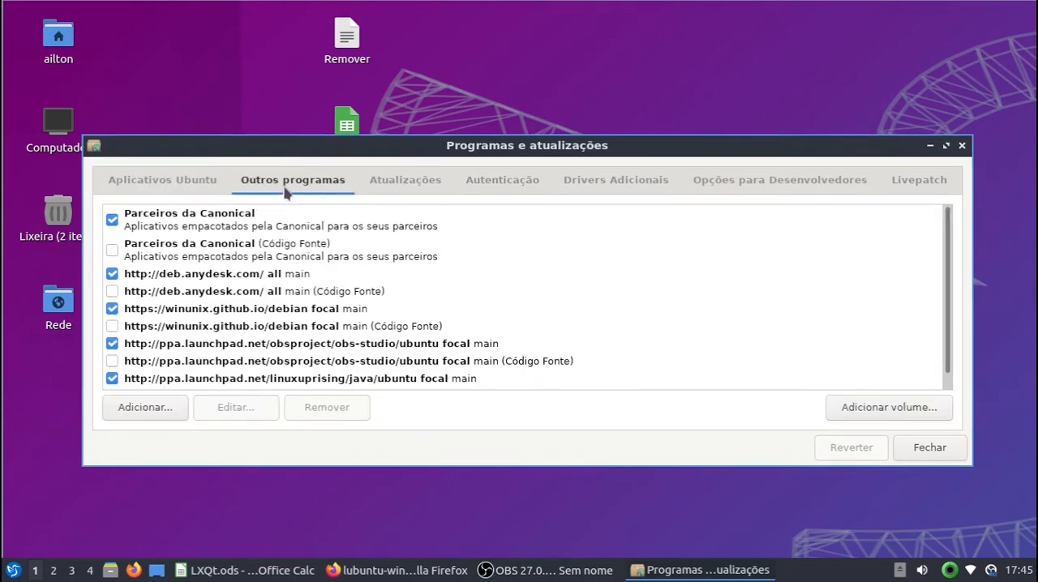
{"action": "left_click", "coordinate": [510, 185]}
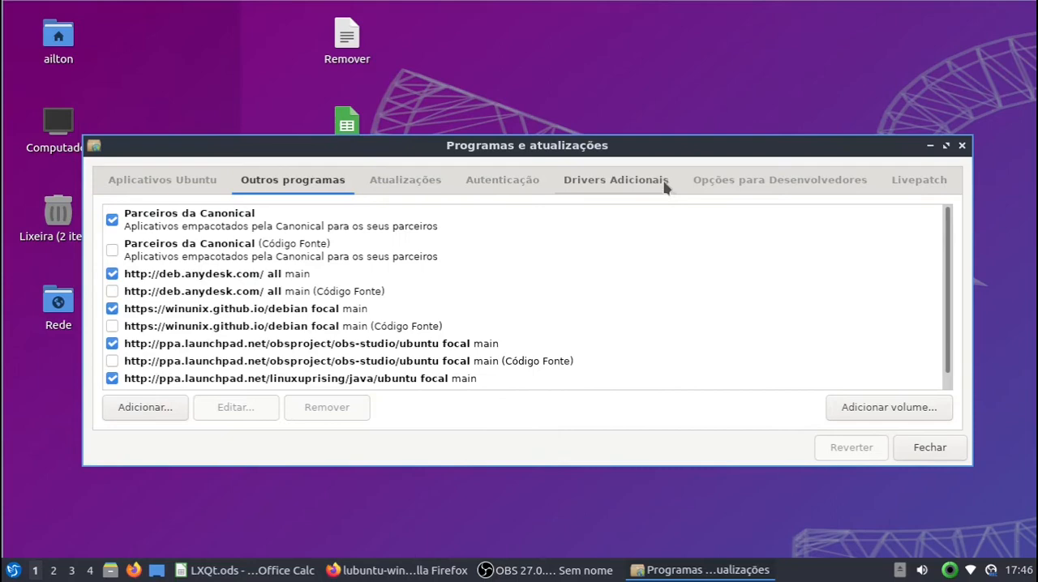
{"action": "left_click", "coordinate": [665, 180]}
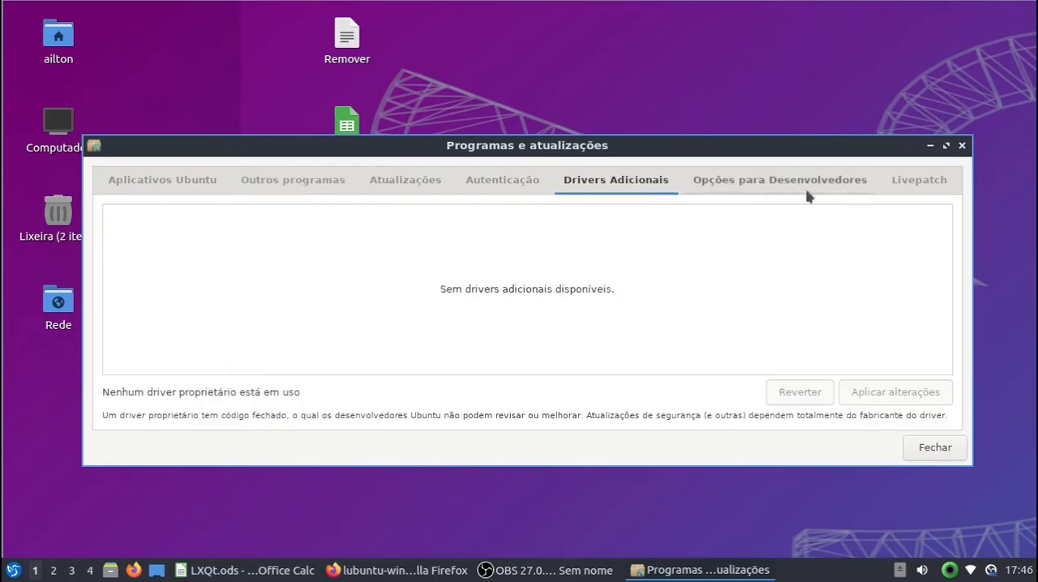
{"action": "left_click_drag", "start_coordinate": [438, 150], "coordinate": [457, 106]}
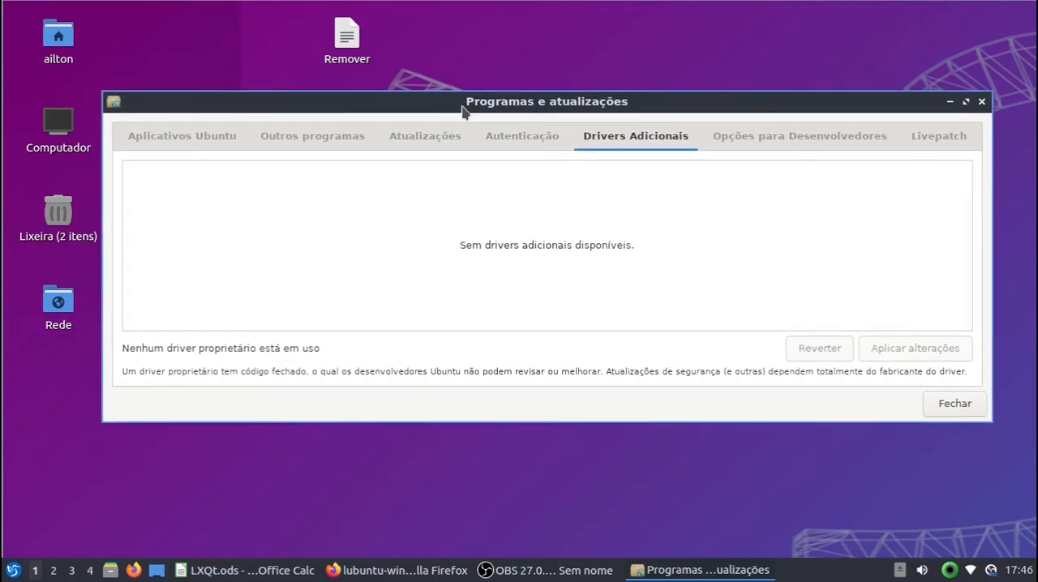
{"action": "left_click", "coordinate": [981, 101]}
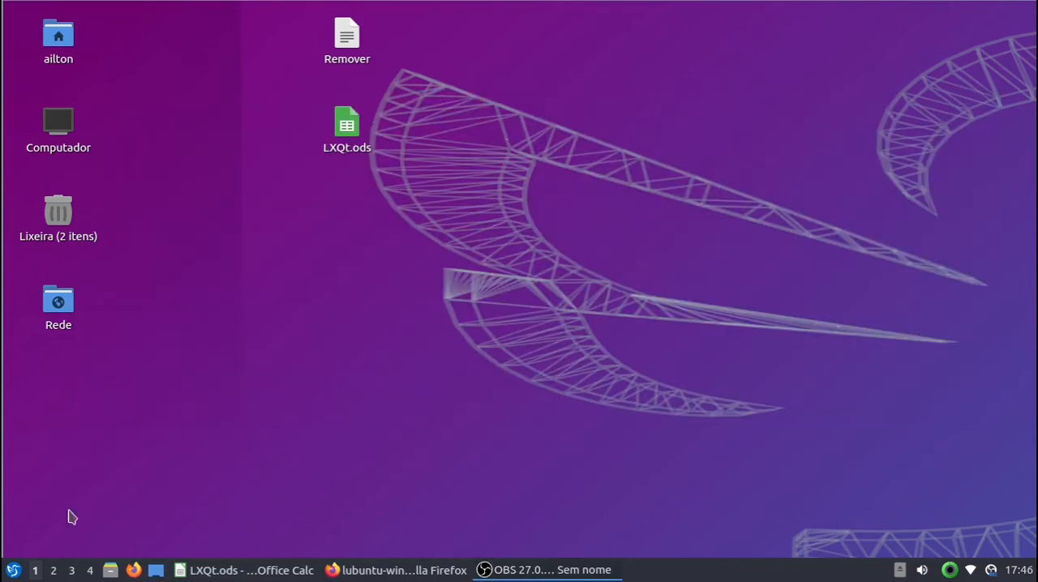
Step: Open the non-GTK Software Sources from the system preferences, authorizing it with the account password
{"action": "left_click", "coordinate": [13, 570]}
{"action": "mouse_move", "coordinate": [42, 454]}
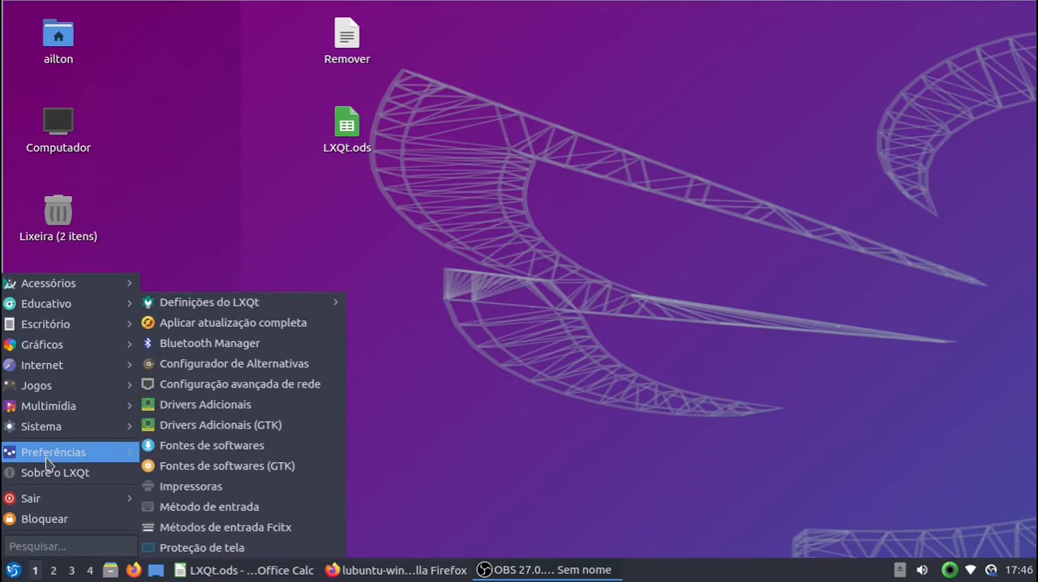
{"action": "left_click", "coordinate": [218, 453]}
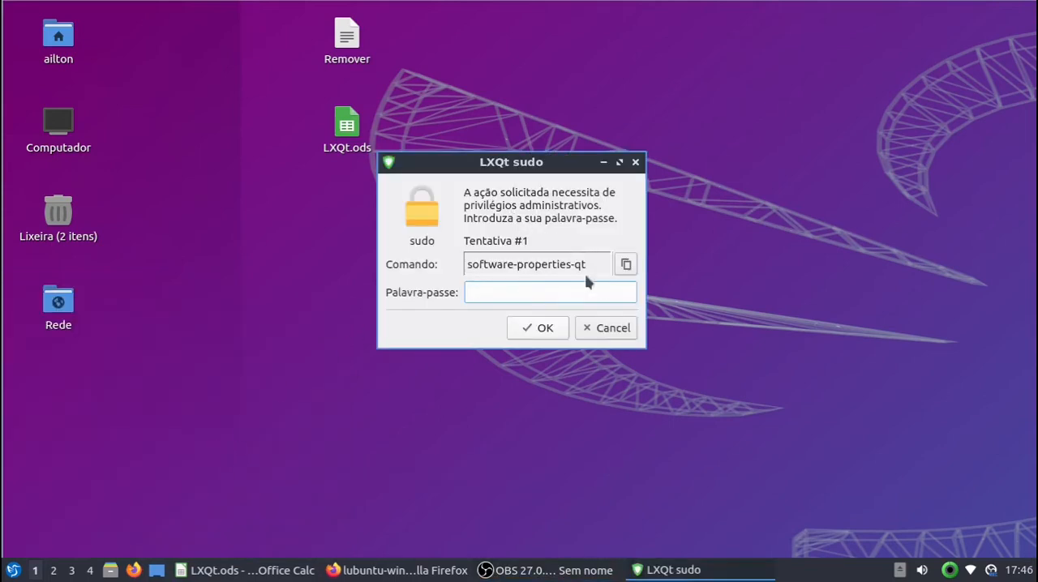
{"action": "type", "text": "***"}
{"action": "key", "text": "Return"}
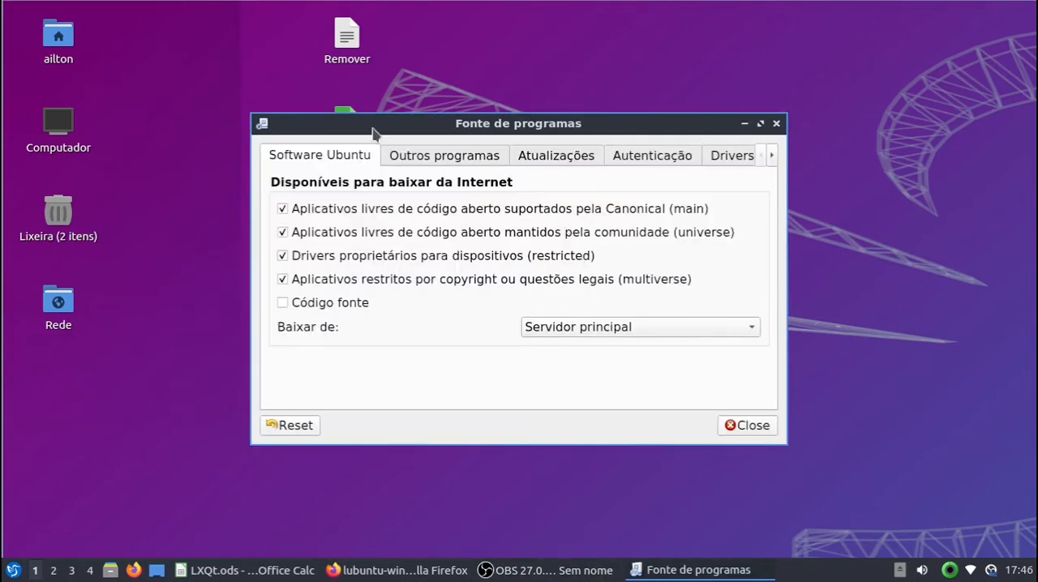
Step: Examine the other software, updates and authentication sections of the software sources window, and close it
{"action": "left_click_drag", "start_coordinate": [374, 129], "coordinate": [297, 127]}
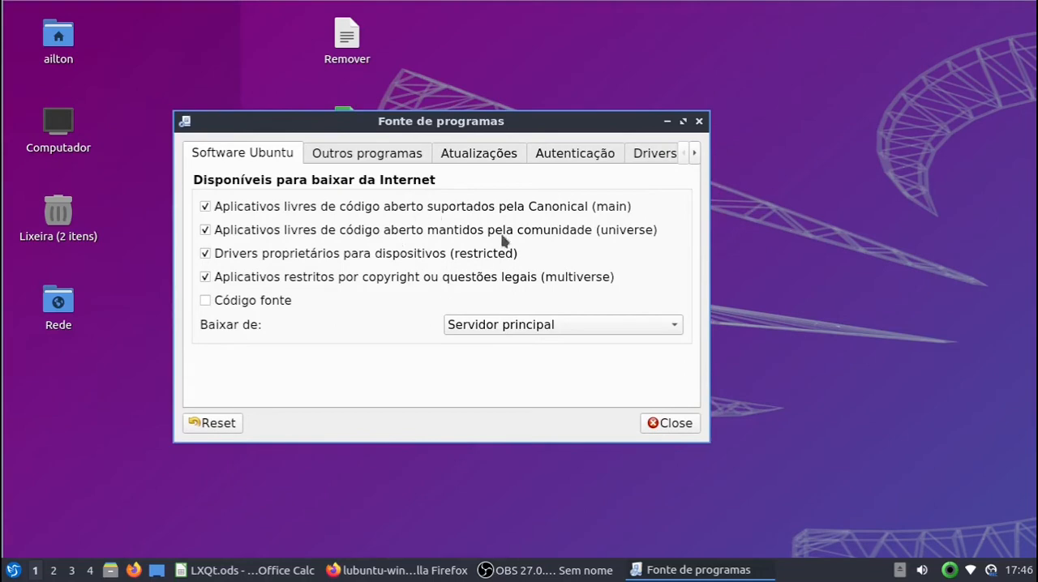
{"action": "left_click", "coordinate": [361, 156]}
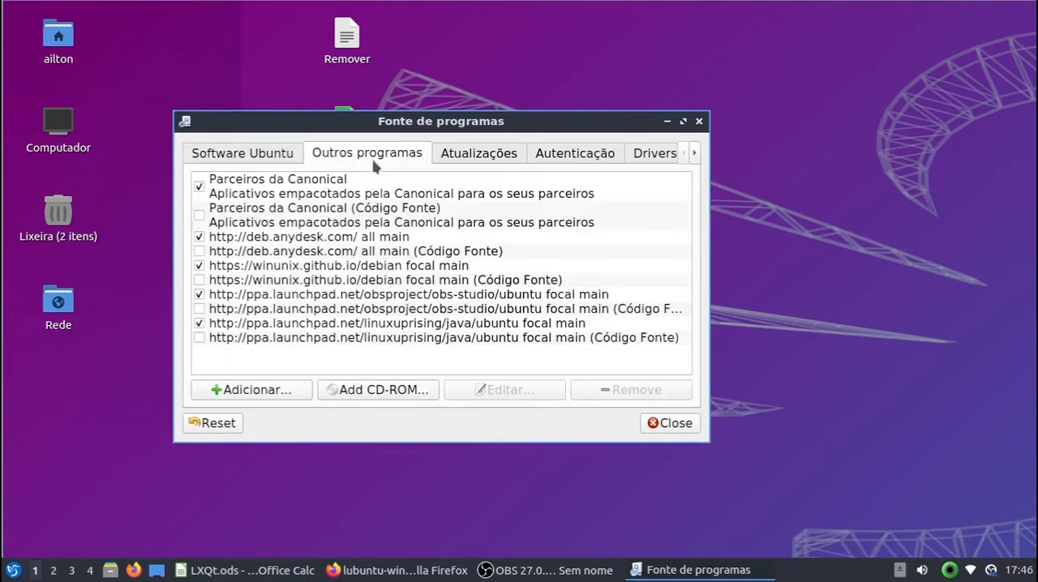
{"action": "left_click", "coordinate": [466, 163]}
{"action": "left_click", "coordinate": [597, 163]}
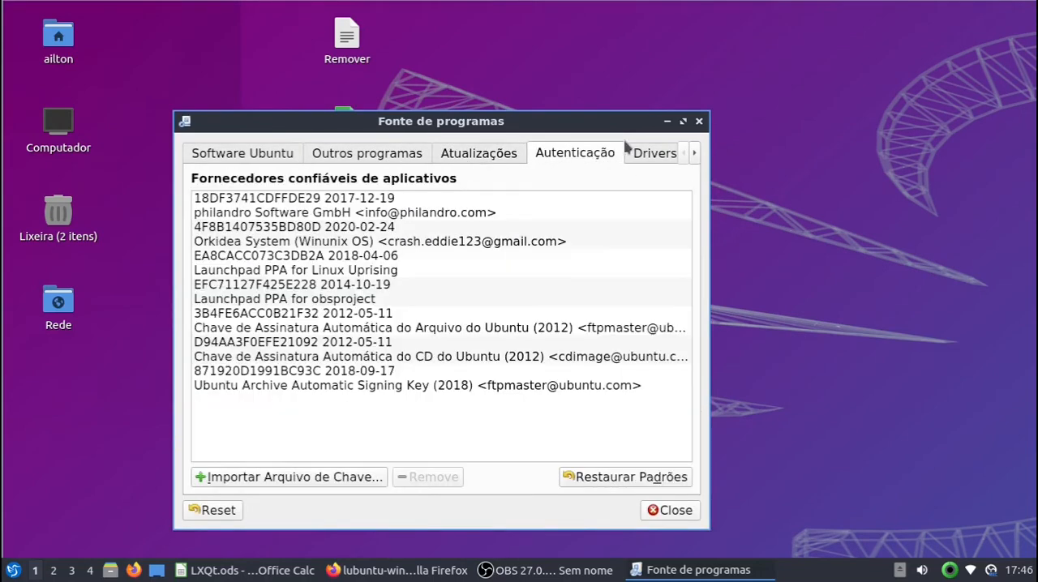
{"action": "left_click_drag", "start_coordinate": [613, 126], "coordinate": [653, 97]}
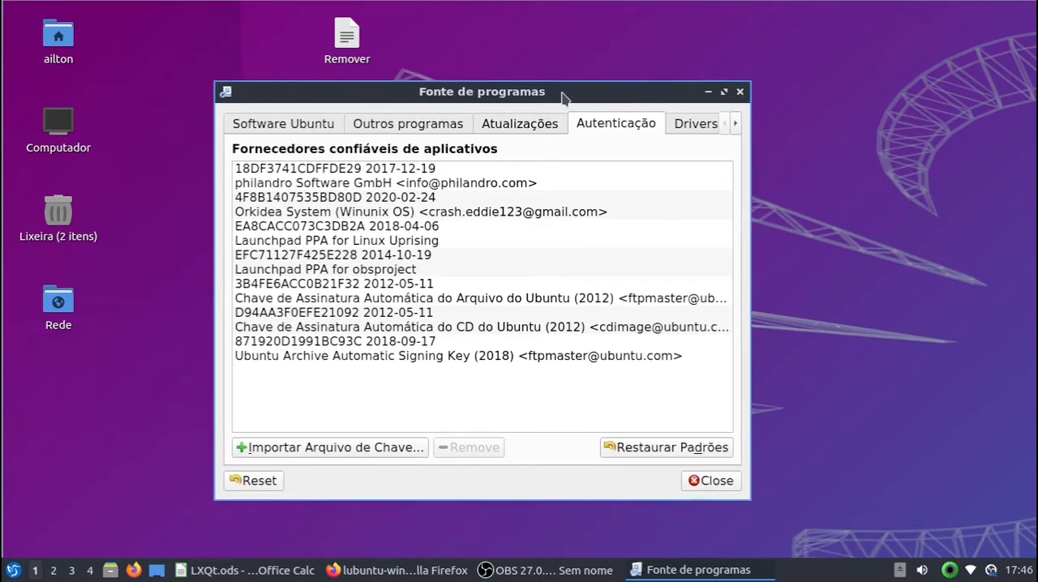
{"action": "left_click_drag", "start_coordinate": [561, 92], "coordinate": [579, 93]}
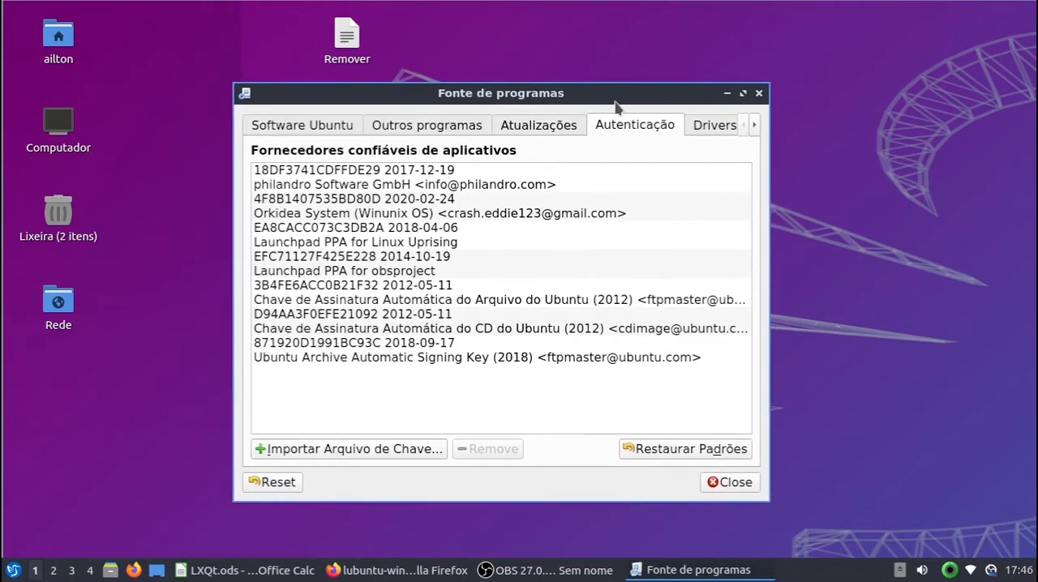
{"action": "left_click_drag", "start_coordinate": [642, 94], "coordinate": [647, 86]}
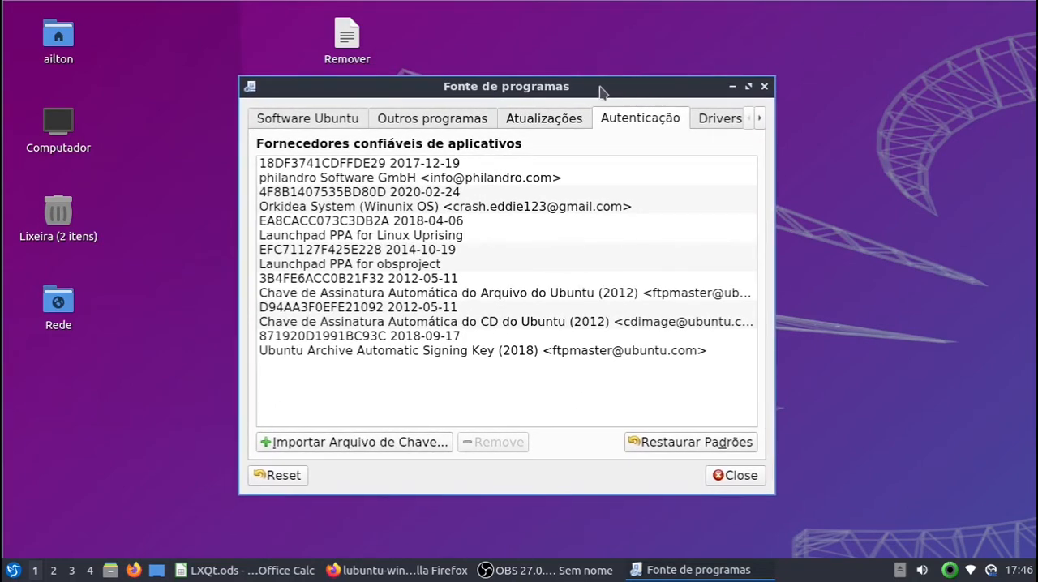
{"action": "left_click_drag", "start_coordinate": [595, 86], "coordinate": [602, 83]}
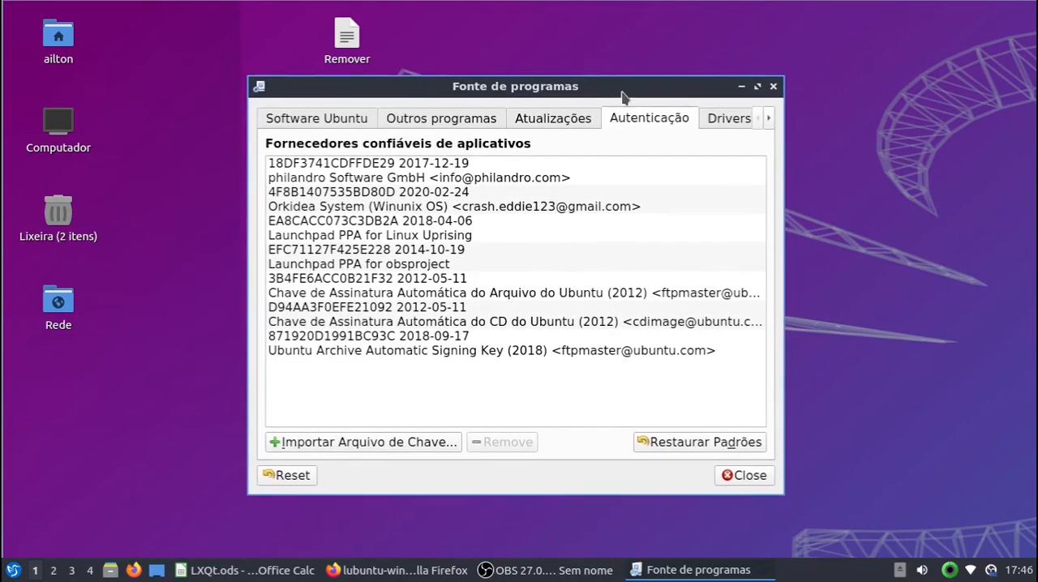
{"action": "left_click", "coordinate": [772, 86]}
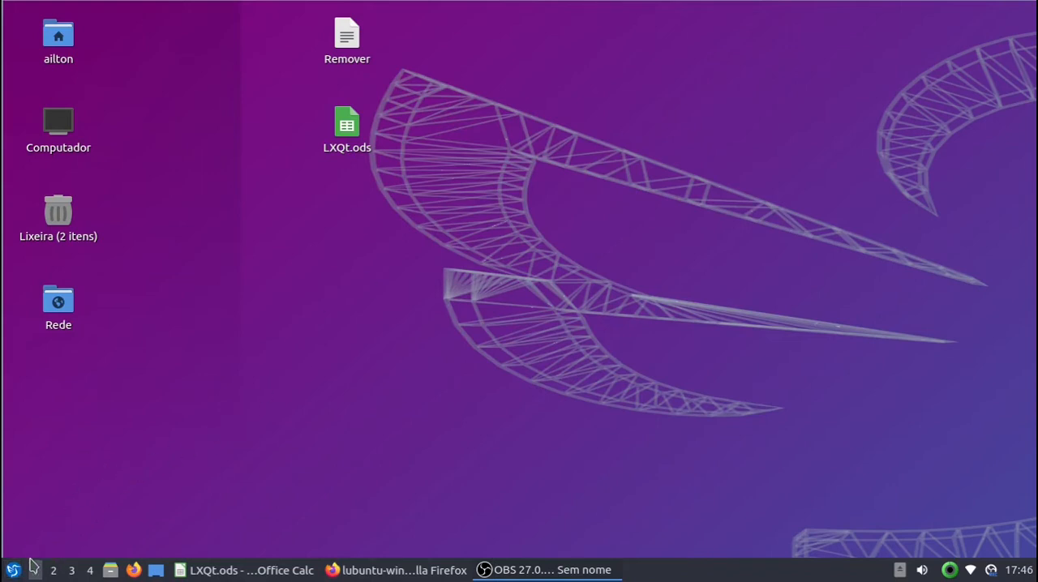
Step: Open the PCManFM-Qt file manager from the accessories, examine its translated interface and folder names, and close it
{"action": "left_click", "coordinate": [12, 570]}
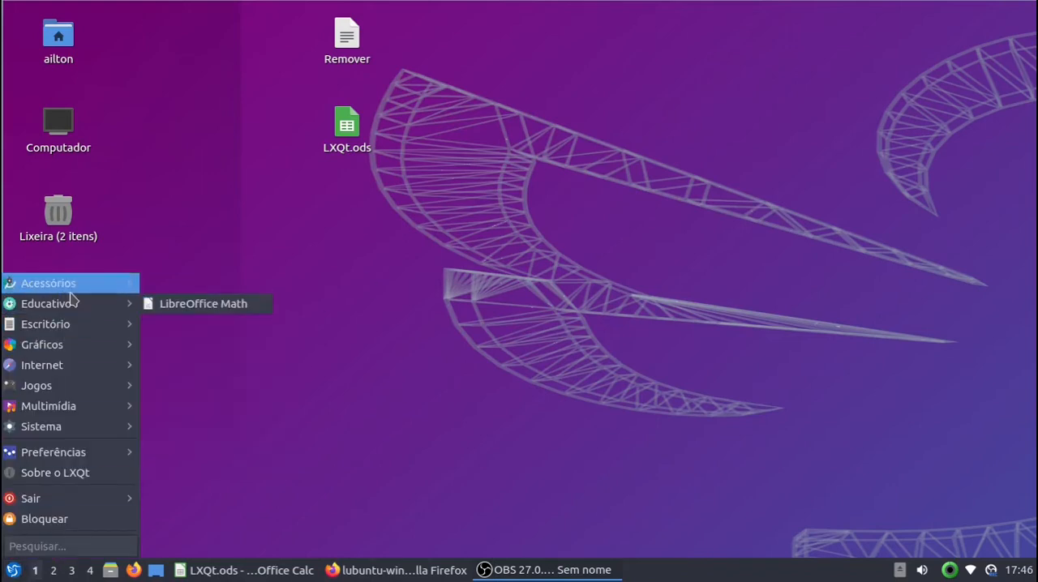
{"action": "mouse_move", "coordinate": [65, 284]}
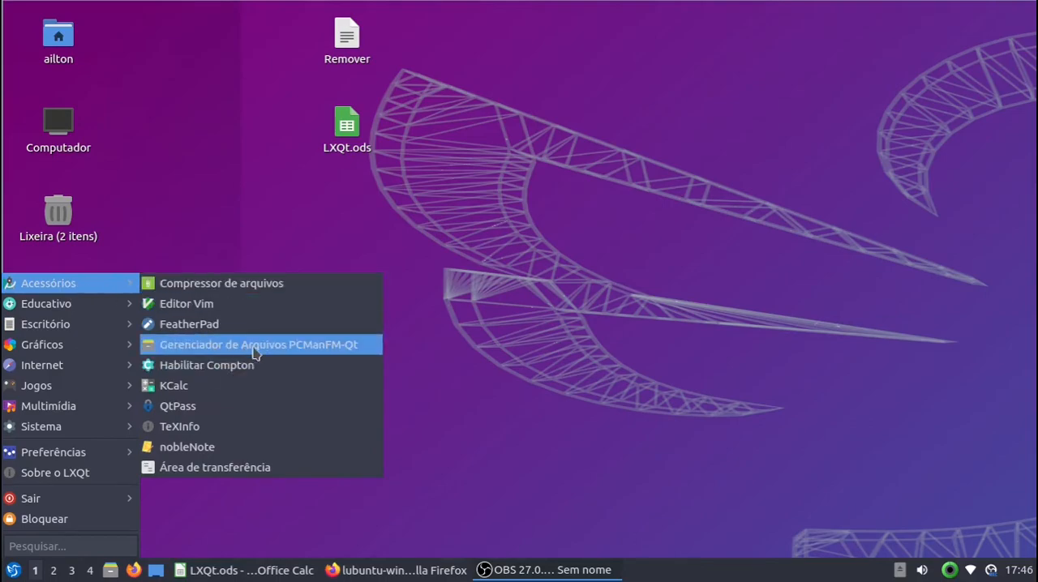
{"action": "left_click", "coordinate": [255, 350]}
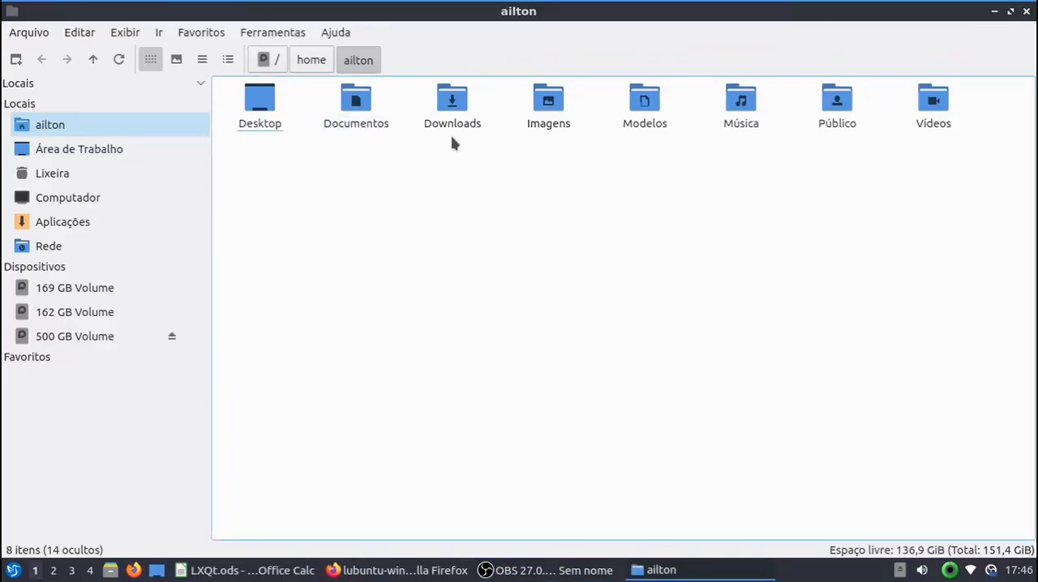
{"action": "left_click", "coordinate": [1028, 11]}
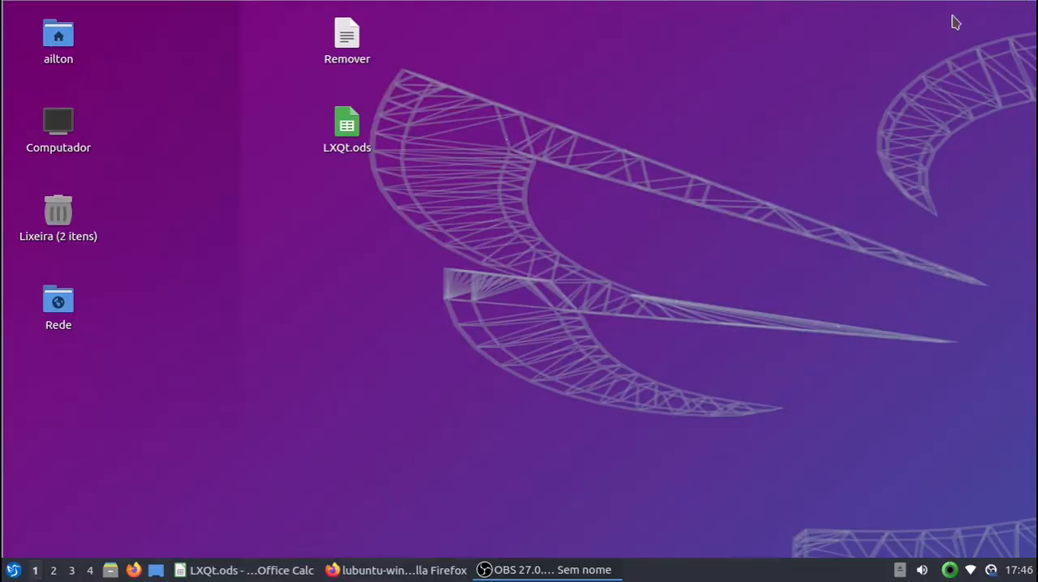
Step: Bring up the LXQt.ods spreadsheet and review the list of programs in the THEN column, from Qlipper down to File-roller
{"action": "left_click", "coordinate": [347, 125]}
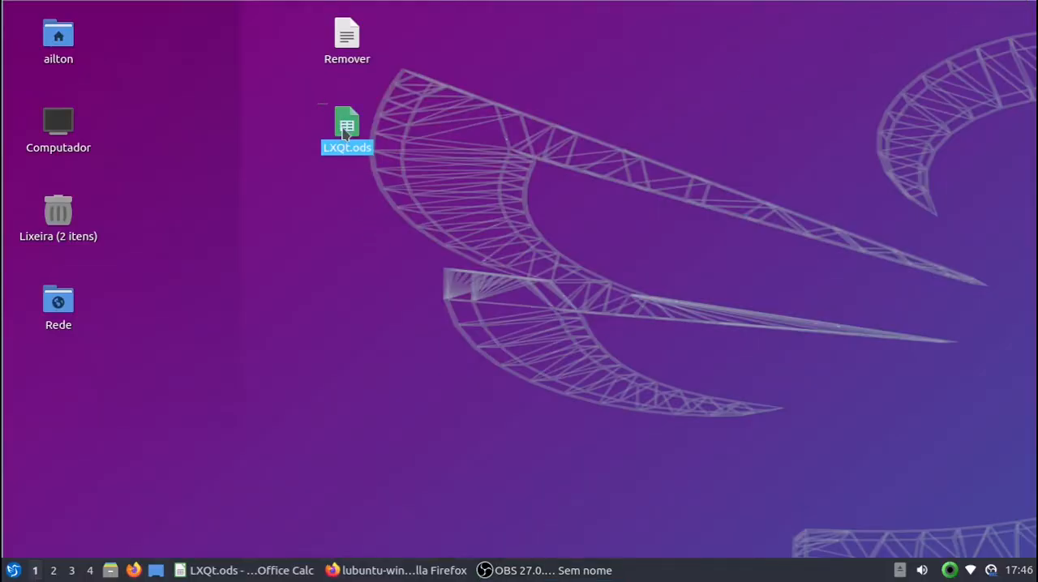
{"action": "left_click", "coordinate": [226, 574]}
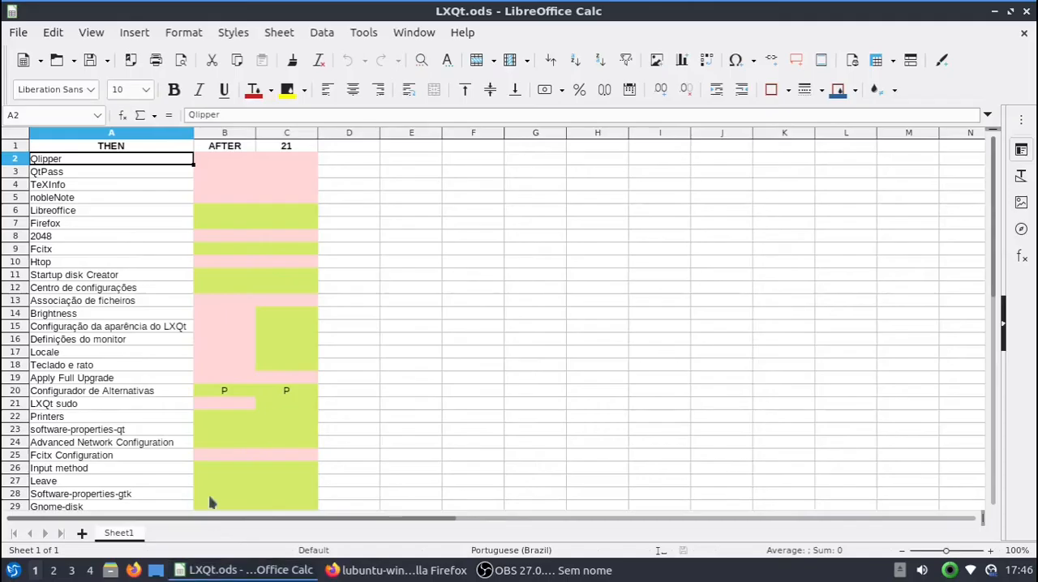
{"action": "left_click", "coordinate": [75, 171]}
{"action": "left_click", "coordinate": [77, 210]}
{"action": "left_click", "coordinate": [99, 301]}
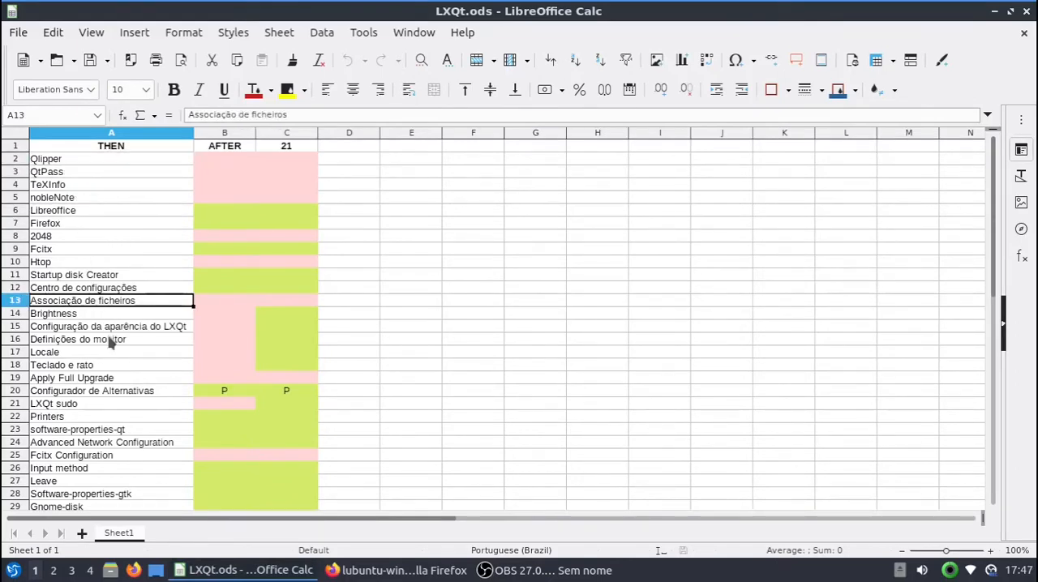
{"action": "left_click", "coordinate": [99, 392]}
{"action": "scroll", "coordinate": [97, 404], "scroll_direction": "down", "scroll_amount": 4}
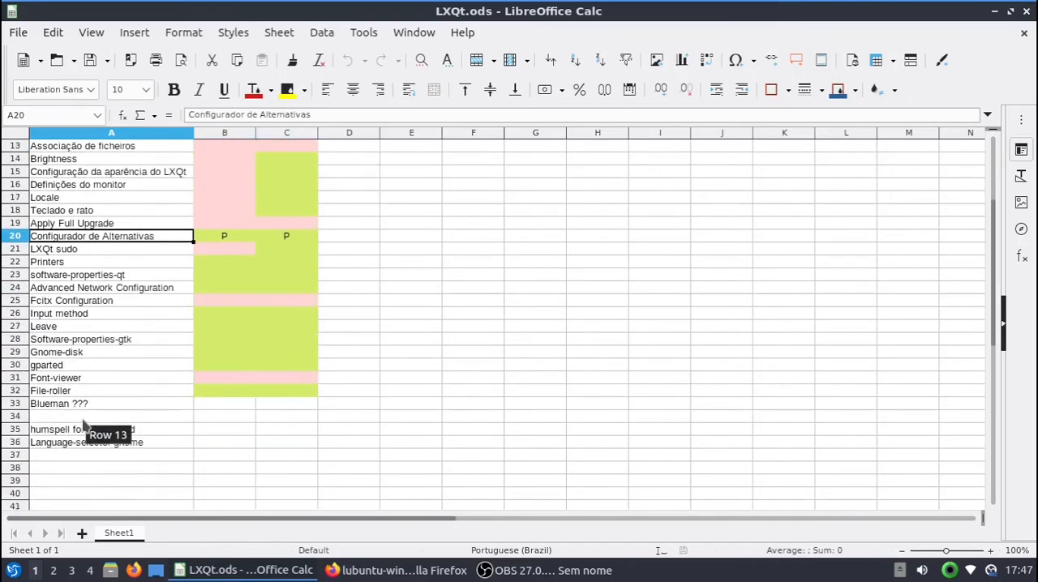
{"action": "left_click", "coordinate": [88, 396]}
{"action": "scroll", "coordinate": [91, 381], "scroll_direction": "up", "scroll_amount": 4}
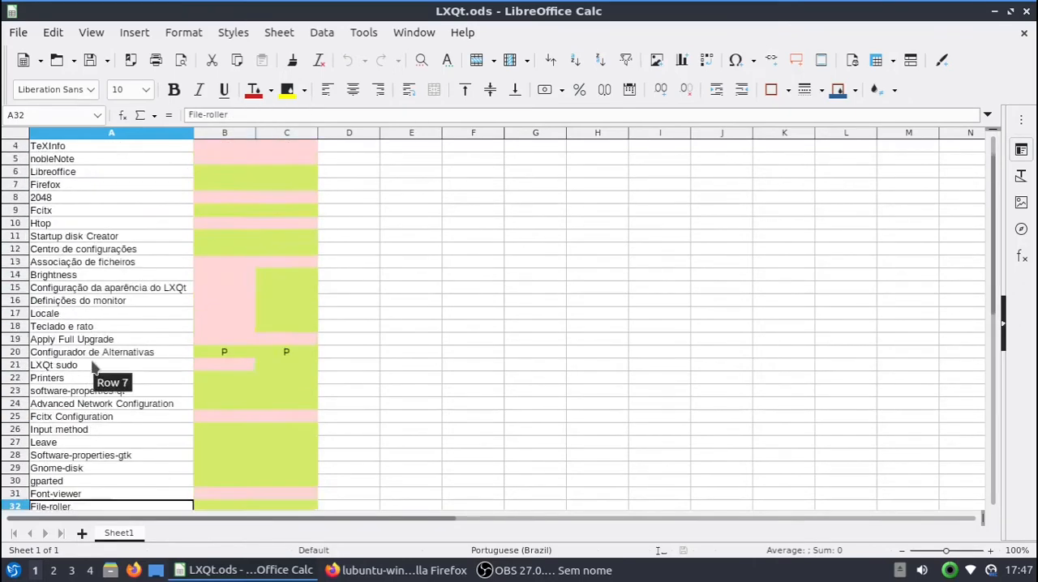
{"action": "left_click", "coordinate": [138, 142]}
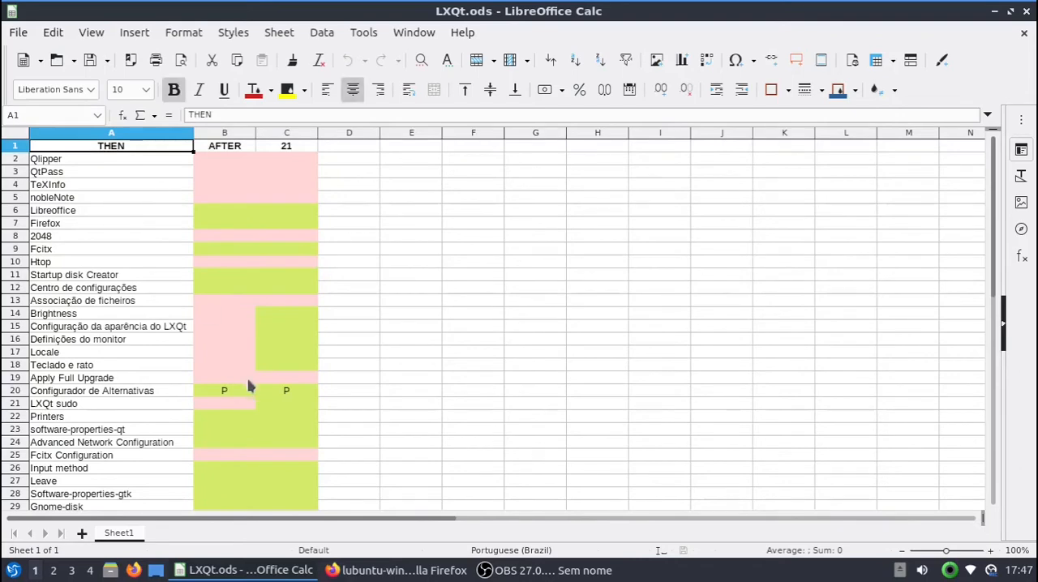
Step: Examine the AFTER column's colour marks for Libreoffice, Firefox, Fcitx, Startup disk Creator, the settings centre, Printers, software-properties-qt, network configuration and monitor settings
{"action": "left_click", "coordinate": [224, 135]}
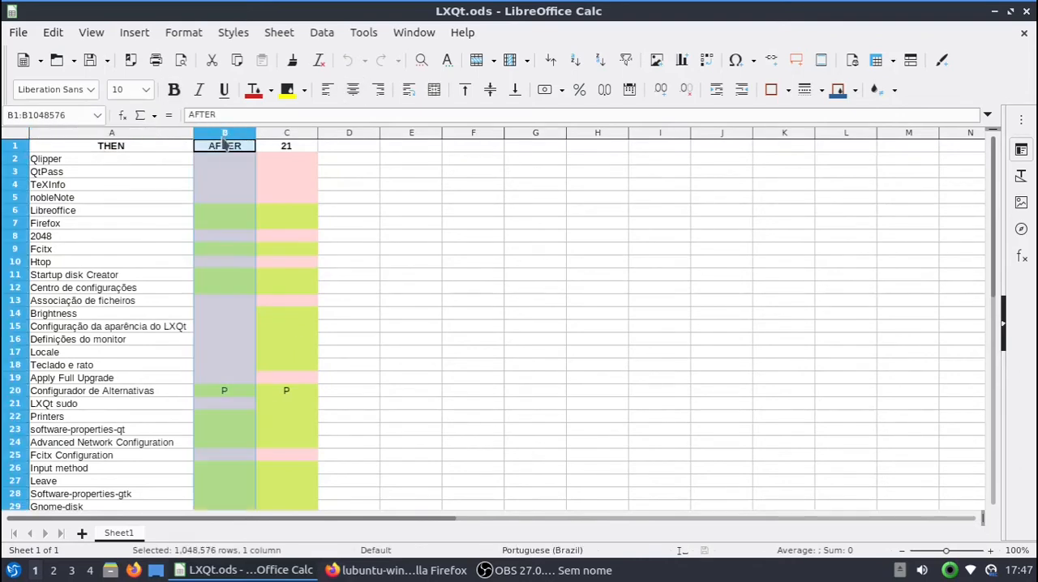
{"action": "left_click", "coordinate": [224, 190]}
{"action": "left_click", "coordinate": [217, 212]}
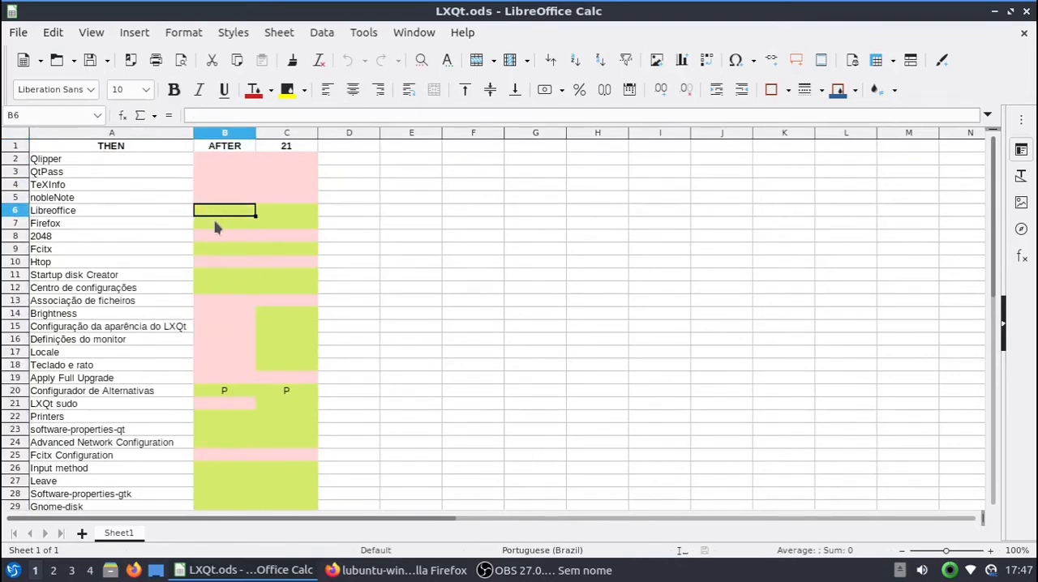
{"action": "left_click", "coordinate": [215, 226]}
{"action": "left_click", "coordinate": [216, 246]}
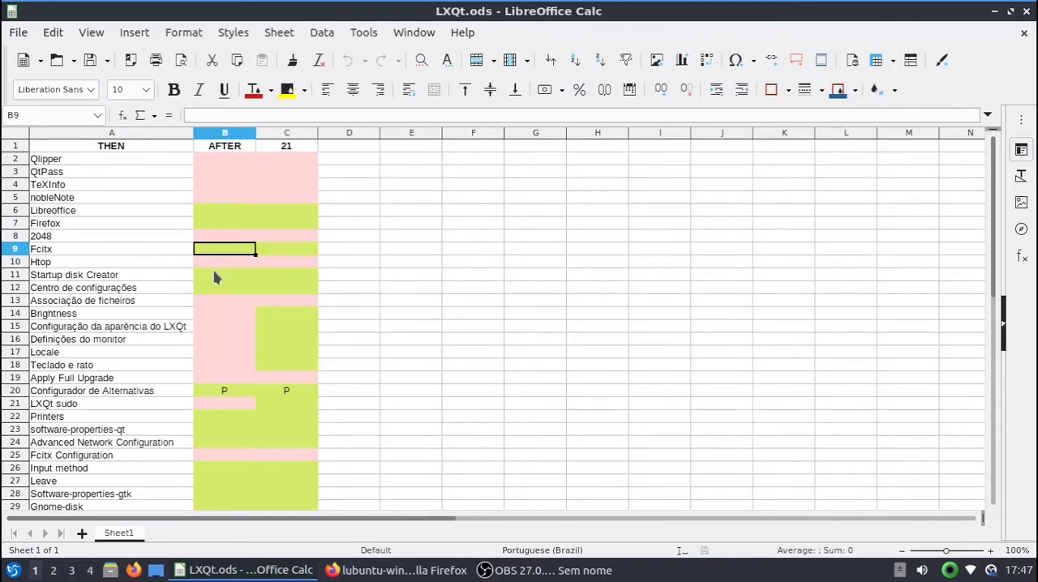
{"action": "left_click", "coordinate": [216, 278]}
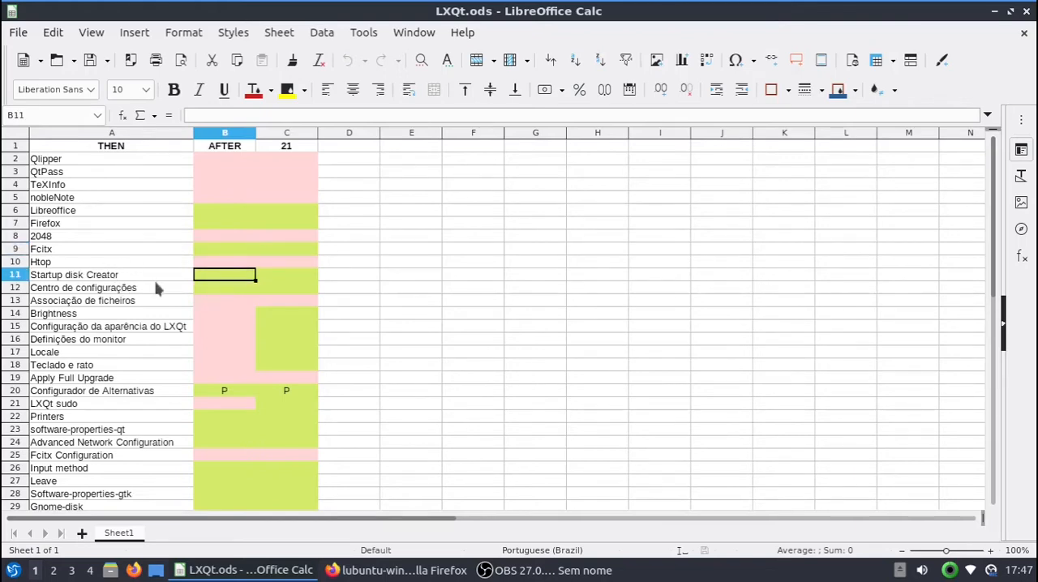
{"action": "left_click", "coordinate": [206, 289]}
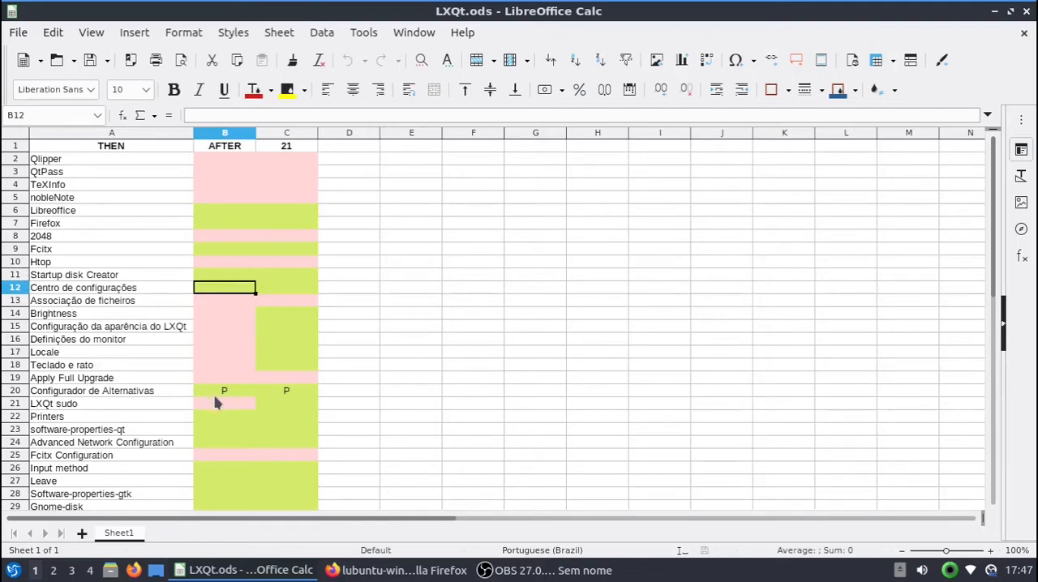
{"action": "left_click", "coordinate": [217, 421]}
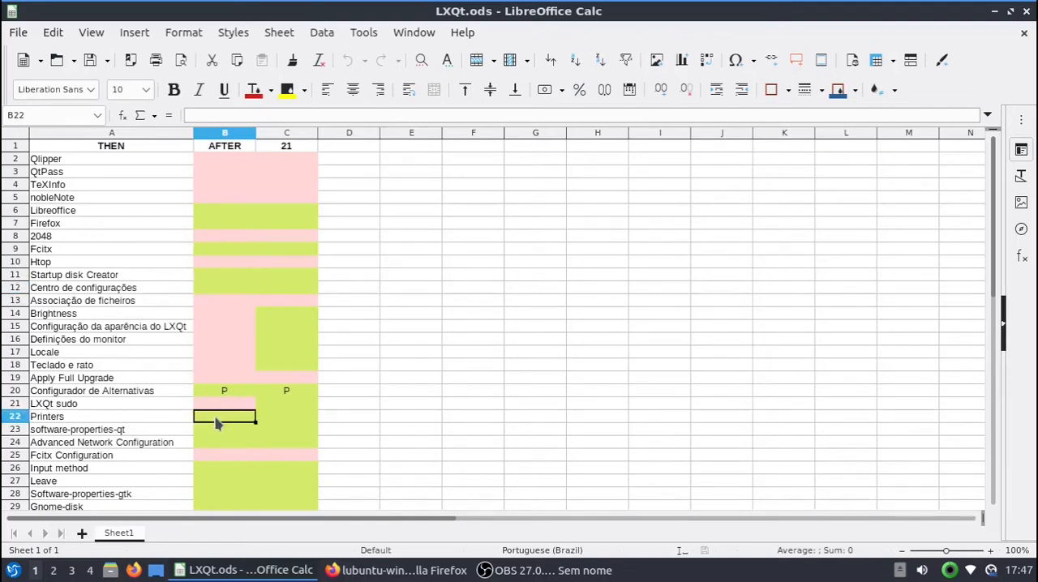
{"action": "left_click", "coordinate": [214, 434]}
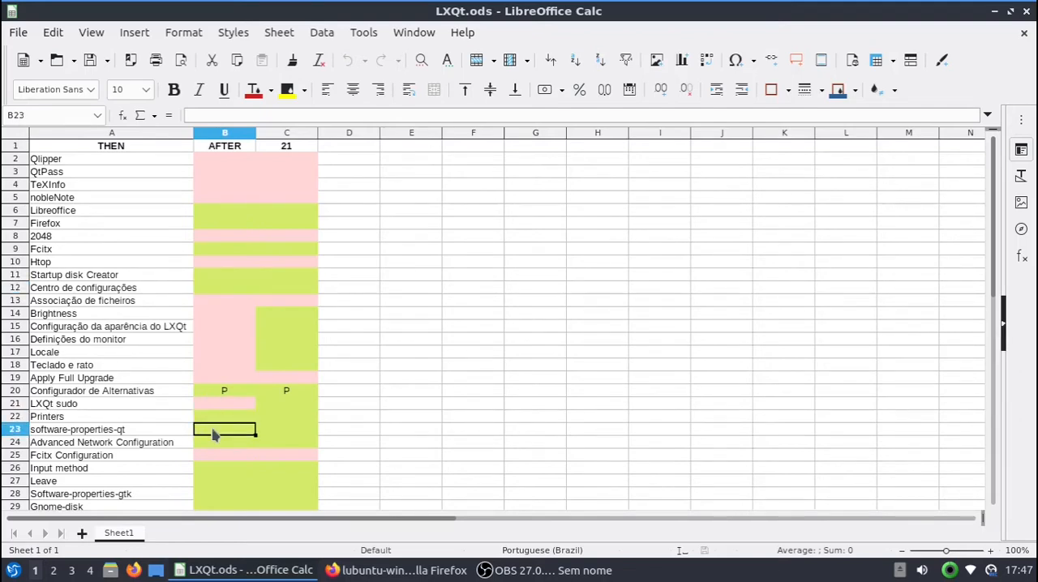
{"action": "left_click", "coordinate": [210, 446]}
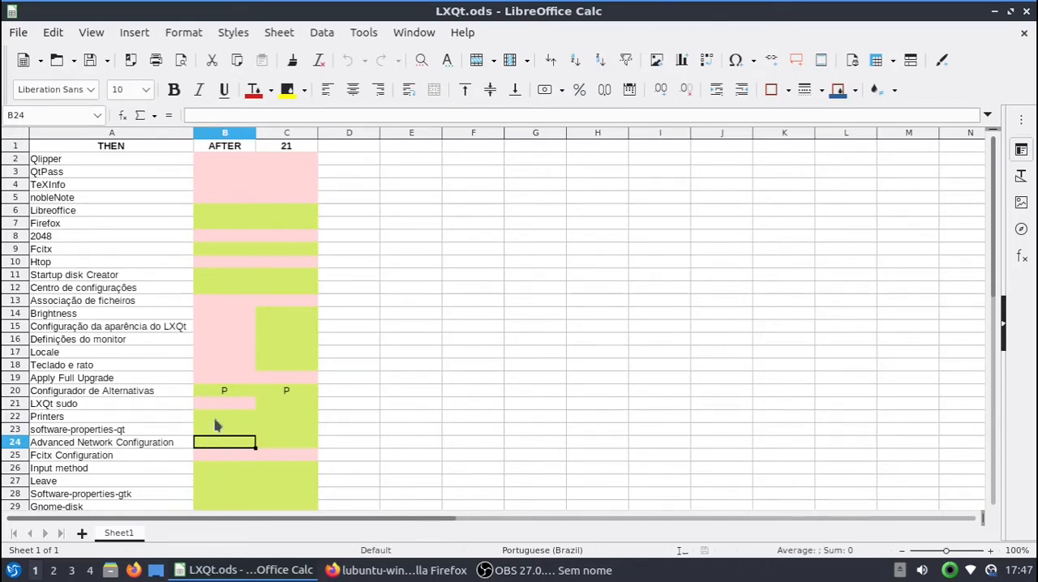
{"action": "left_click", "coordinate": [217, 340]}
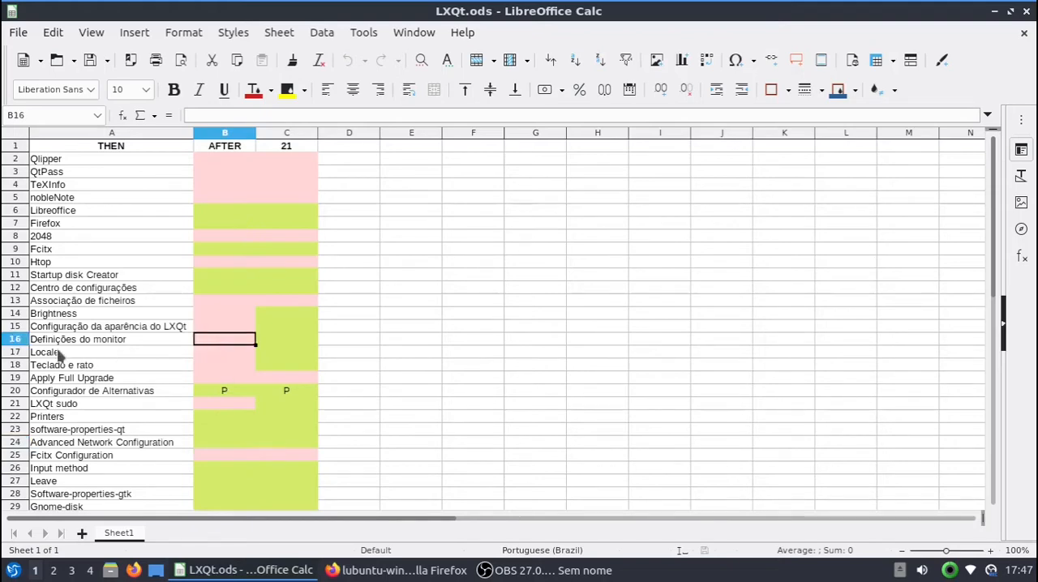
Step: Open the monitor settings from the LXQt settings, examine the Set position section for translation, and close the dialog
{"action": "left_click", "coordinate": [13, 570]}
{"action": "mouse_move", "coordinate": [85, 453]}
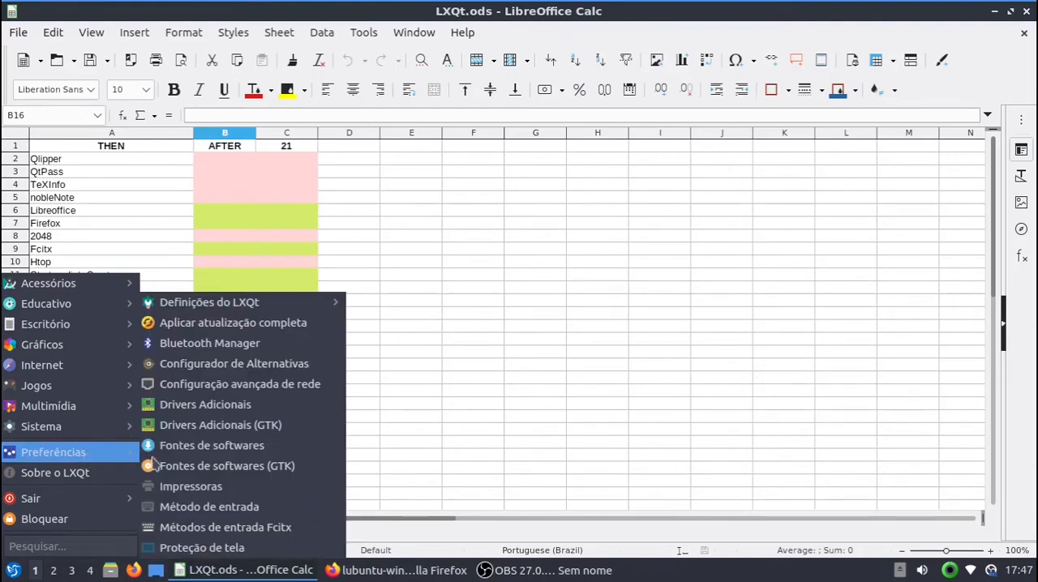
{"action": "mouse_move", "coordinate": [270, 302]}
{"action": "left_click", "coordinate": [418, 403]}
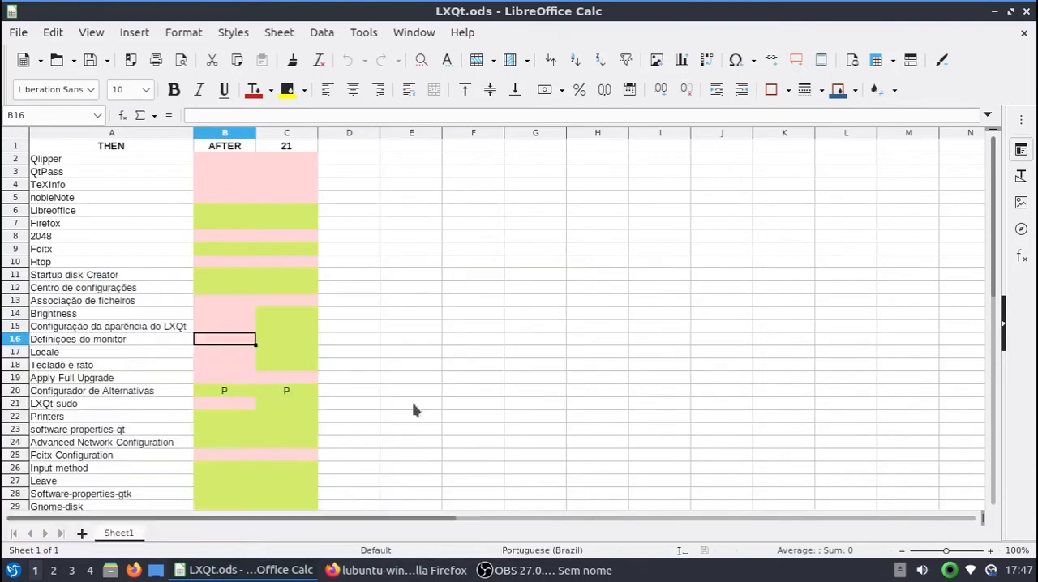
{"action": "left_click_drag", "start_coordinate": [500, 202], "coordinate": [521, 209]}
{"action": "left_click", "coordinate": [396, 248]}
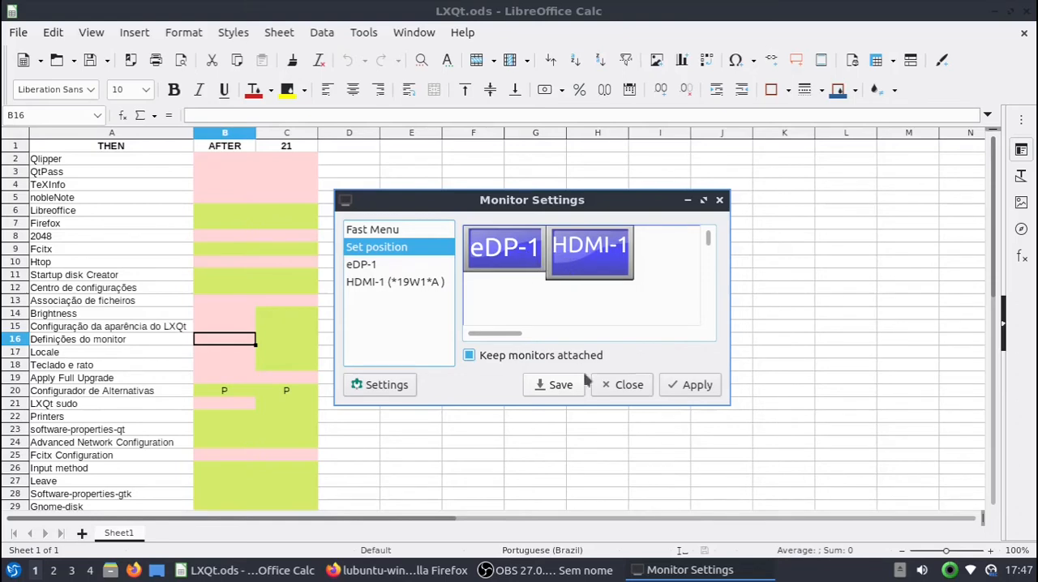
{"action": "left_click", "coordinate": [626, 386]}
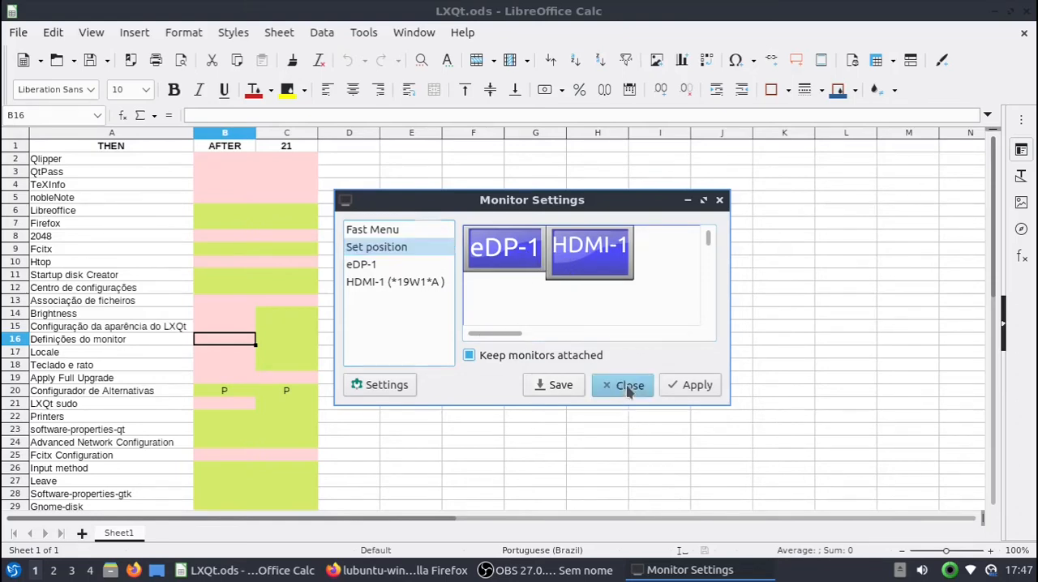
Step: Recheck the green entries of the AFTER column in LXQt.ods, from Libreoffice down to gparted
{"action": "left_click", "coordinate": [216, 214]}
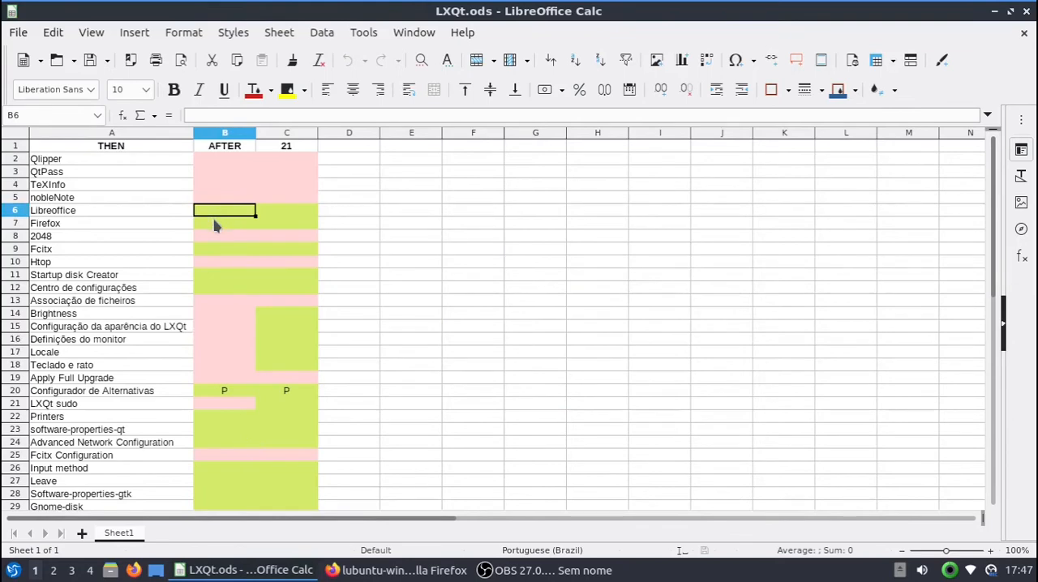
{"action": "left_click", "coordinate": [215, 226]}
{"action": "left_click", "coordinate": [217, 253]}
{"action": "left_click", "coordinate": [216, 278]}
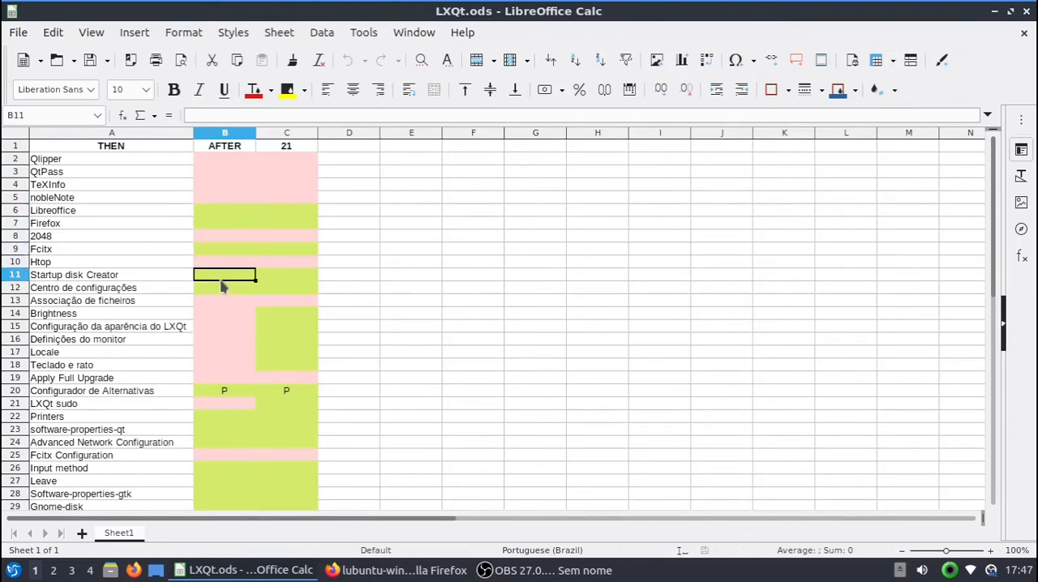
{"action": "left_click", "coordinate": [219, 285]}
{"action": "scroll", "coordinate": [136, 366], "scroll_direction": "down", "scroll_amount": 2}
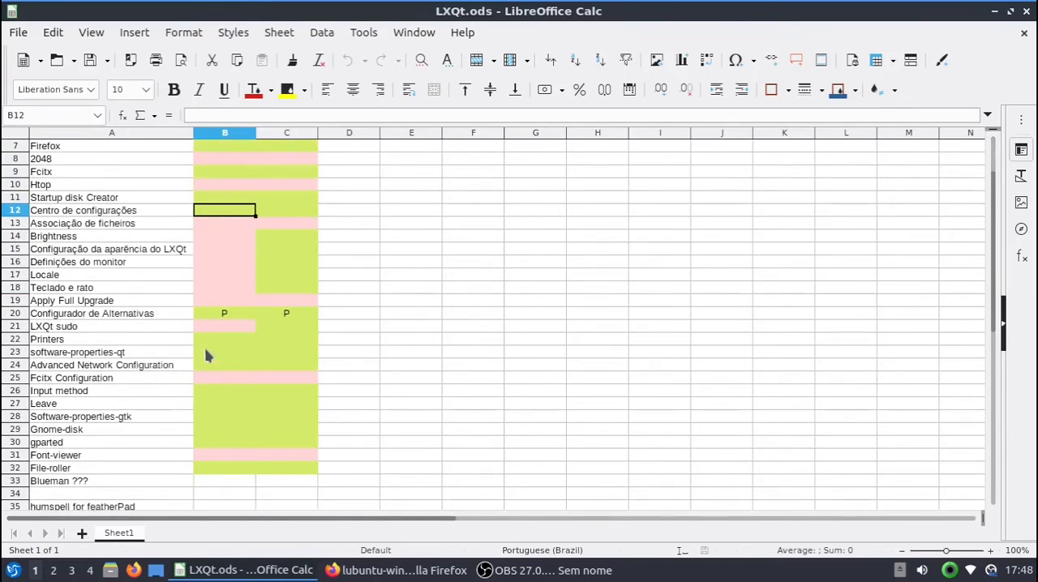
{"action": "left_click", "coordinate": [211, 318]}
{"action": "left_click", "coordinate": [216, 339]}
{"action": "left_click", "coordinate": [216, 317]}
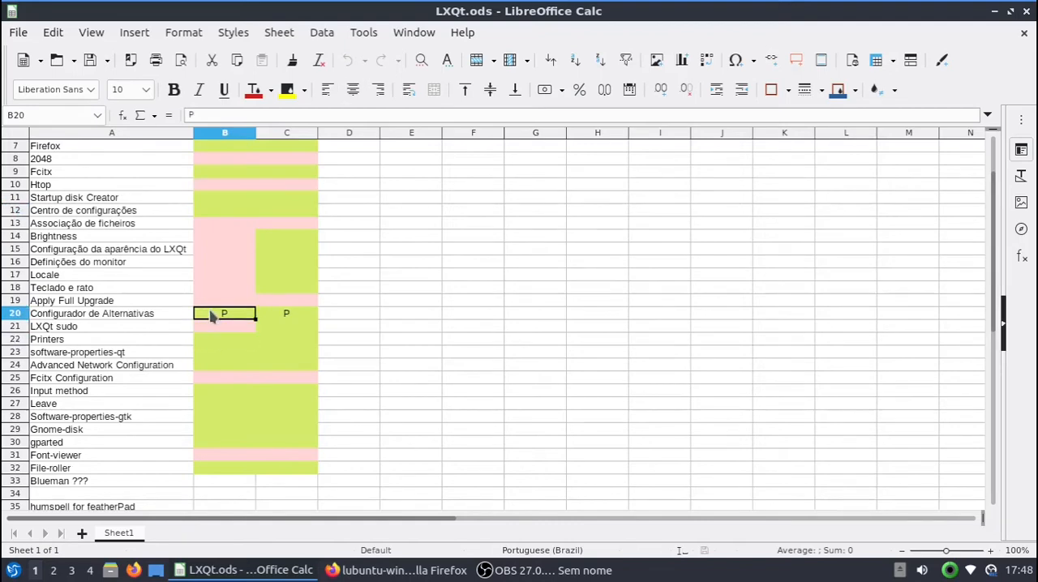
{"action": "left_click", "coordinate": [219, 355]}
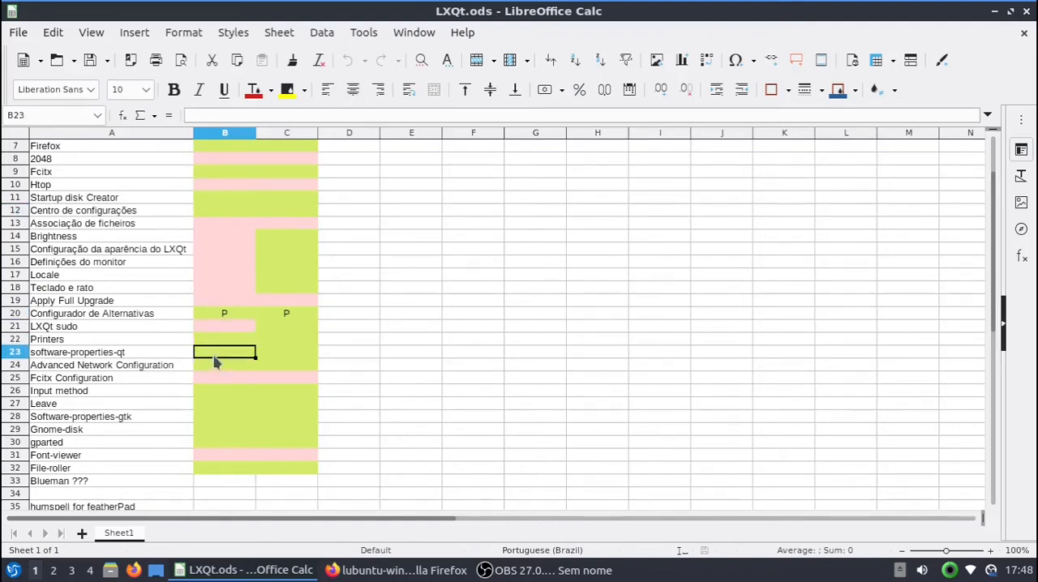
{"action": "left_click", "coordinate": [215, 369]}
{"action": "left_click", "coordinate": [215, 392]}
{"action": "left_click", "coordinate": [216, 442]}
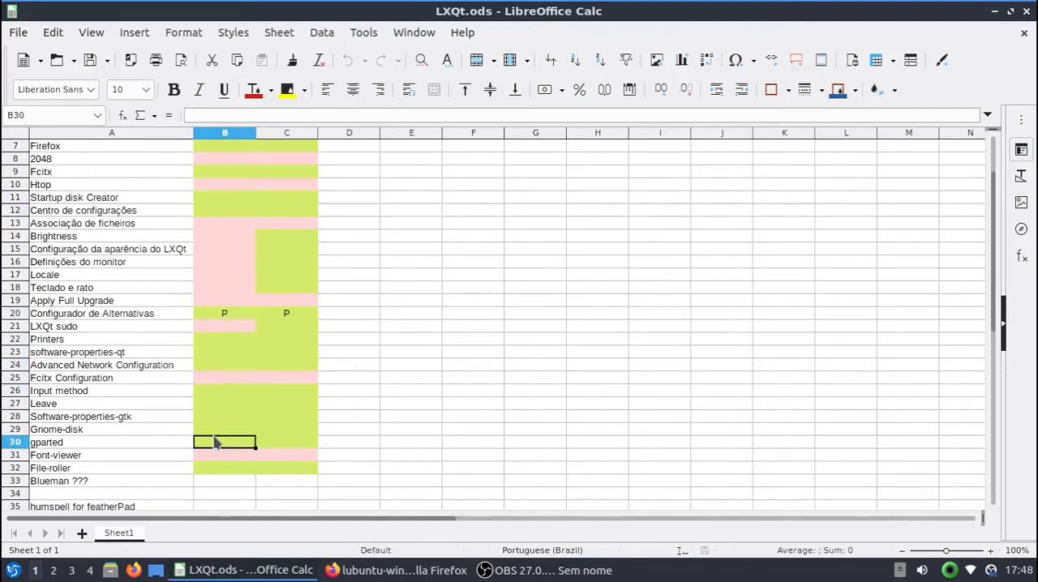
{"action": "scroll", "coordinate": [300, 228], "scroll_direction": "up", "scroll_amount": 2}
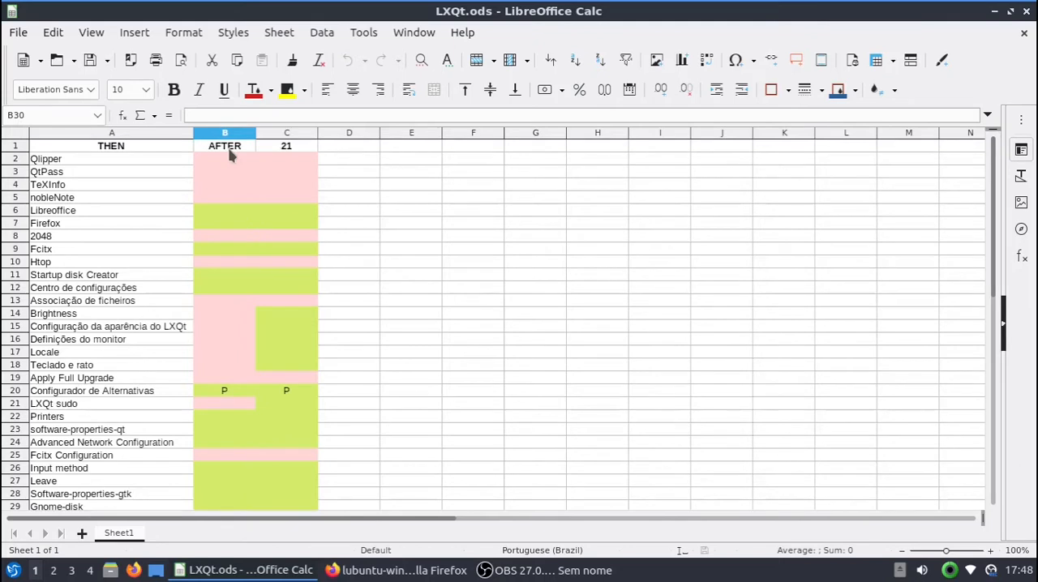
Step: Review the 21 column's marks for Brightness, LXQt appearance, monitor, Locale and keyboard and mouse settings, and close the spreadsheet
{"action": "left_click", "coordinate": [276, 146]}
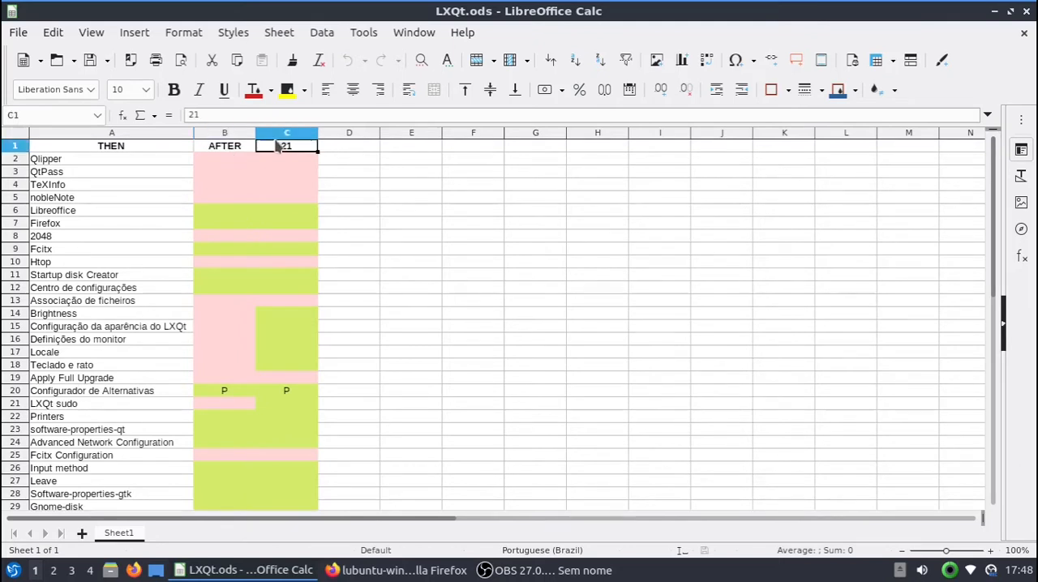
{"action": "left_click", "coordinate": [283, 311]}
{"action": "left_click", "coordinate": [285, 330]}
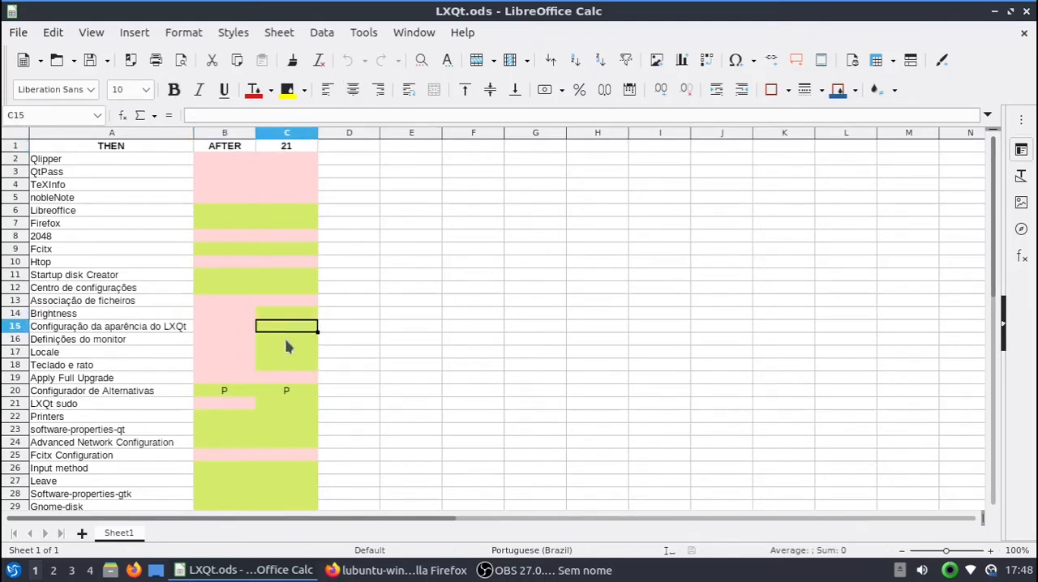
{"action": "left_click", "coordinate": [284, 338]}
{"action": "left_click", "coordinate": [287, 352]}
{"action": "left_click", "coordinate": [288, 366]}
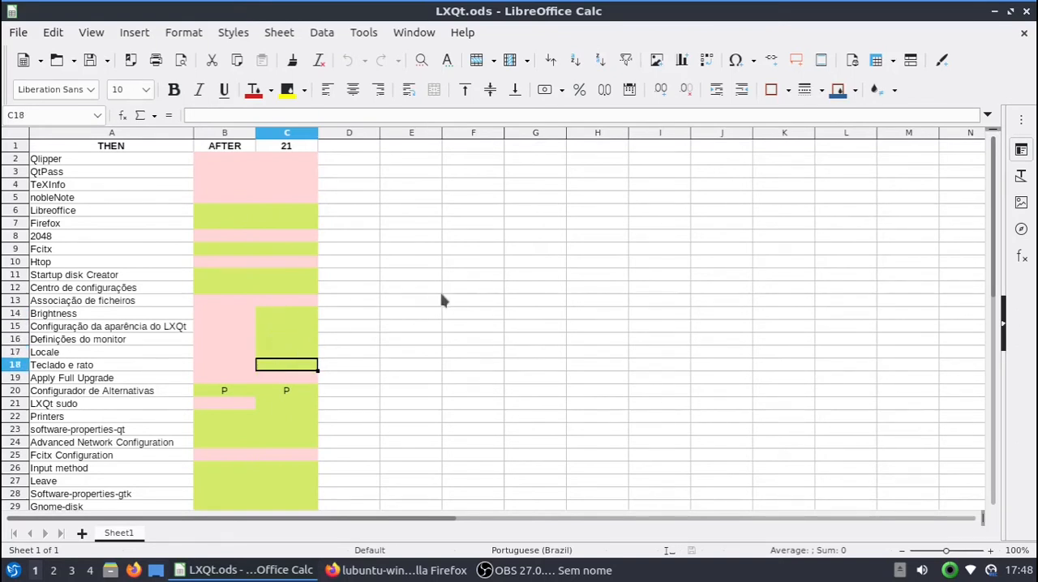
{"action": "left_click", "coordinate": [1024, 13]}
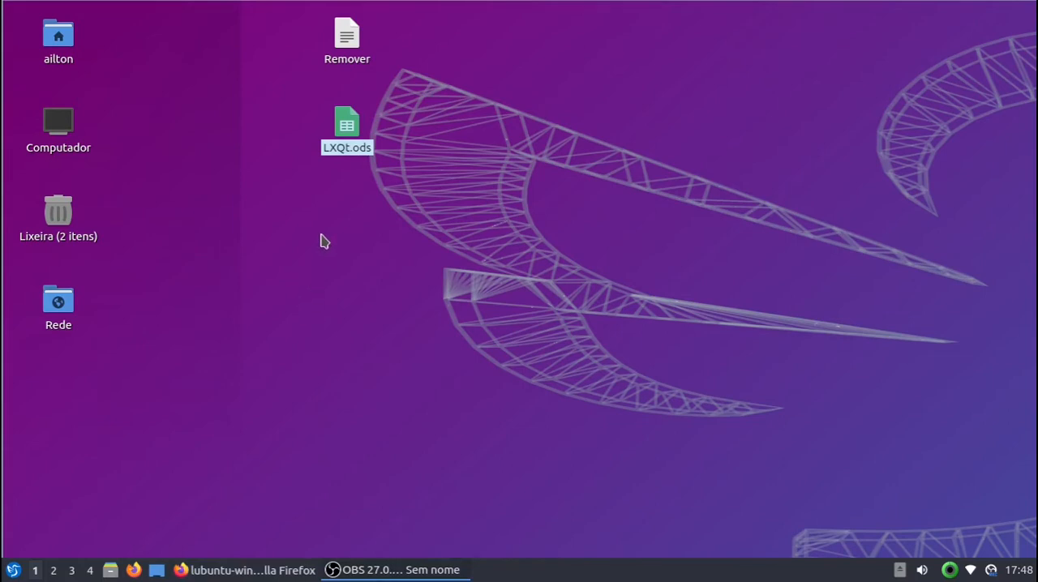
Step: Examine the translated entries in the Preferências, Definições do LXQt and Sistema application submenus, and close the menu
{"action": "left_click", "coordinate": [11, 572]}
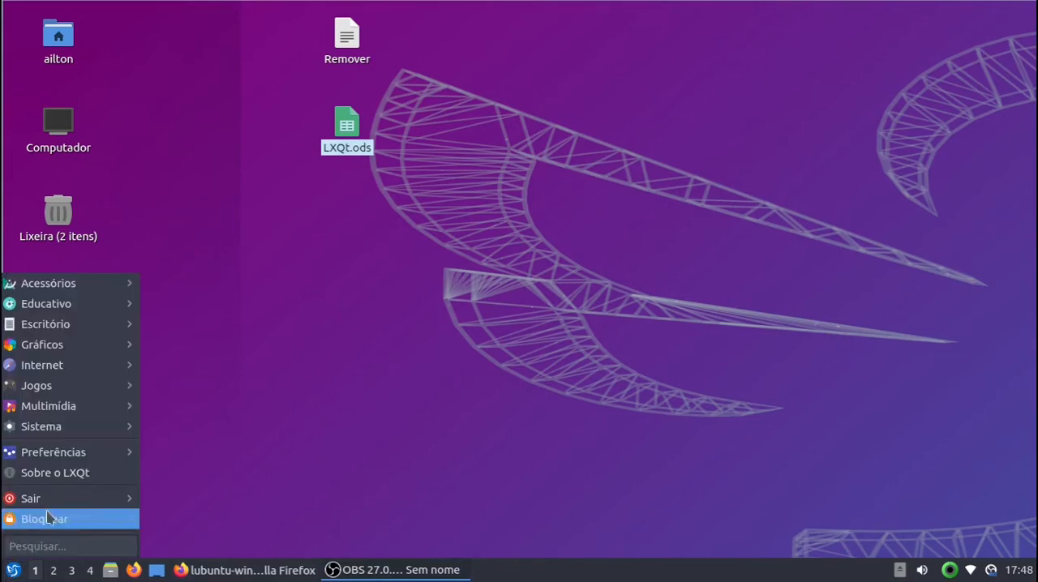
{"action": "mouse_move", "coordinate": [88, 292]}
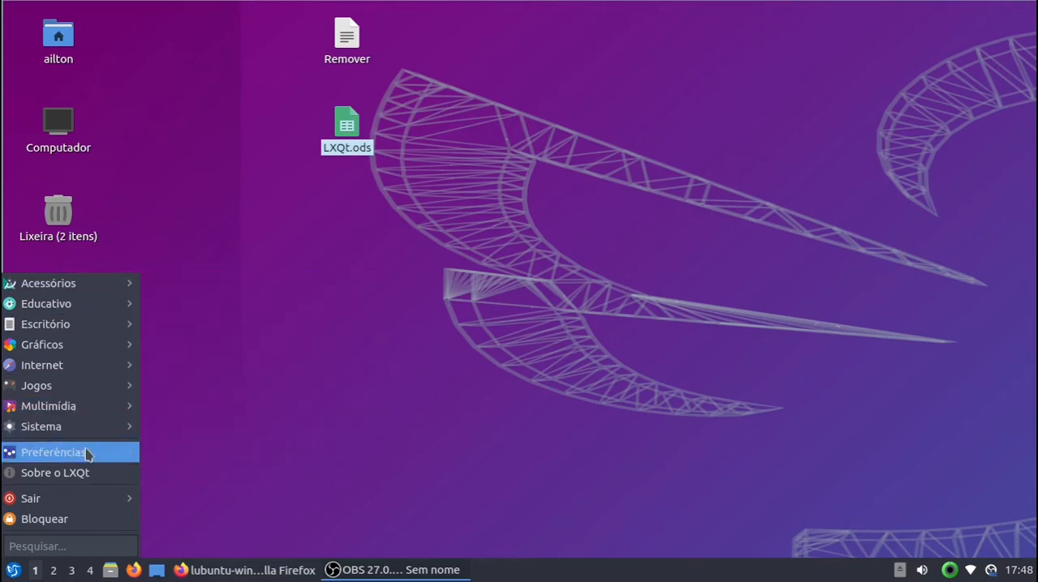
{"action": "mouse_move", "coordinate": [86, 453]}
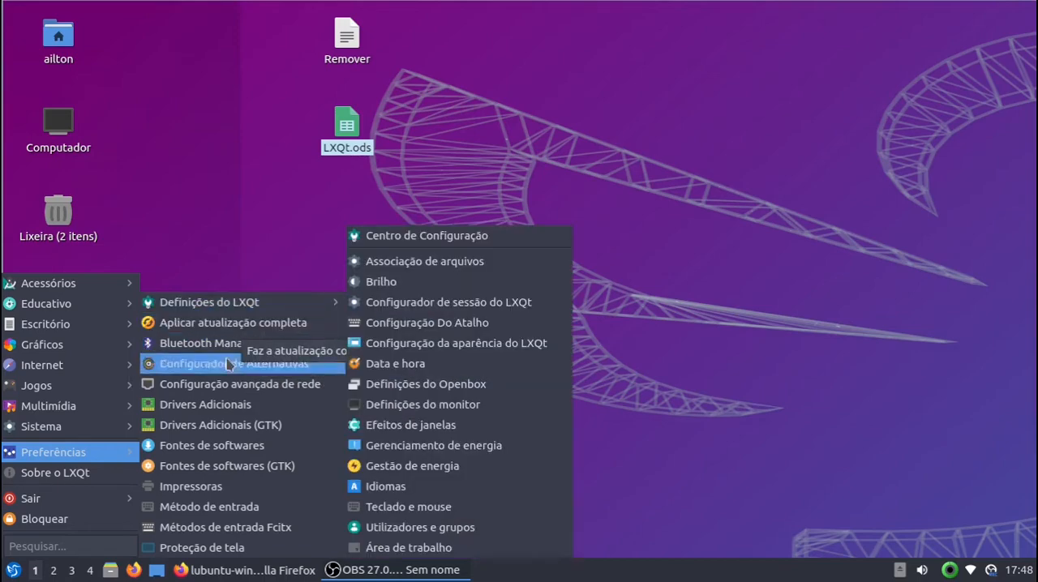
{"action": "mouse_move", "coordinate": [259, 301]}
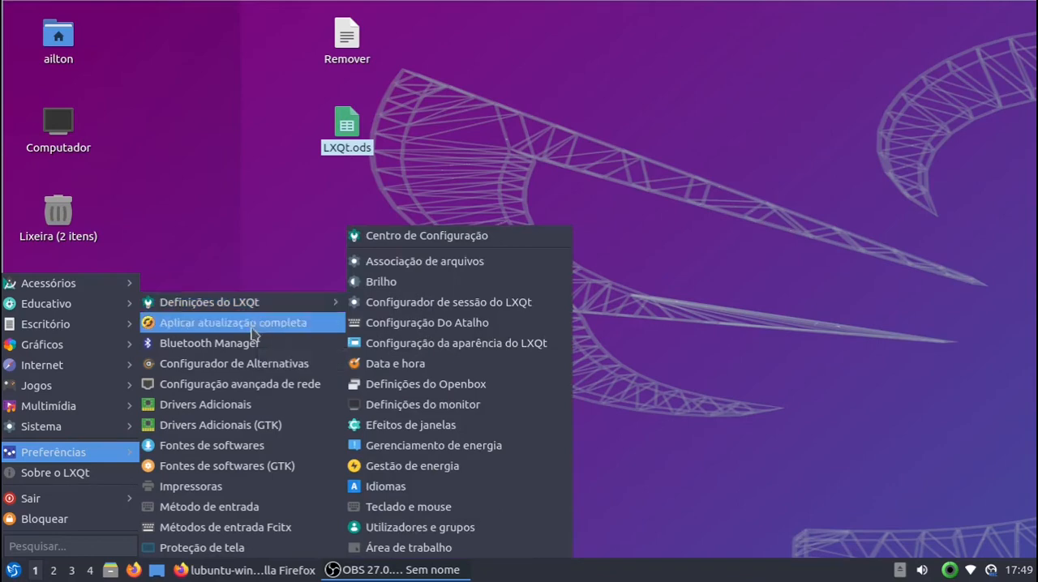
{"action": "mouse_move", "coordinate": [106, 418]}
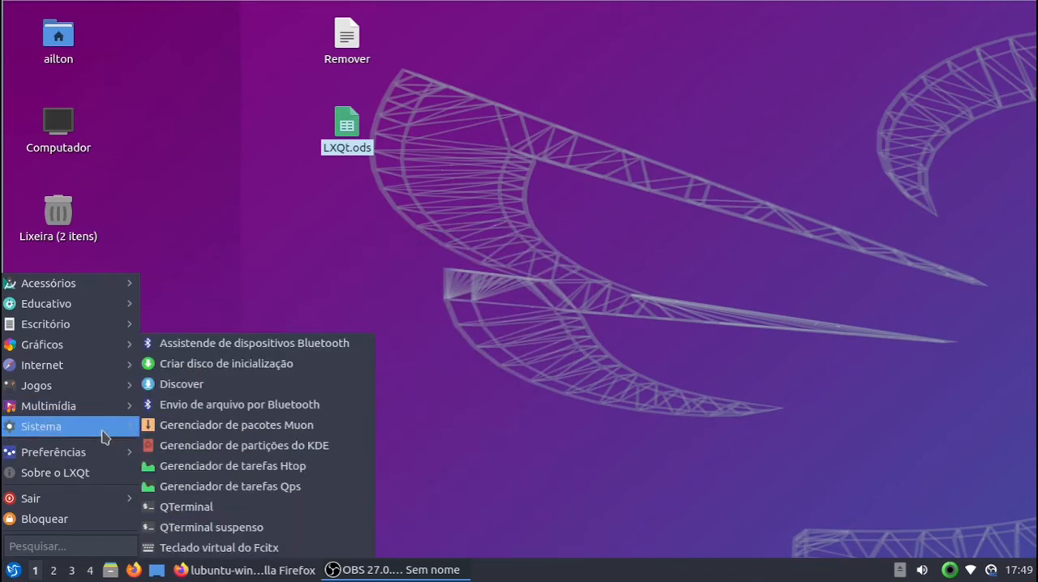
{"action": "mouse_move", "coordinate": [93, 434]}
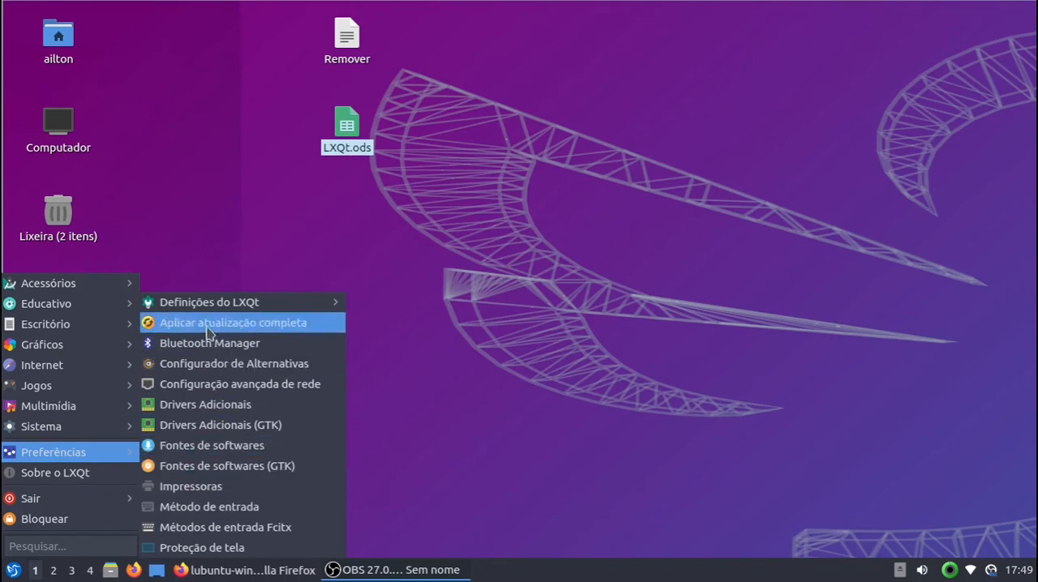
{"action": "mouse_move", "coordinate": [276, 301]}
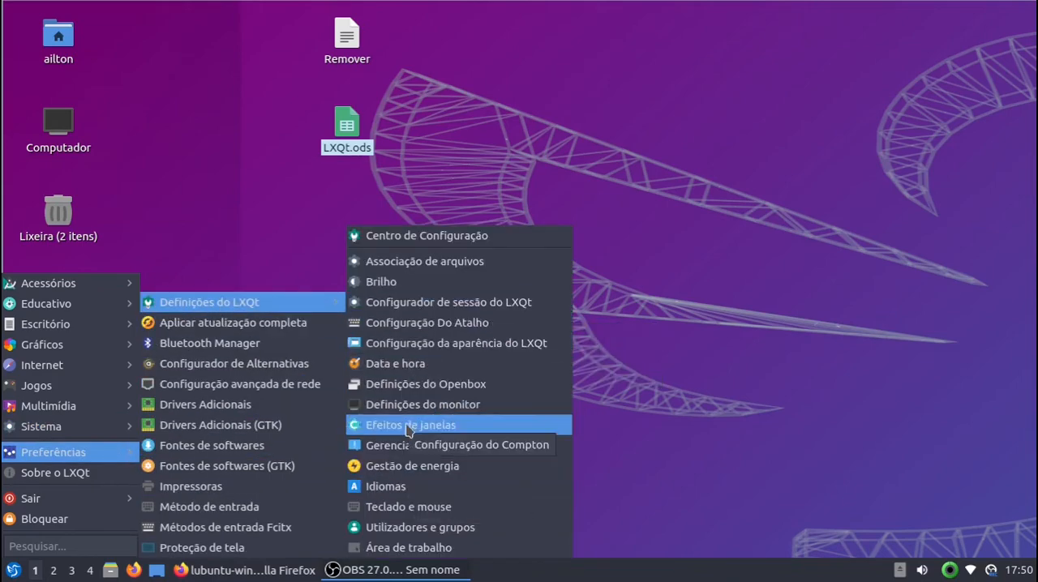
{"action": "left_click", "coordinate": [211, 154]}
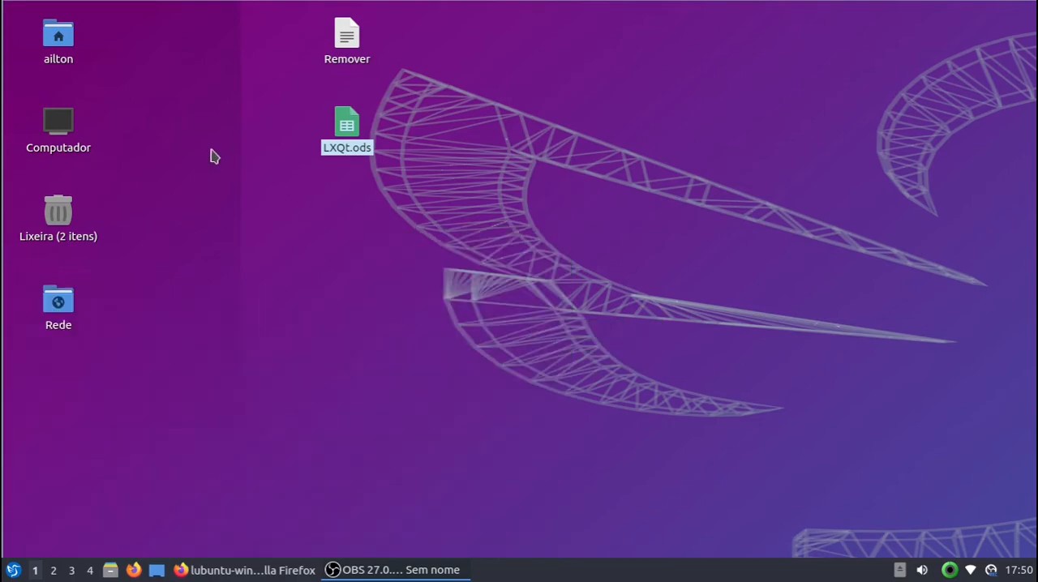
Step: Open the /usr/share/applications folder from Computador in the file manager and look through its launchers
{"action": "double_click", "coordinate": [58, 122]}
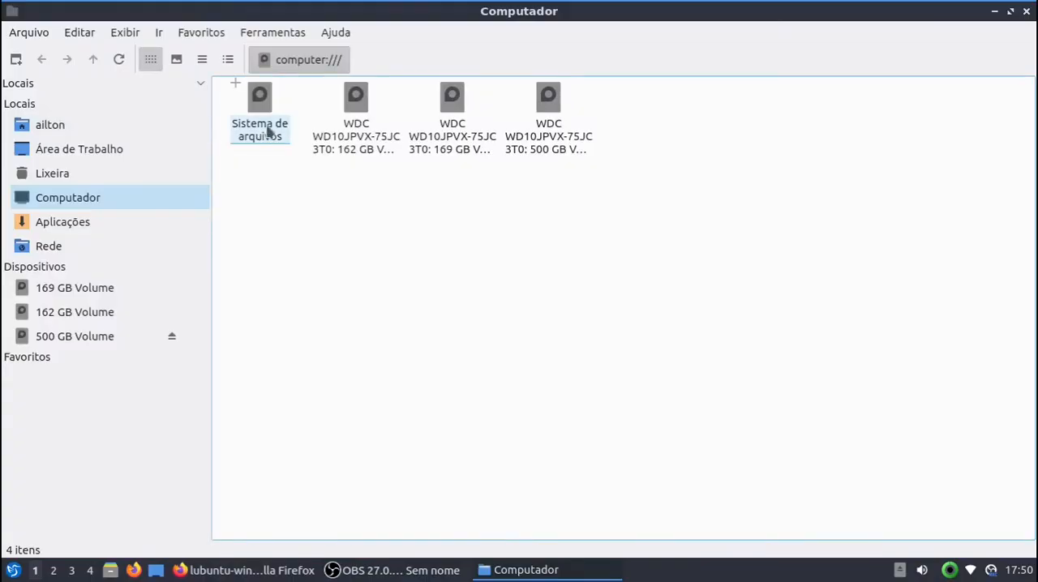
{"action": "double_click", "coordinate": [259, 117]}
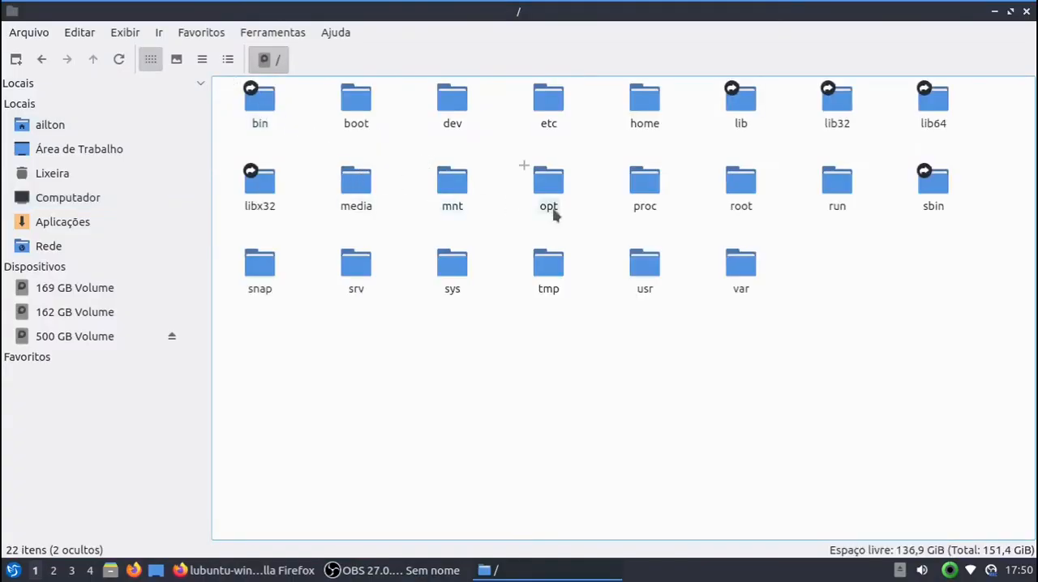
{"action": "left_click", "coordinate": [652, 269]}
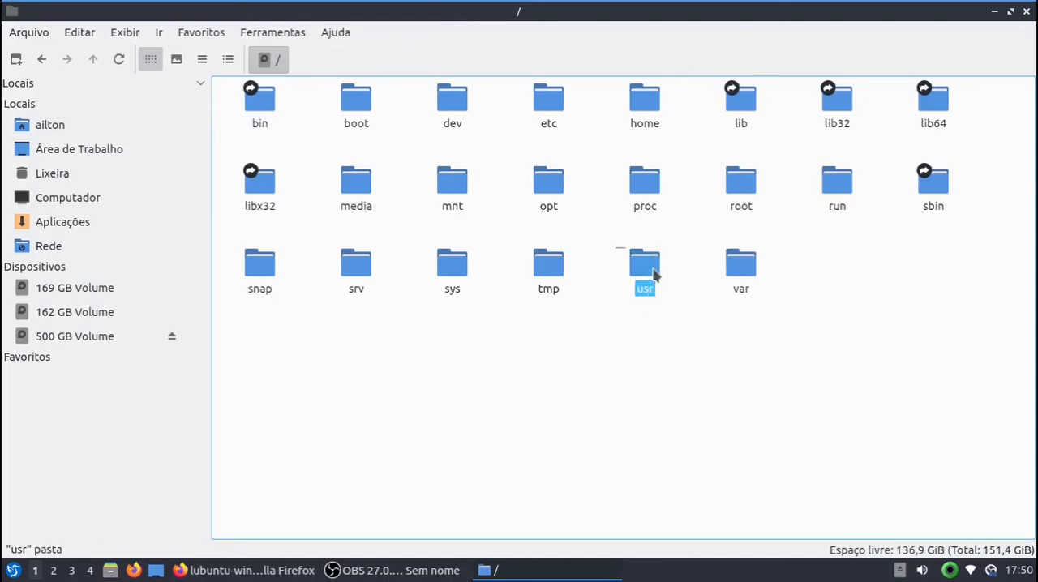
{"action": "double_click", "coordinate": [654, 274]}
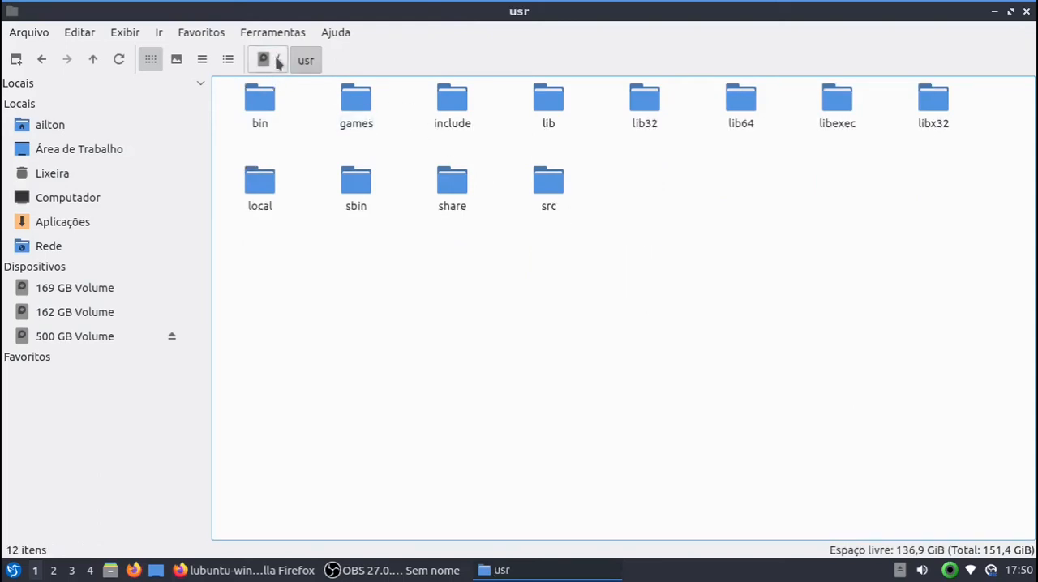
{"action": "double_click", "coordinate": [448, 192]}
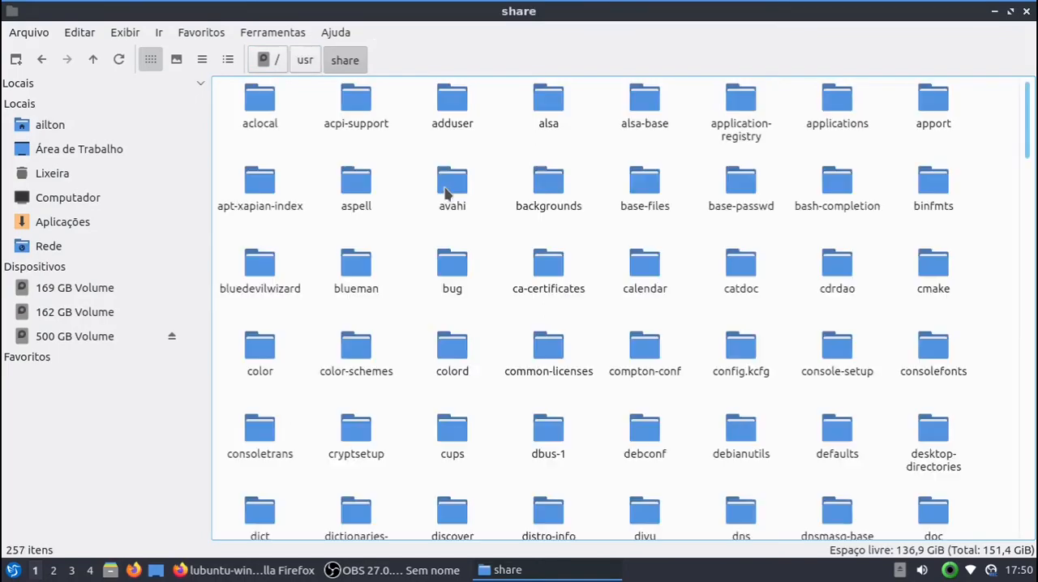
{"action": "double_click", "coordinate": [851, 112]}
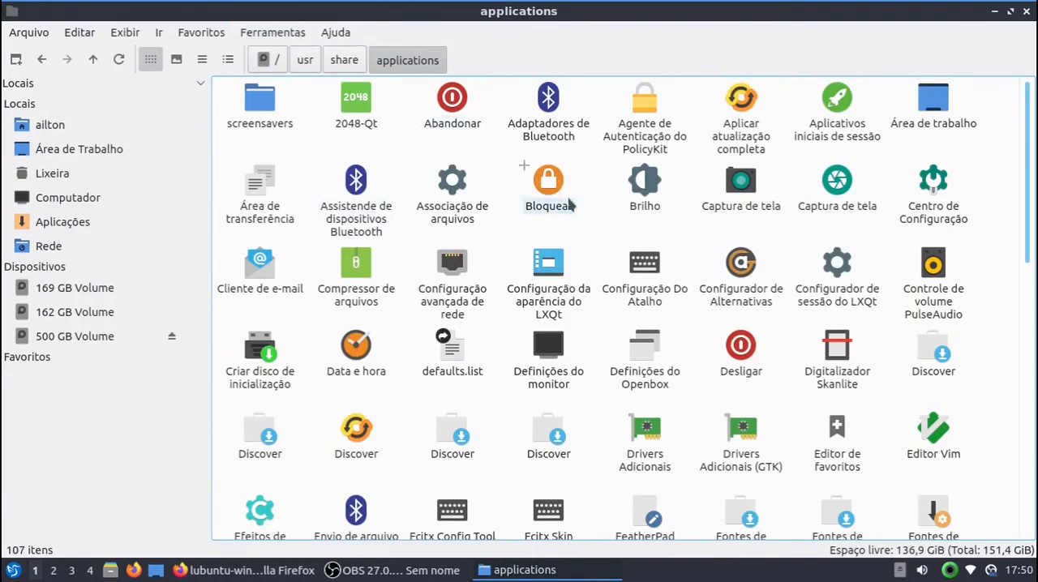
{"action": "scroll", "coordinate": [584, 212], "scroll_direction": "down", "scroll_amount": 10}
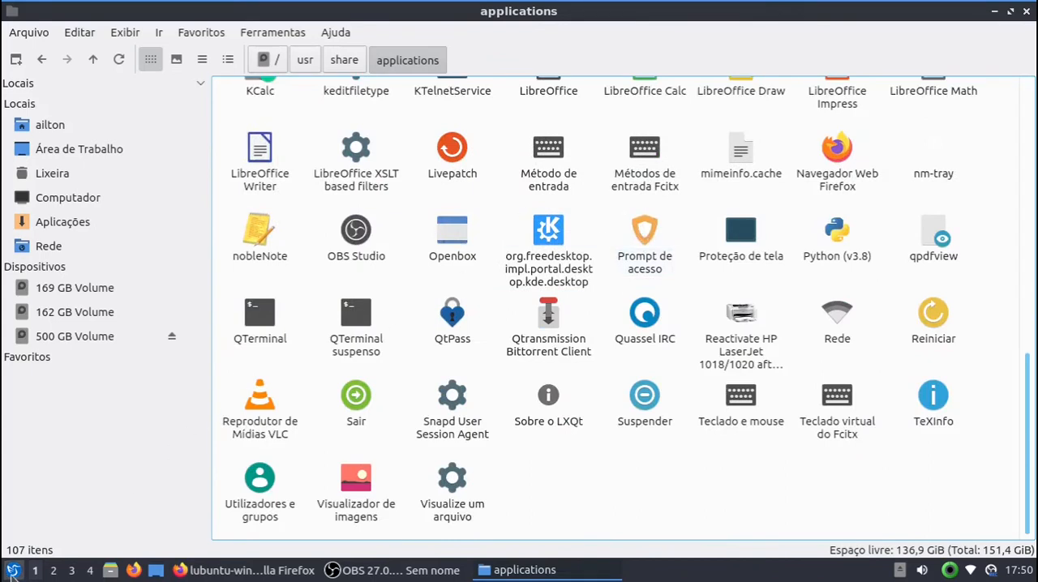
Step: Check the Idiomas entry in the LXQt settings submenu and select the matching Idiomas launcher in the applications folder
{"action": "left_click", "coordinate": [12, 572]}
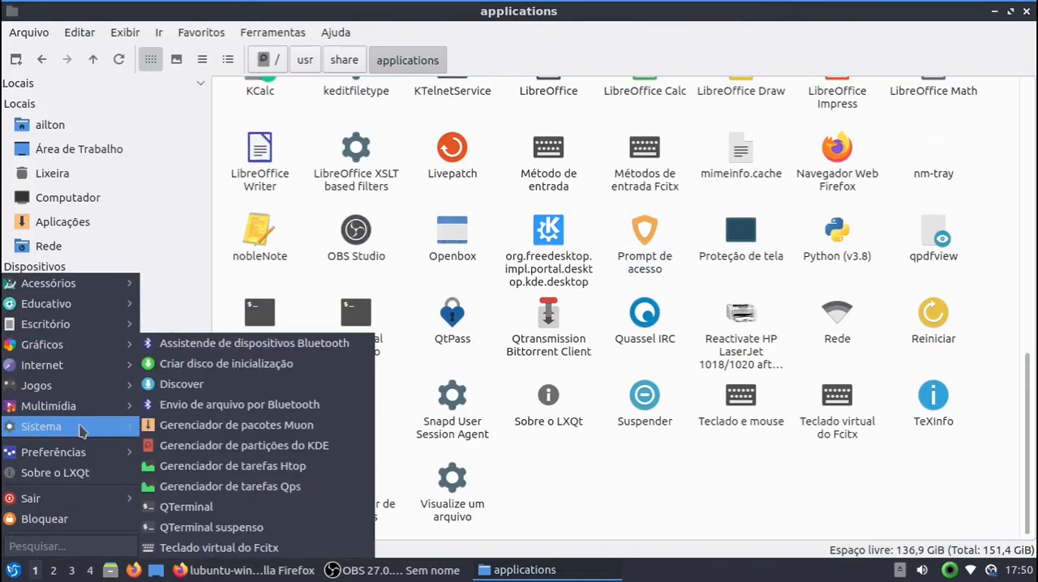
{"action": "mouse_move", "coordinate": [123, 452]}
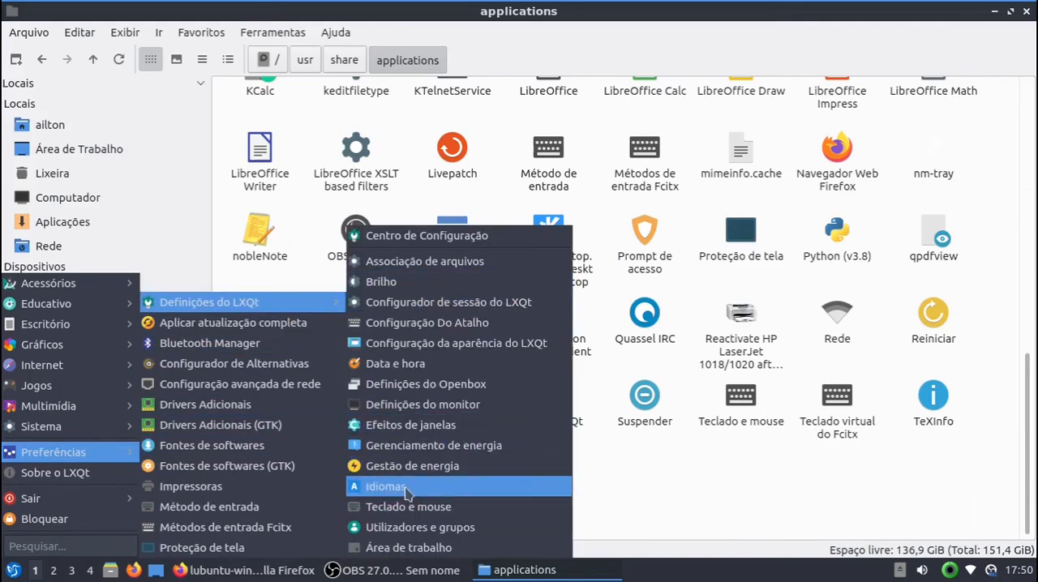
{"action": "left_click", "coordinate": [724, 519]}
{"action": "scroll", "coordinate": [775, 474], "scroll_direction": "up", "scroll_amount": 10}
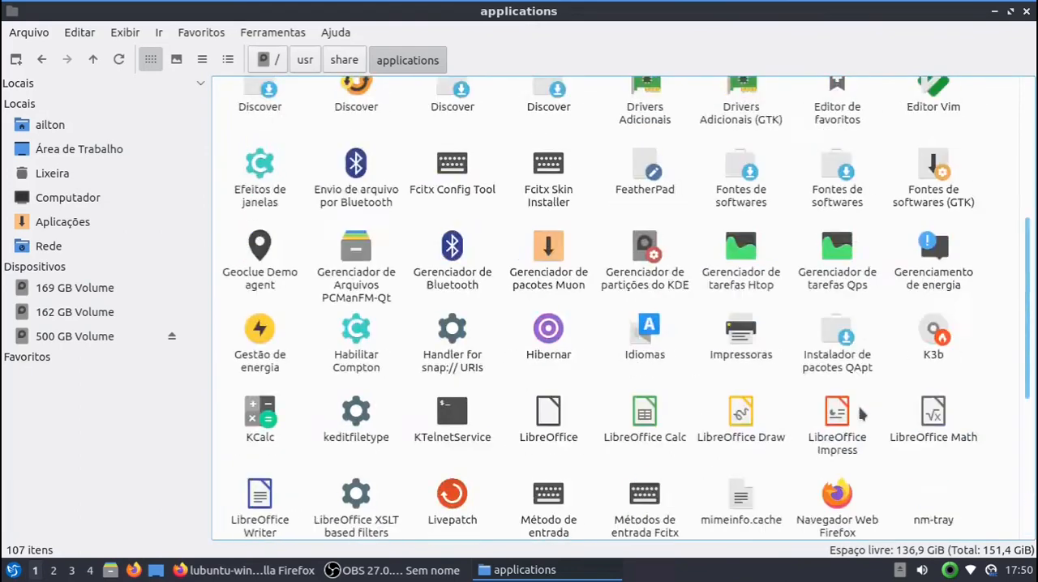
{"action": "scroll", "coordinate": [559, 304], "scroll_direction": "down", "scroll_amount": 5}
{"action": "left_click", "coordinate": [622, 312]}
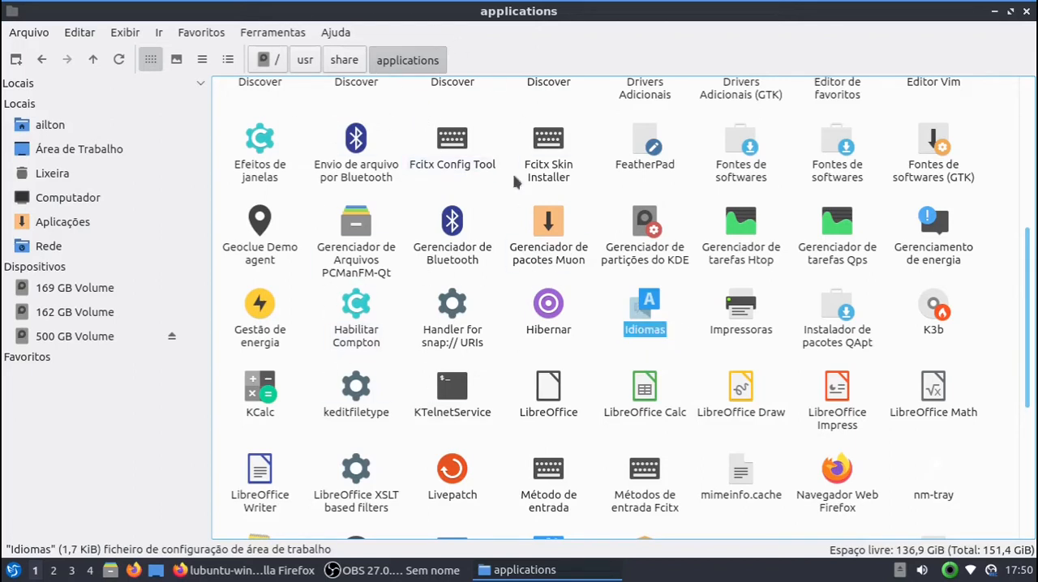
Step: Open a terminal in /usr/share/applications and list the folder's files in detail with ls -l
{"action": "left_click", "coordinate": [284, 34]}
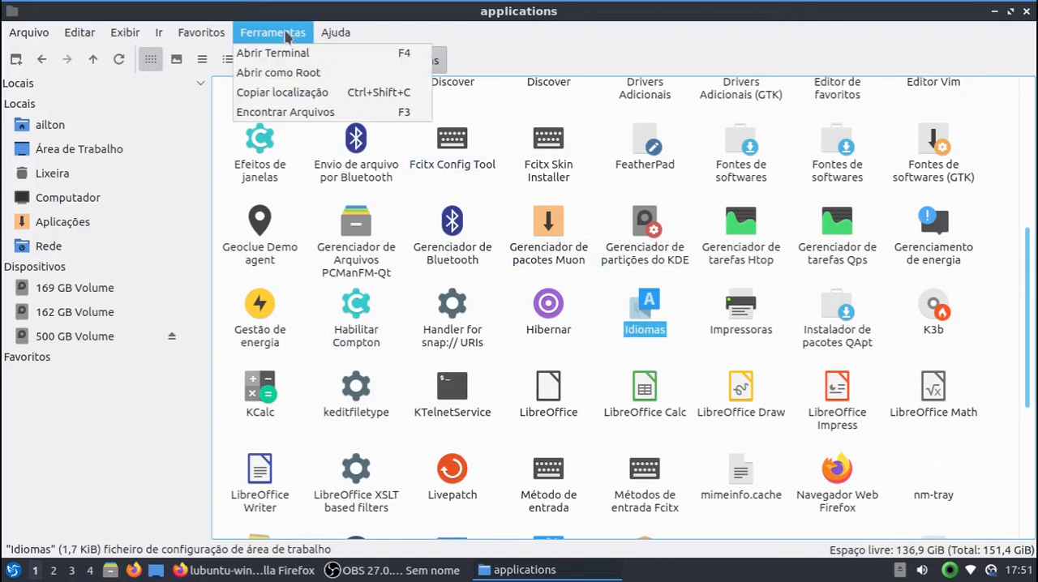
{"action": "left_click", "coordinate": [267, 54]}
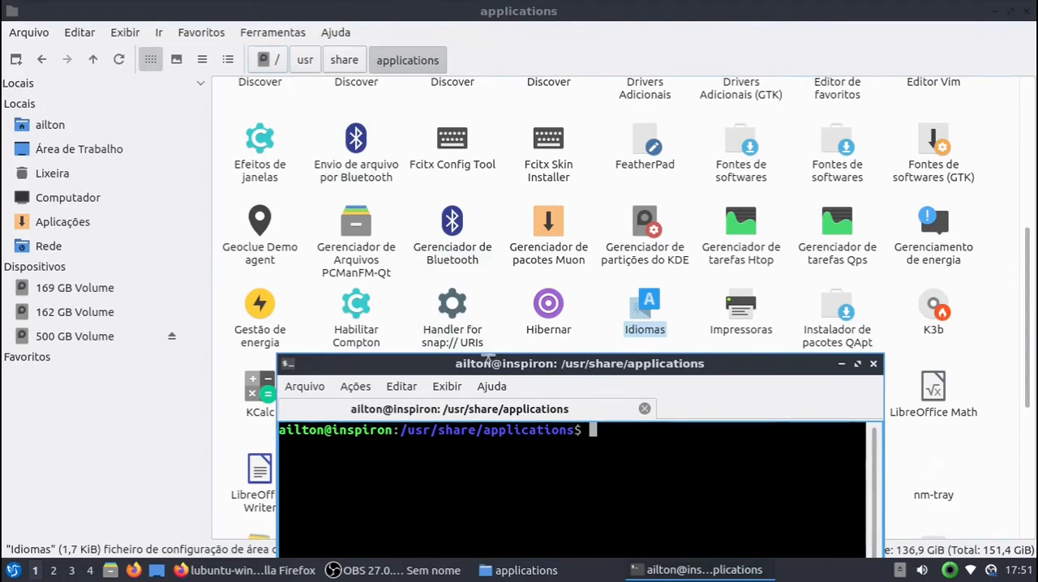
{"action": "left_click_drag", "start_coordinate": [465, 365], "coordinate": [386, 116]}
{"action": "type", "text": "ls -"}
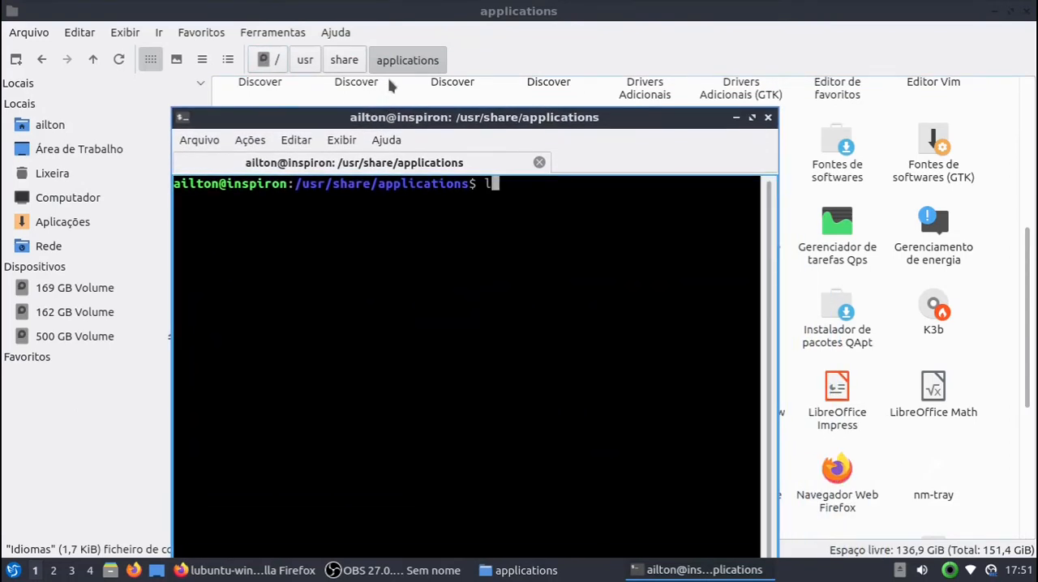
{"action": "type", "text": "l"}
{"action": "key", "text": "Return"}
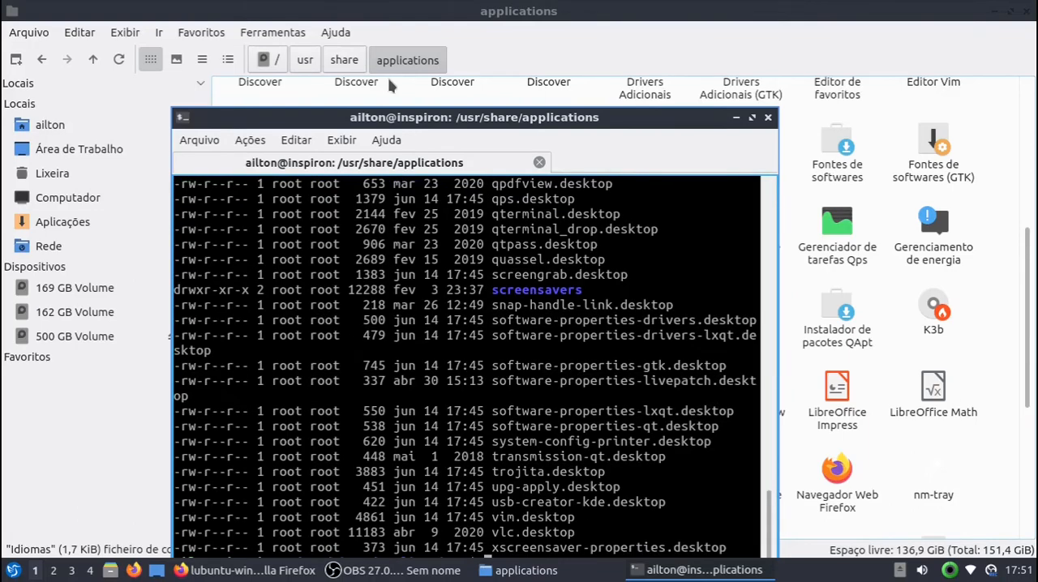
Step: Clear the terminal, list only the file names with ls, and move the terminal window so the whole output fits on screen
{"action": "key", "text": "ctrl+l"}
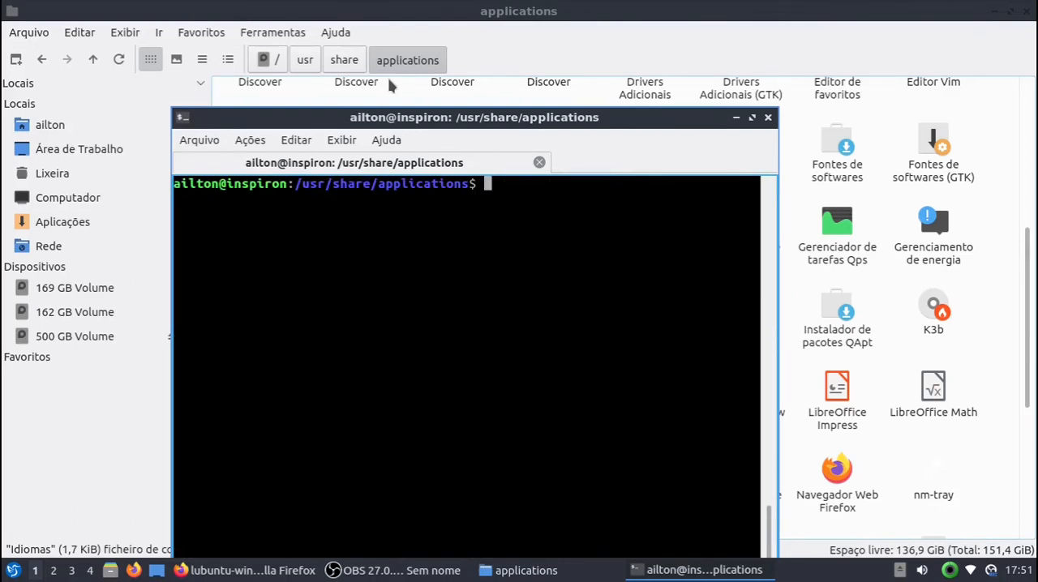
{"action": "type", "text": "ls"}
{"action": "key", "text": "Return"}
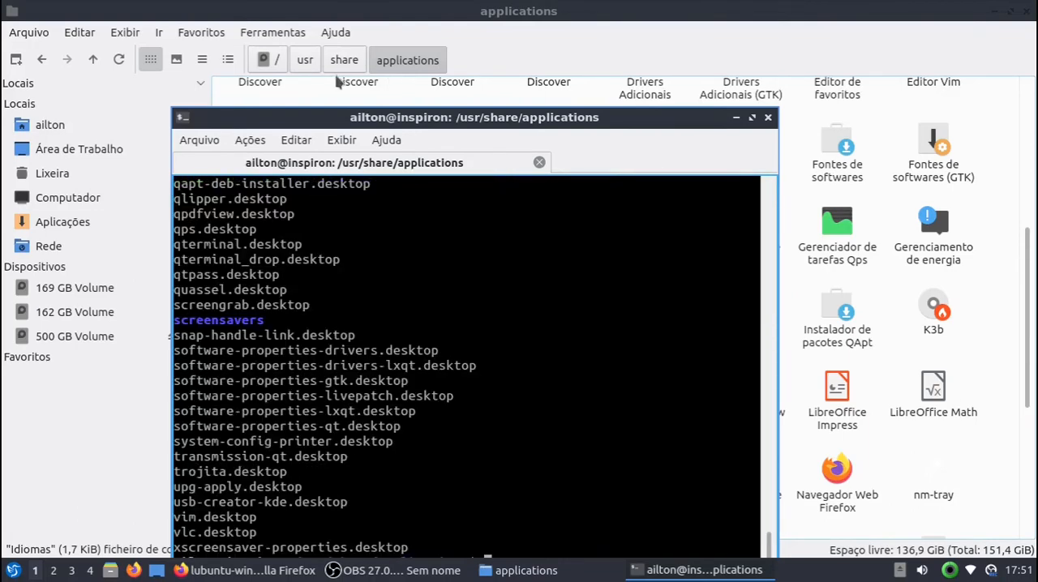
{"action": "left_click_drag", "start_coordinate": [346, 116], "coordinate": [313, 34]}
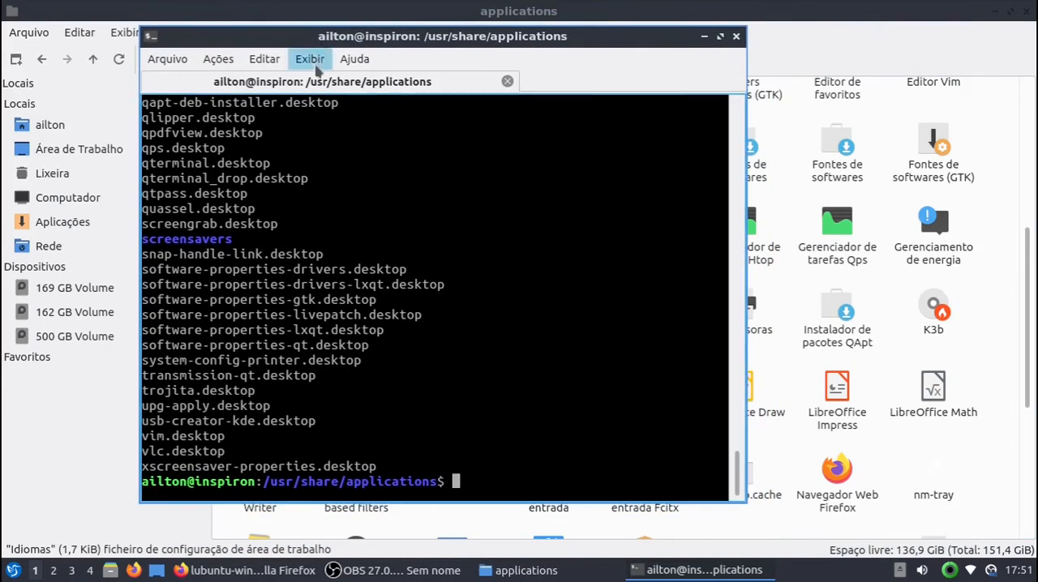
Step: Look through the .desktop file names in the terminal listing and highlight lxqt-config-locale.desktop
{"action": "left_click_drag", "start_coordinate": [264, 255], "coordinate": [328, 254]}
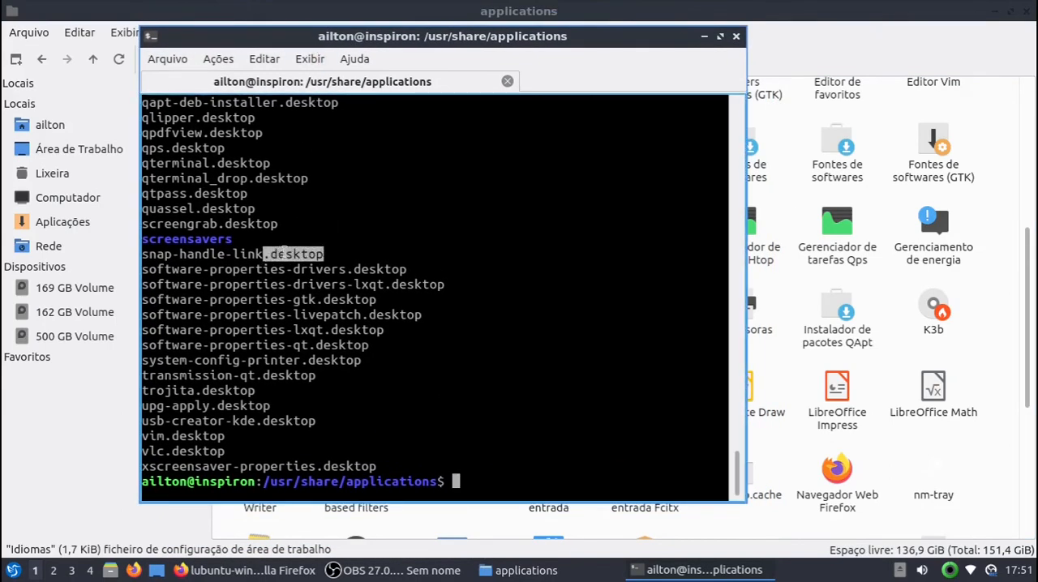
{"action": "scroll", "coordinate": [291, 267], "scroll_direction": "up", "scroll_amount": 11}
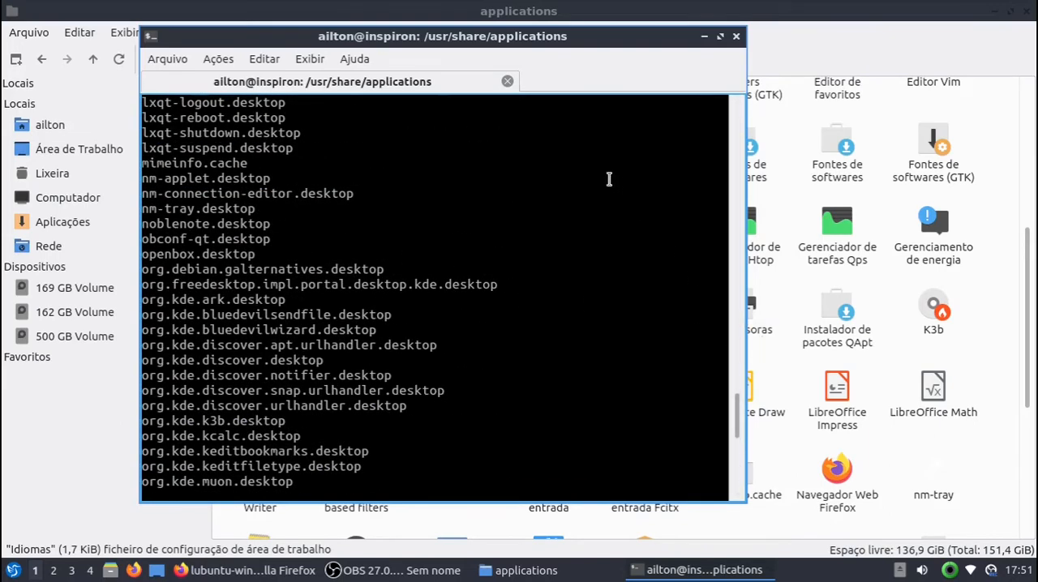
{"action": "scroll", "coordinate": [275, 302], "scroll_direction": "up", "scroll_amount": 11}
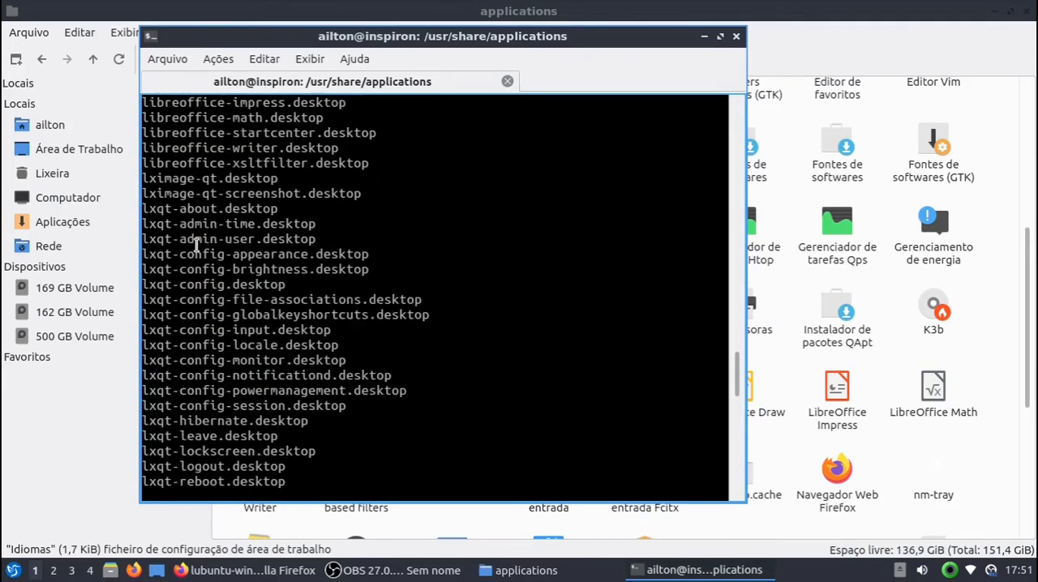
{"action": "scroll", "coordinate": [192, 244], "scroll_direction": "up", "scroll_amount": 2}
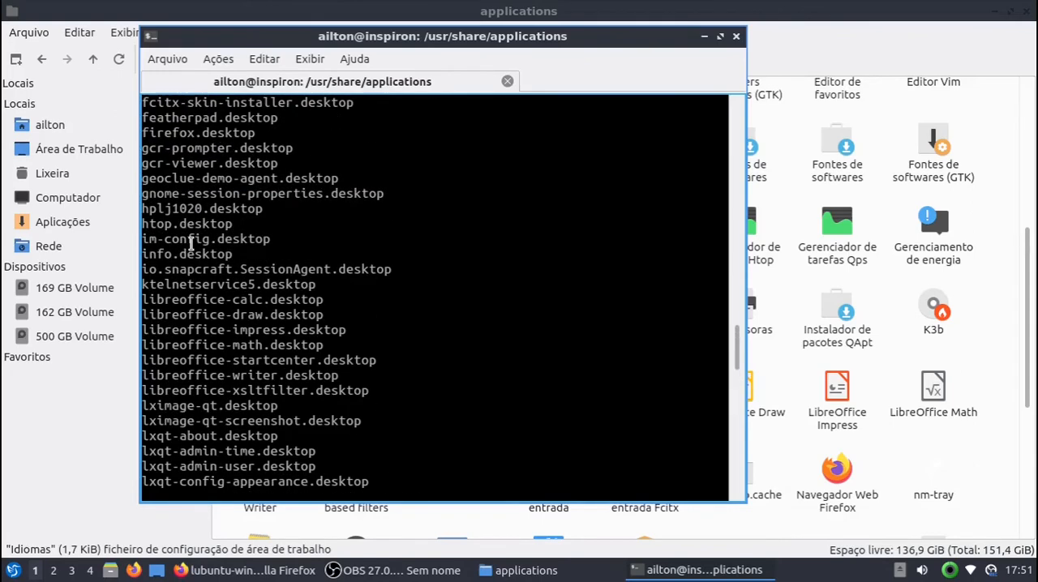
{"action": "scroll", "coordinate": [199, 292], "scroll_direction": "down", "scroll_amount": 5}
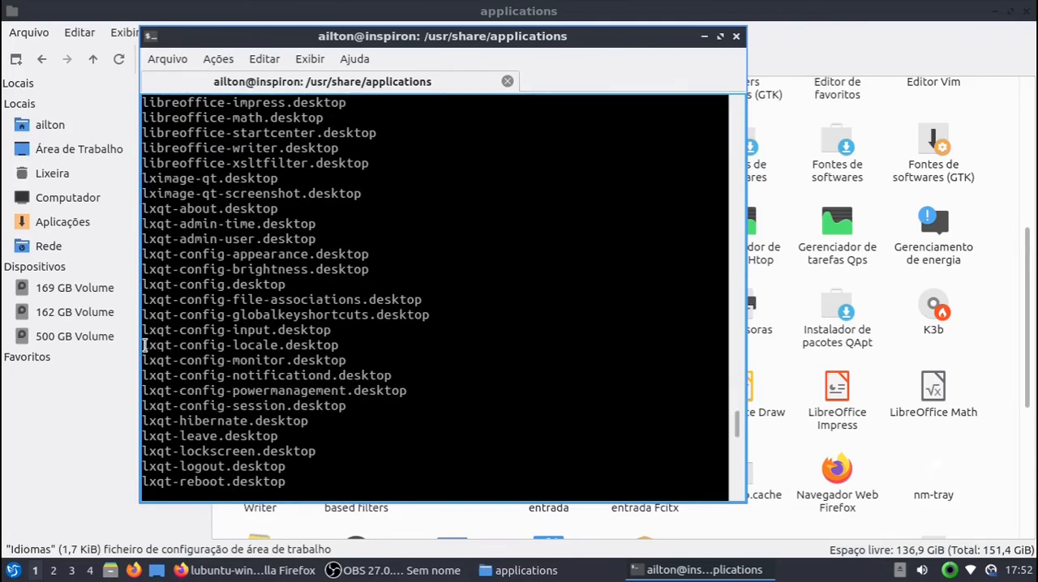
{"action": "left_click_drag", "start_coordinate": [145, 345], "coordinate": [180, 346]}
{"action": "left_click_drag", "start_coordinate": [230, 349], "coordinate": [344, 339]}
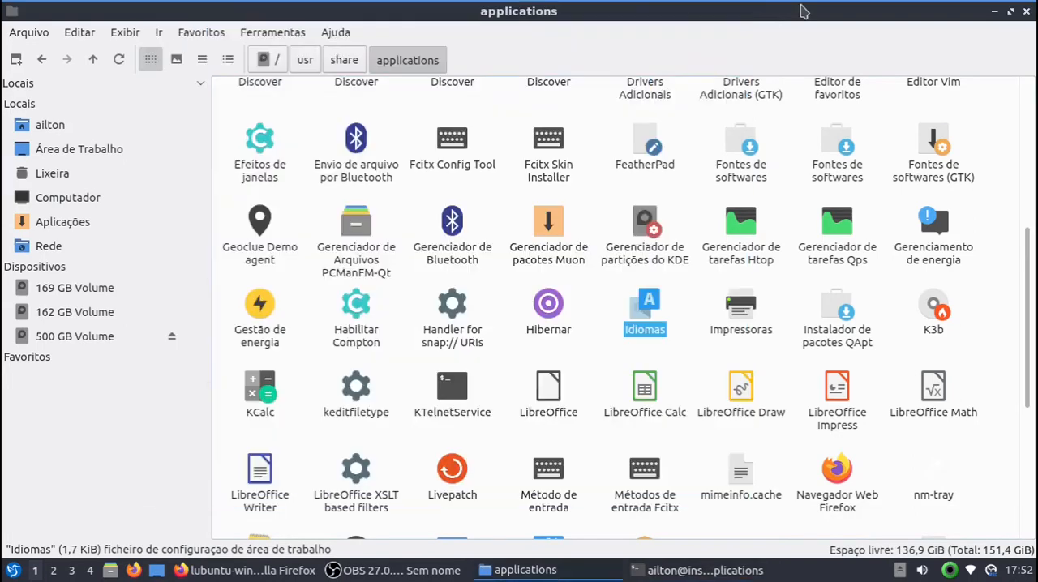
Step: Compare the Idiomas launcher in the file manager with the highlighted lxqt-config-locale.desktop in the terminal, and minimize the terminal
{"action": "left_click", "coordinate": [803, 18]}
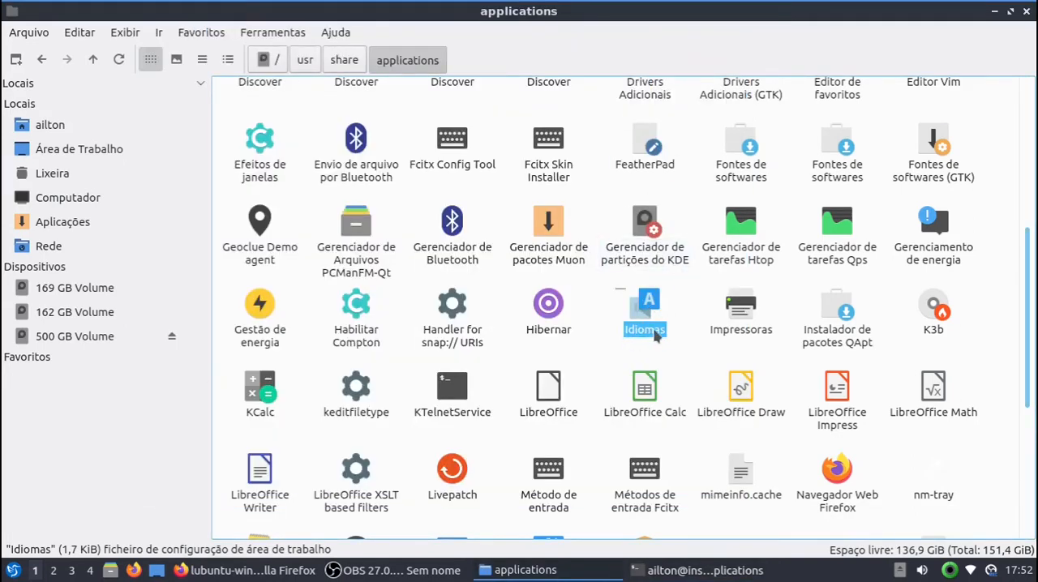
{"action": "left_click", "coordinate": [640, 574]}
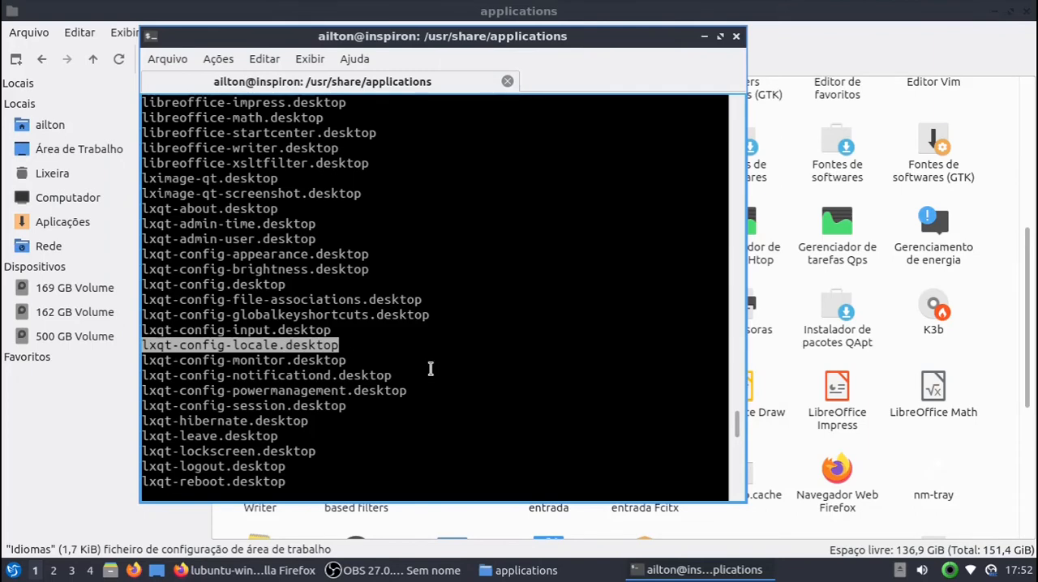
{"action": "left_click", "coordinate": [729, 570]}
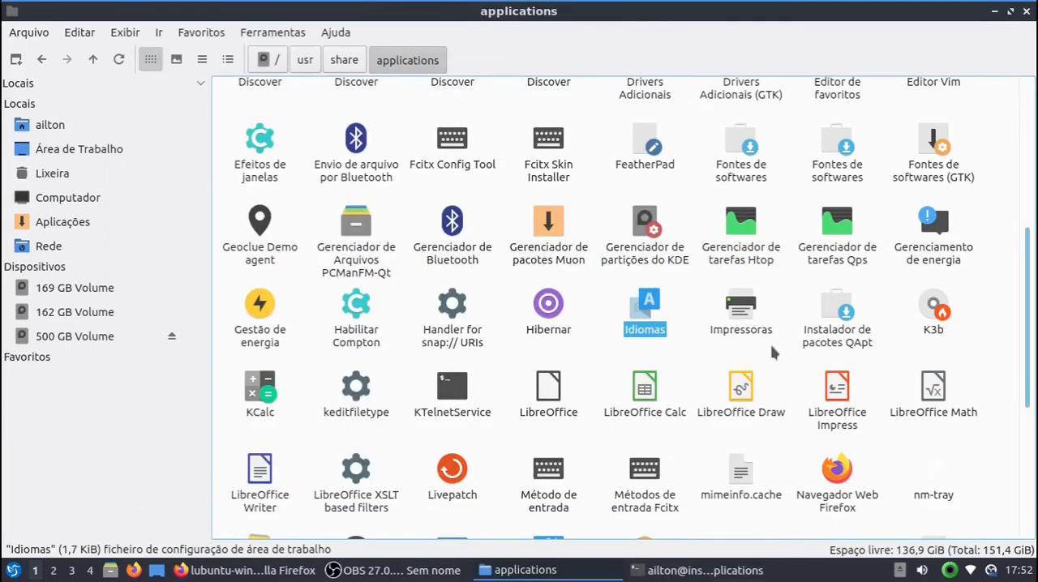
Step: Open the Idiomas launcher in FeatherPad and highlight its default Name and GenericName lines under [Desktop Entry]
{"action": "right_click", "coordinate": [646, 321]}
{"action": "mouse_move", "coordinate": [771, 350]}
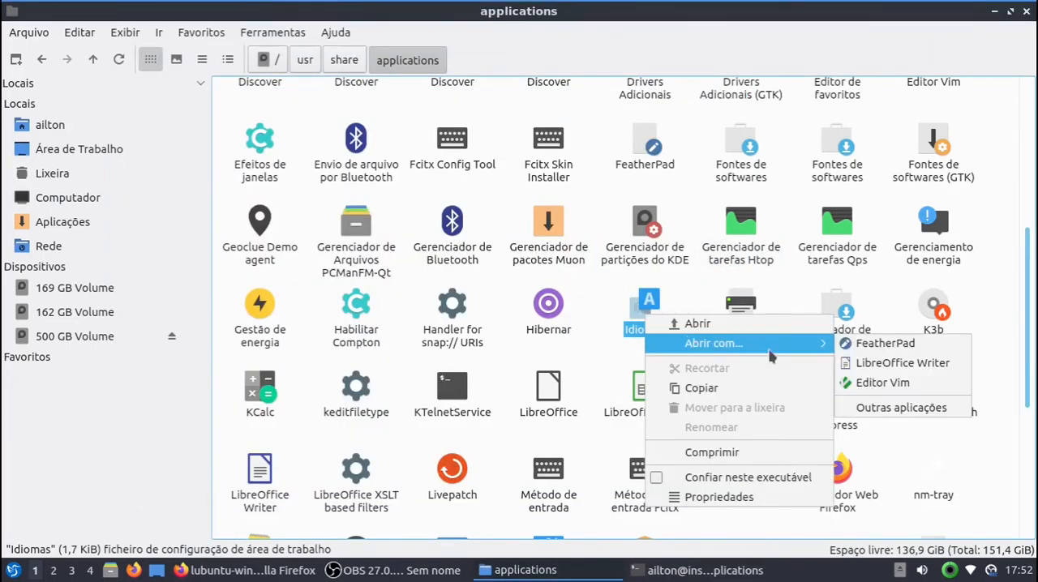
{"action": "left_click", "coordinate": [876, 347]}
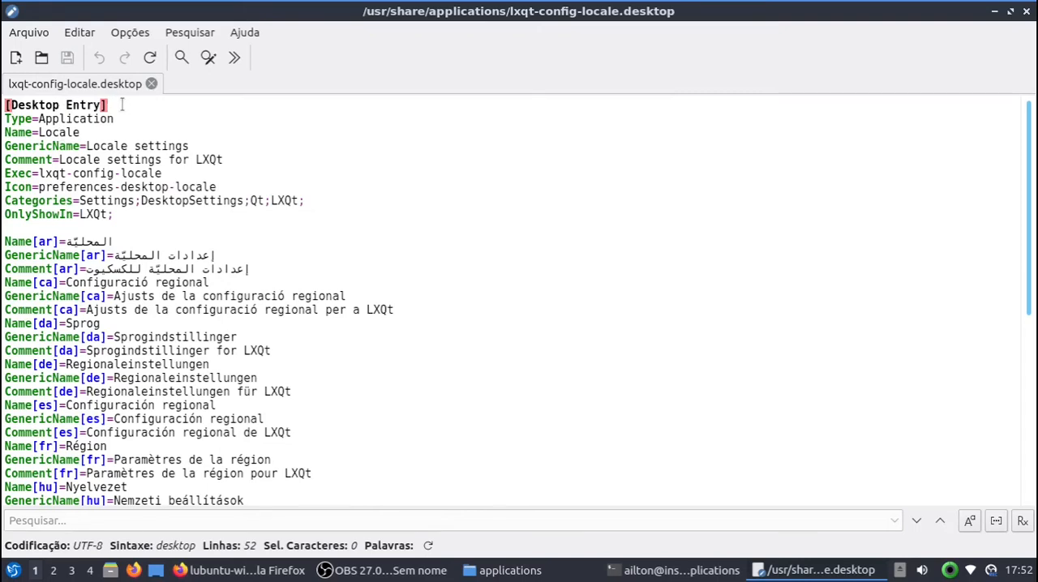
{"action": "left_click_drag", "start_coordinate": [121, 104], "coordinate": [3, 105]}
{"action": "left_click", "coordinate": [124, 132]}
{"action": "left_click_drag", "start_coordinate": [4, 133], "coordinate": [115, 132]}
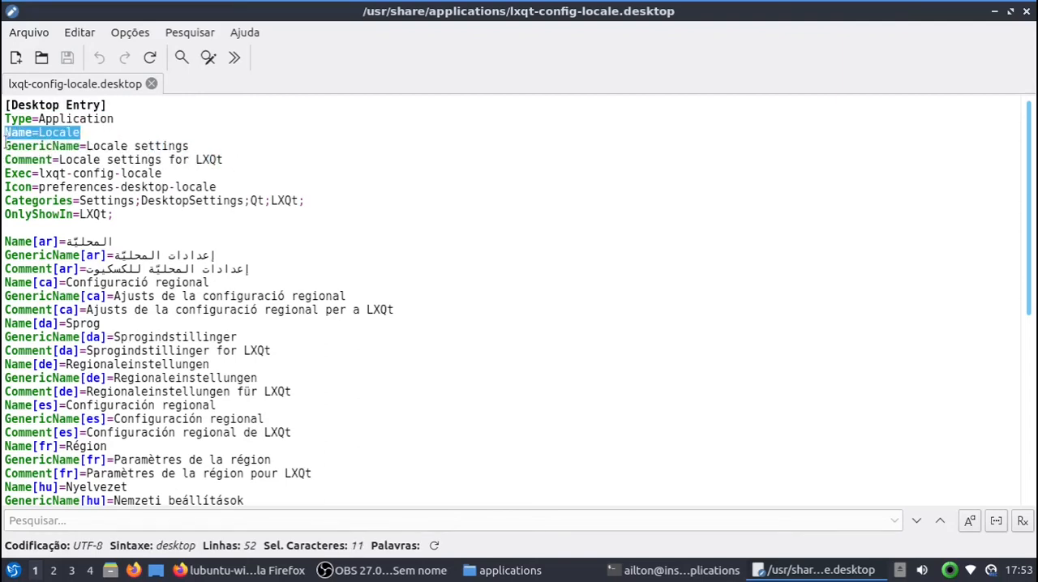
{"action": "left_click_drag", "start_coordinate": [5, 146], "coordinate": [192, 146]}
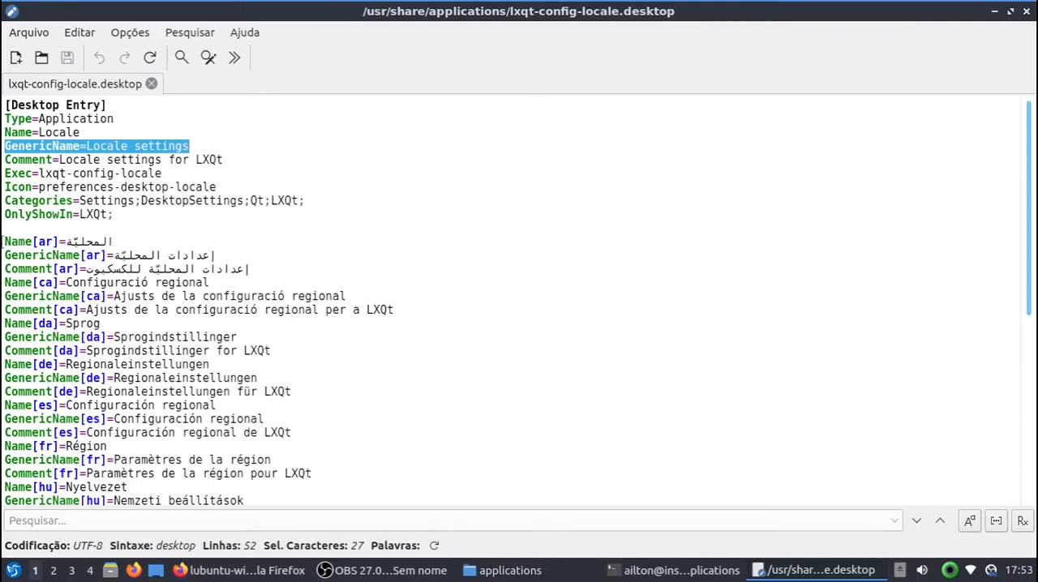
Step: Look through the per-language entries from Name[ar] to the end of the file and highlight the default Name=Locale line again for comparison
{"action": "left_click_drag", "start_coordinate": [3, 242], "coordinate": [58, 241]}
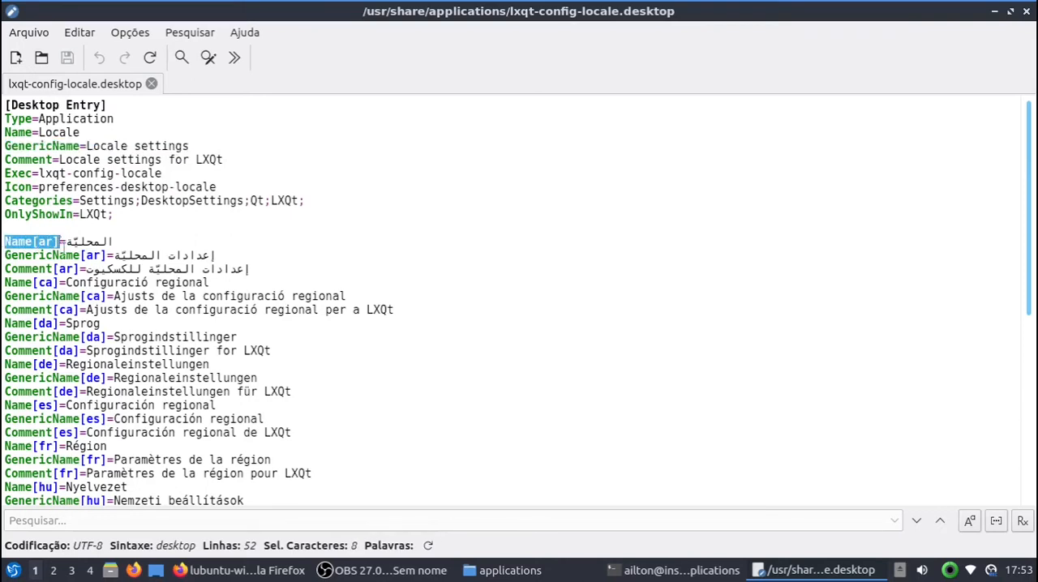
{"action": "scroll", "coordinate": [64, 275], "scroll_direction": "down", "scroll_amount": 4}
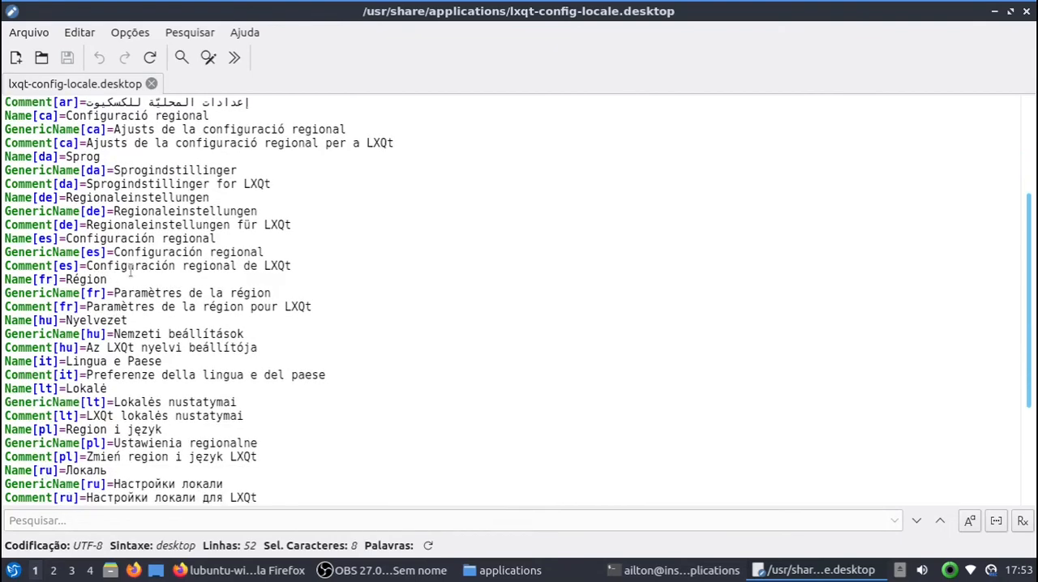
{"action": "scroll", "coordinate": [162, 285], "scroll_direction": "down", "scroll_amount": 2}
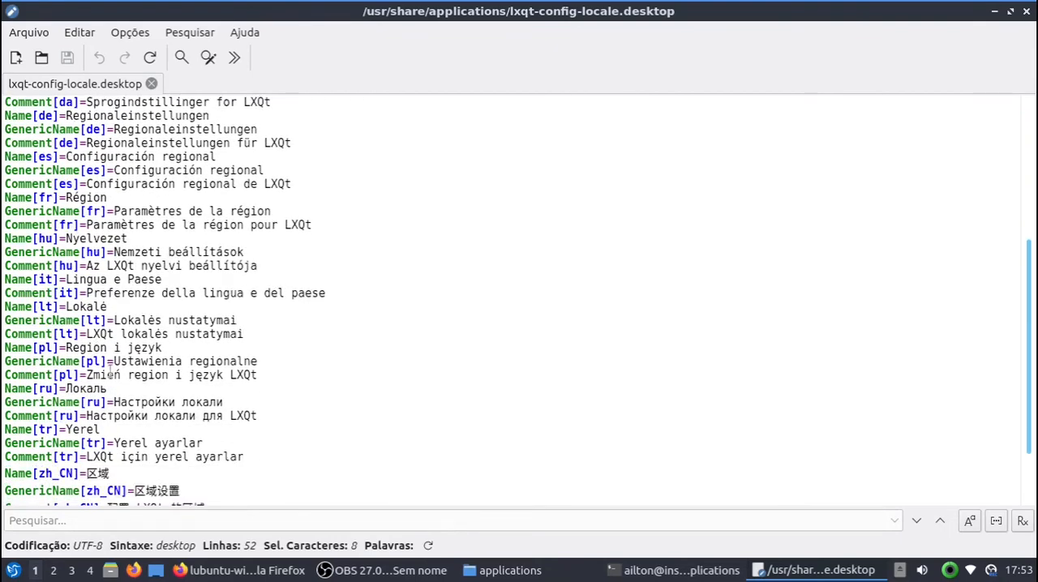
{"action": "scroll", "coordinate": [55, 347], "scroll_direction": "down", "scroll_amount": 1}
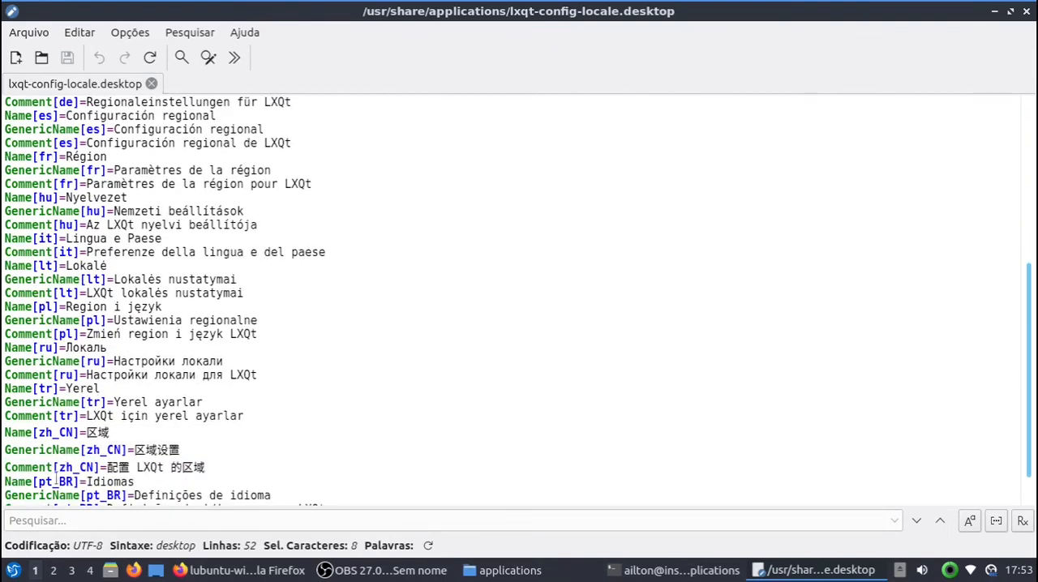
{"action": "scroll", "coordinate": [166, 365], "scroll_direction": "up", "scroll_amount": 7}
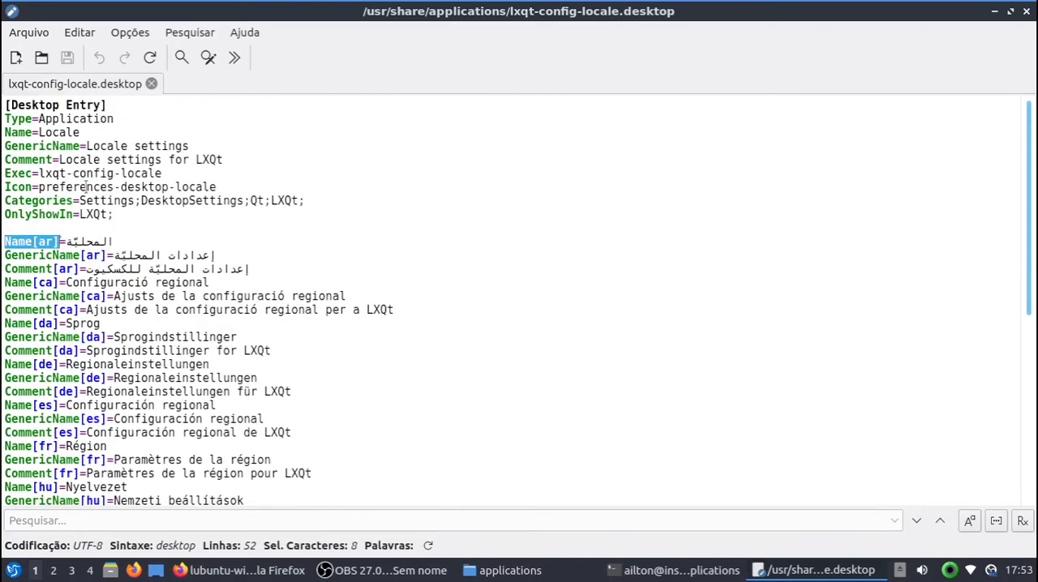
{"action": "left_click", "coordinate": [124, 225]}
{"action": "left_click_drag", "start_coordinate": [78, 132], "coordinate": [4, 132]}
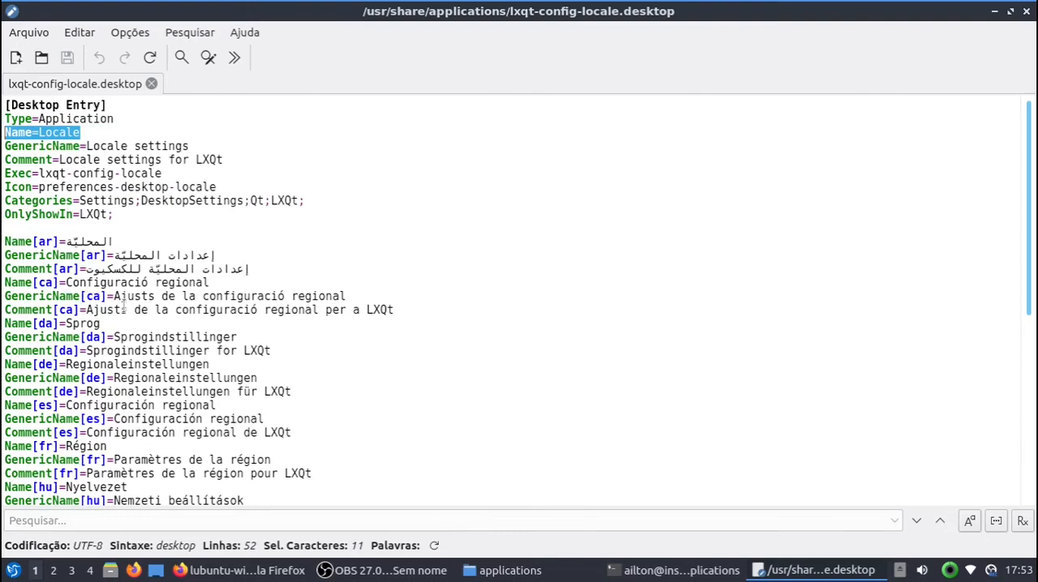
Step: Examine the Name, GenericName and Comment lines marked pt_BR at the end of the file, highlighting parts of them
{"action": "scroll", "coordinate": [124, 308], "scroll_direction": "down", "scroll_amount": 7}
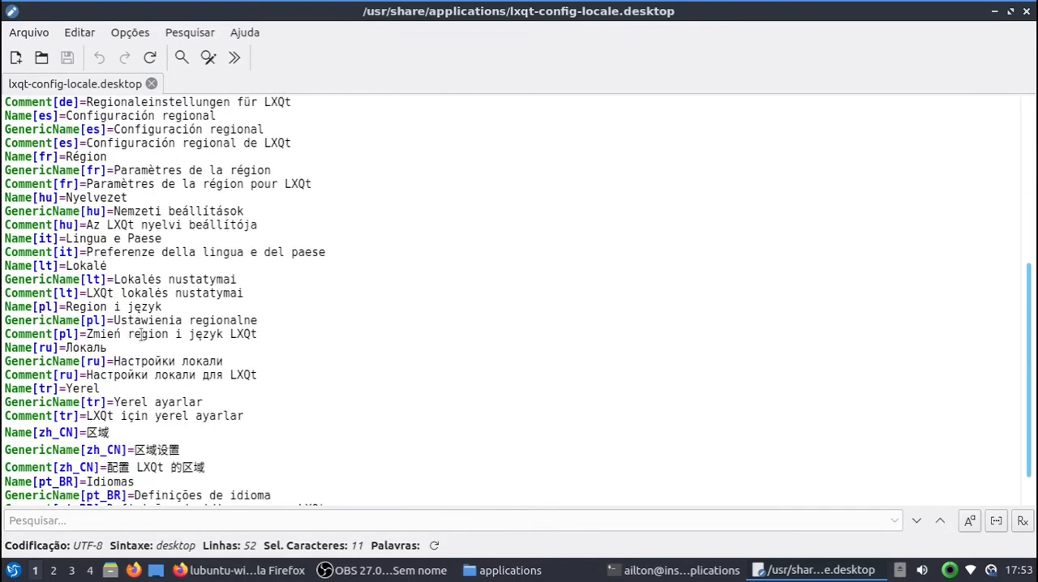
{"action": "scroll", "coordinate": [141, 334], "scroll_direction": "down", "scroll_amount": 1}
{"action": "left_click", "coordinate": [142, 439]}
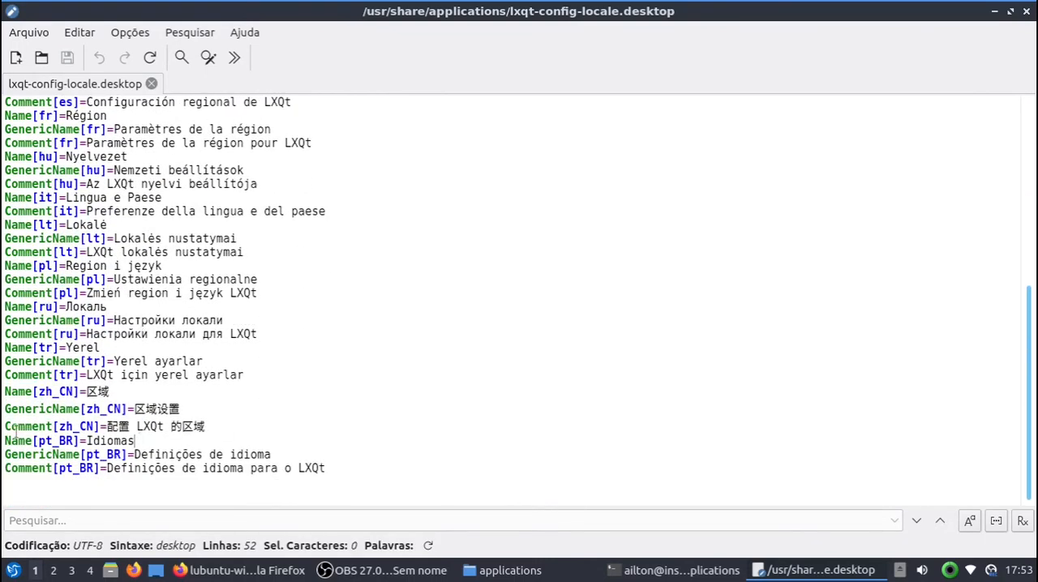
{"action": "left_click_drag", "start_coordinate": [5, 440], "coordinate": [362, 464]}
{"action": "left_click", "coordinate": [144, 441]}
{"action": "left_click_drag", "start_coordinate": [7, 440], "coordinate": [133, 440]}
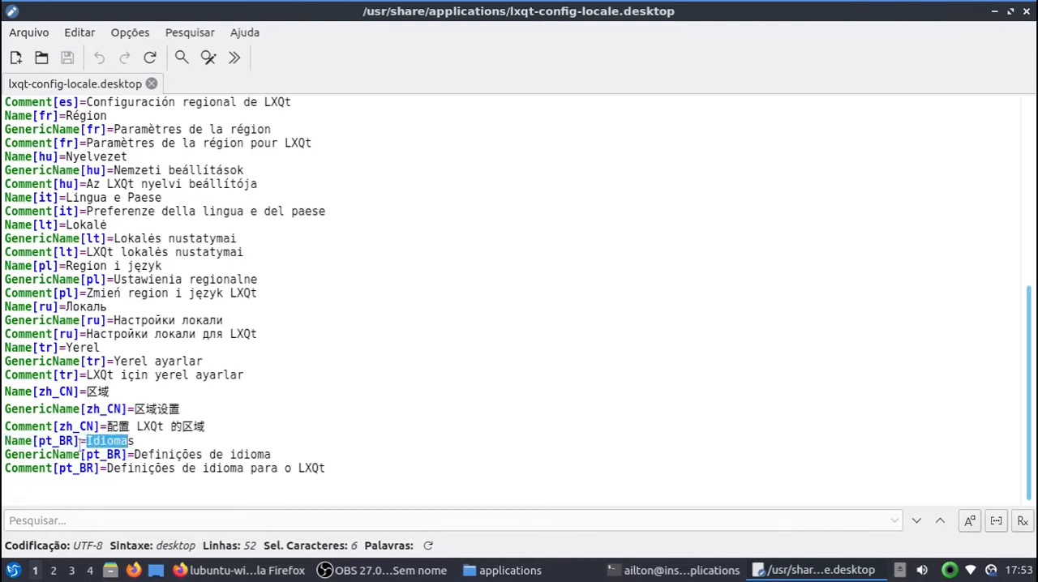
{"action": "left_click", "coordinate": [6, 454]}
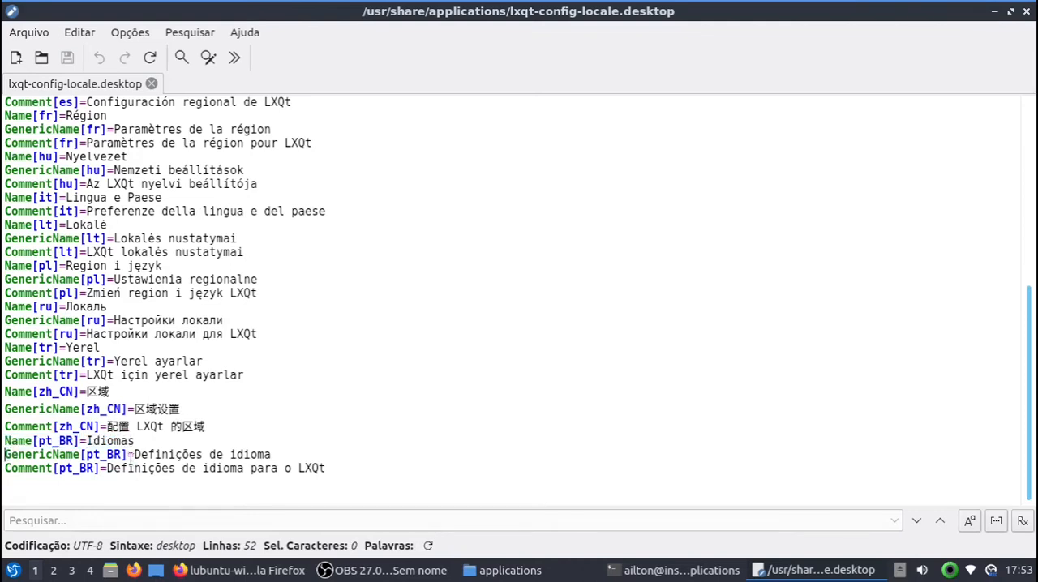
{"action": "left_click_drag", "start_coordinate": [6, 473], "coordinate": [86, 475]}
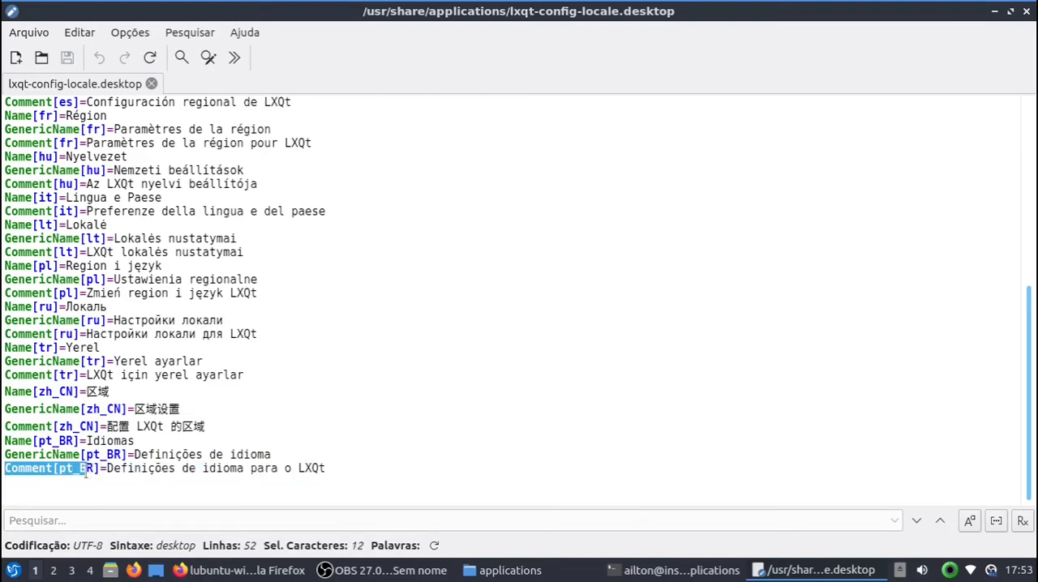
{"action": "left_click", "coordinate": [122, 470]}
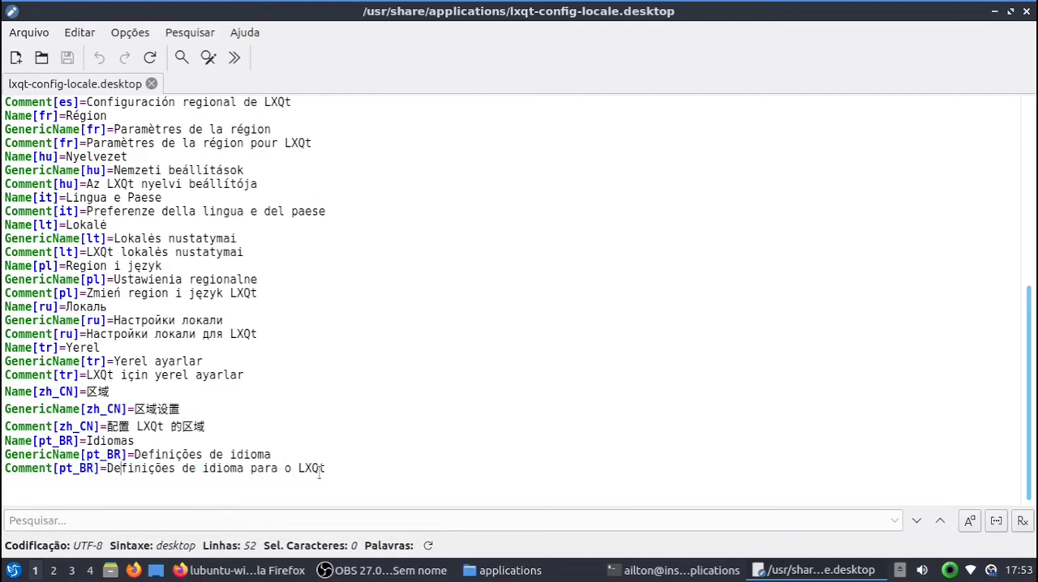
Step: Check the Idiomas entry and its tooltip among the Definições do LXQt preferences in the application menu
{"action": "left_click", "coordinate": [13, 570]}
{"action": "mouse_move", "coordinate": [81, 451]}
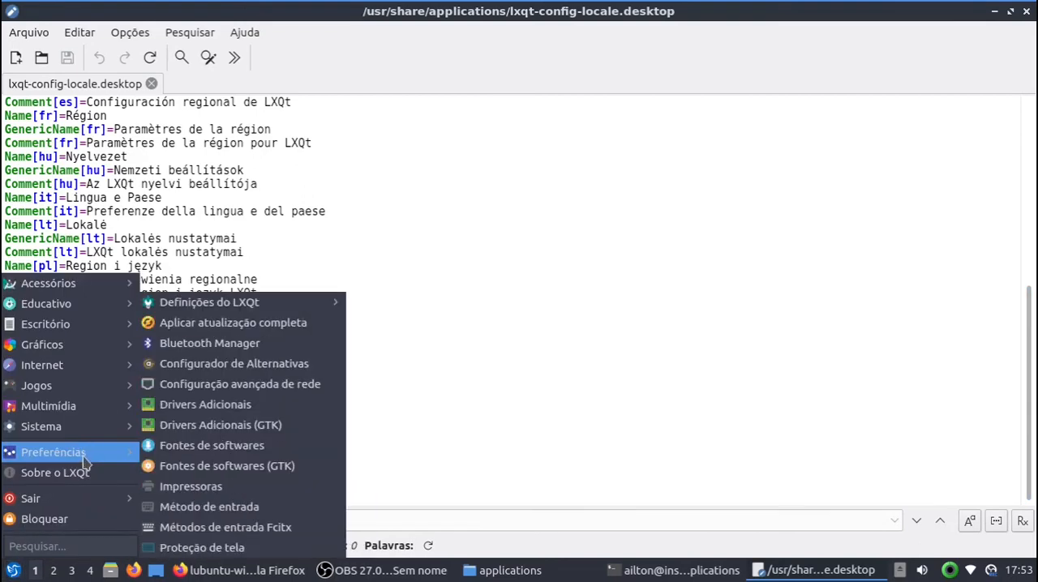
{"action": "mouse_move", "coordinate": [294, 303]}
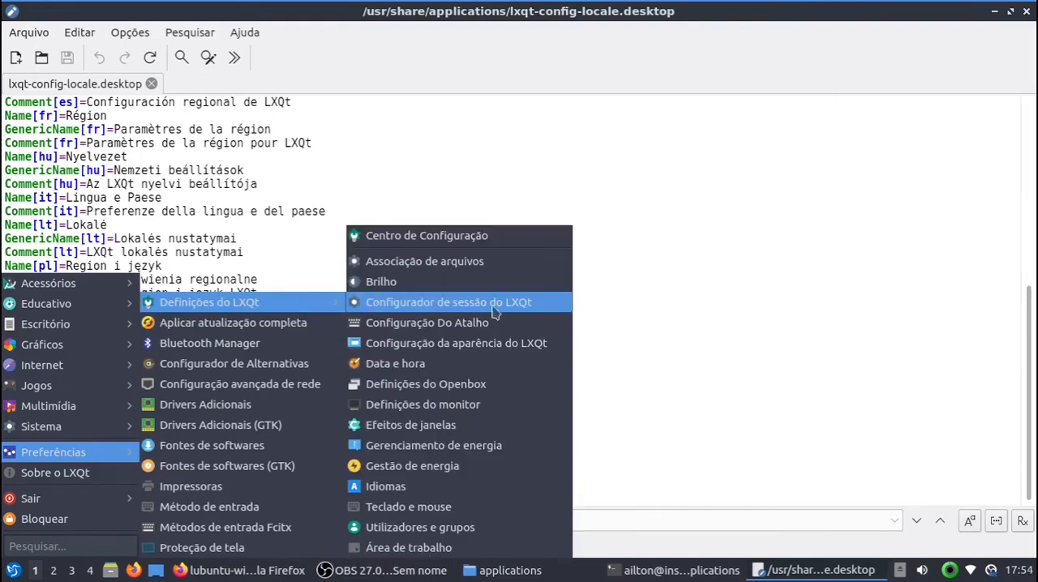
{"action": "left_click", "coordinate": [421, 494]}
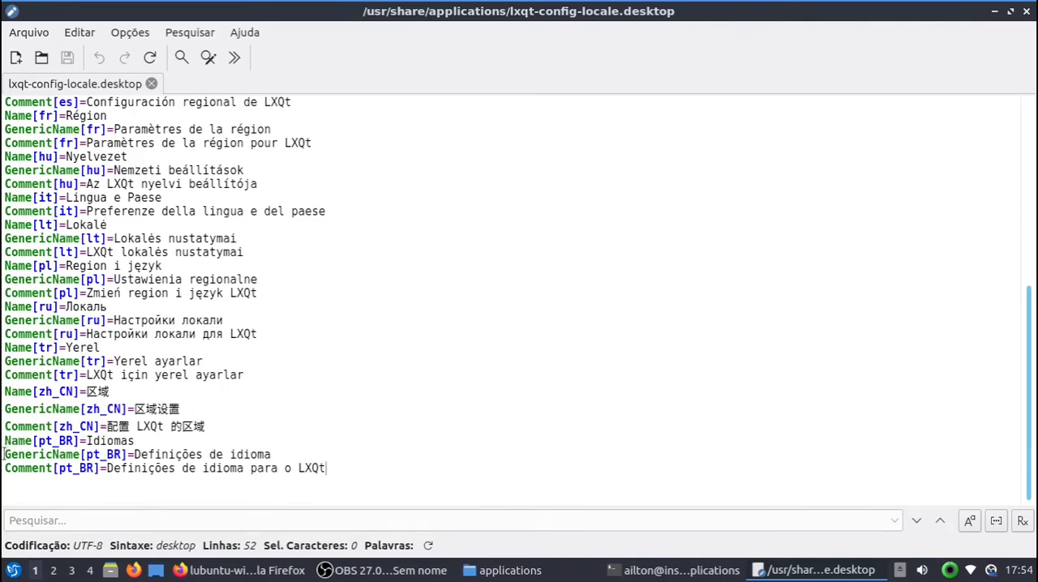
Step: Highlight the GenericName[pt_BR] line and then all three pt_BR lines in lxqt-config-locale.desktop, and close the file
{"action": "left_click_drag", "start_coordinate": [4, 455], "coordinate": [273, 455]}
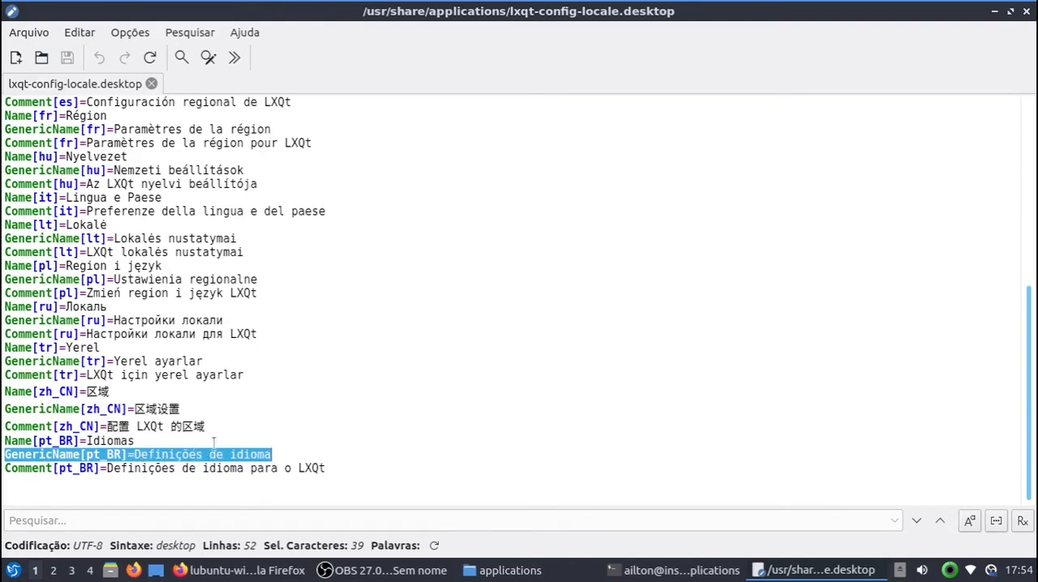
{"action": "left_click_drag", "start_coordinate": [336, 468], "coordinate": [357, 462]}
{"action": "left_click", "coordinate": [2, 440]}
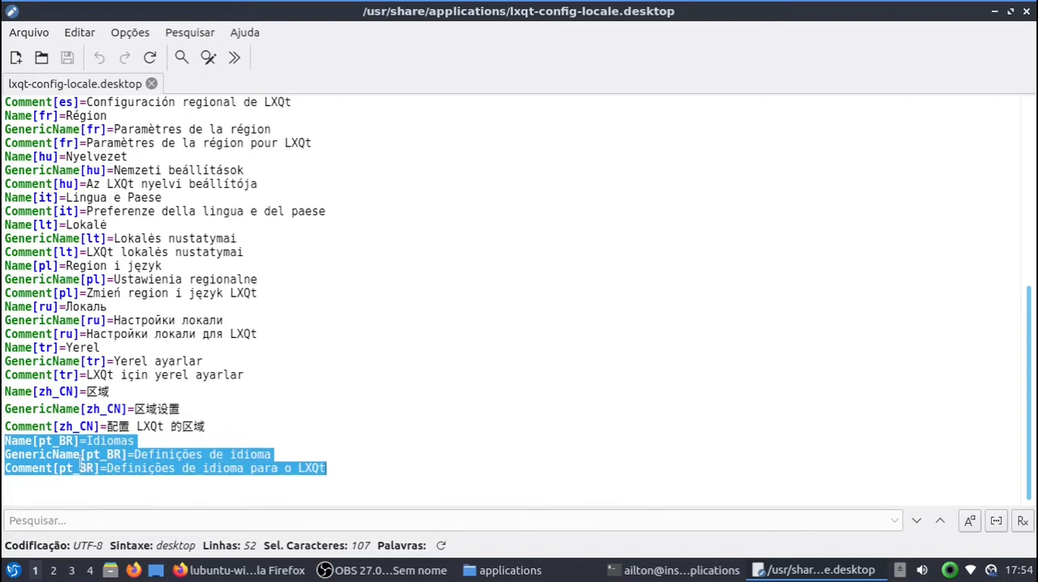
{"action": "left_click", "coordinate": [1027, 11]}
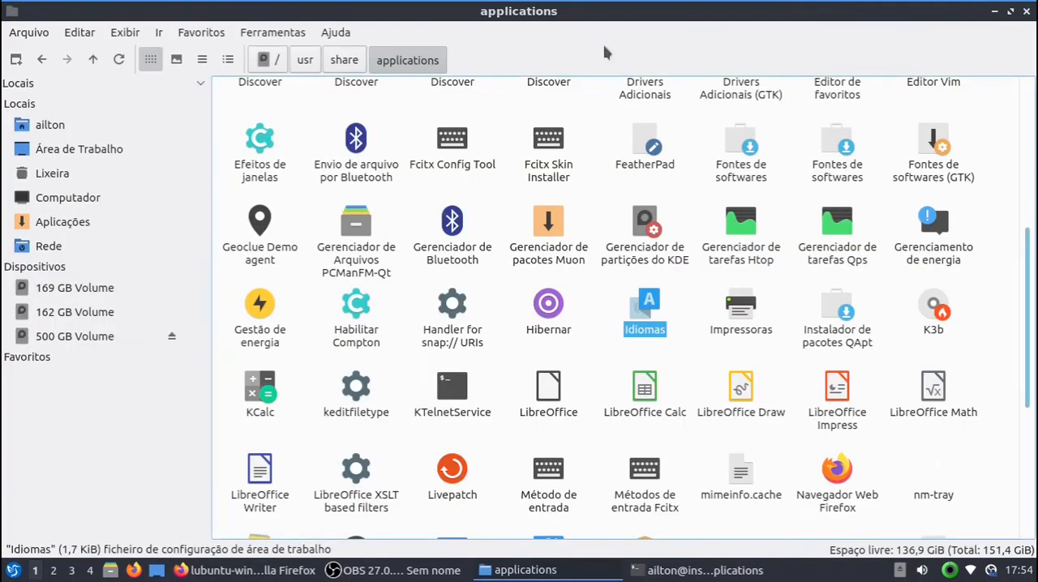
Step: Open the /usr/share/desktop-directories folder in the file manager and show its entries as a compact list
{"action": "left_click", "coordinate": [350, 65]}
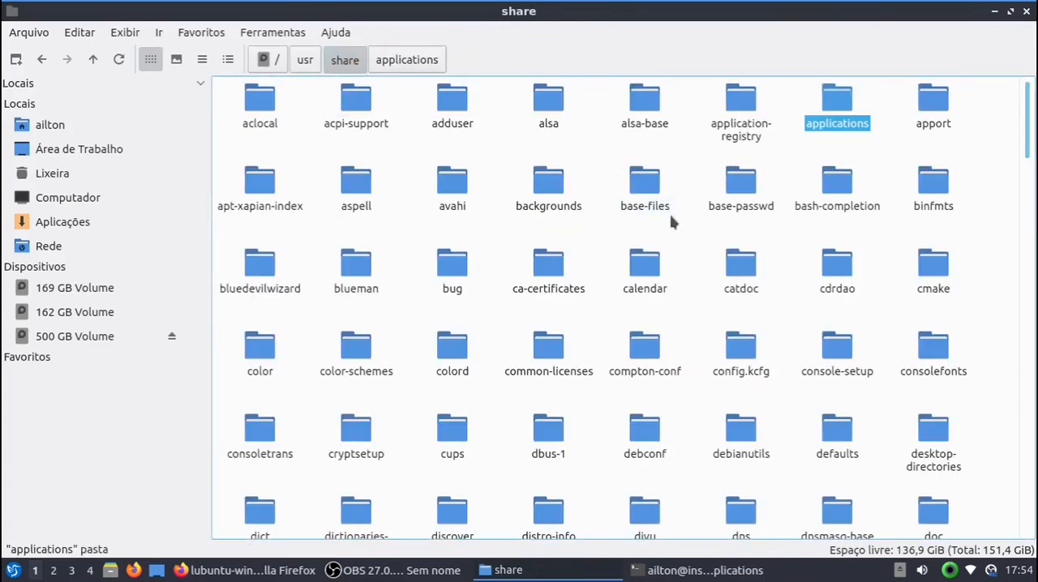
{"action": "left_click", "coordinate": [927, 454]}
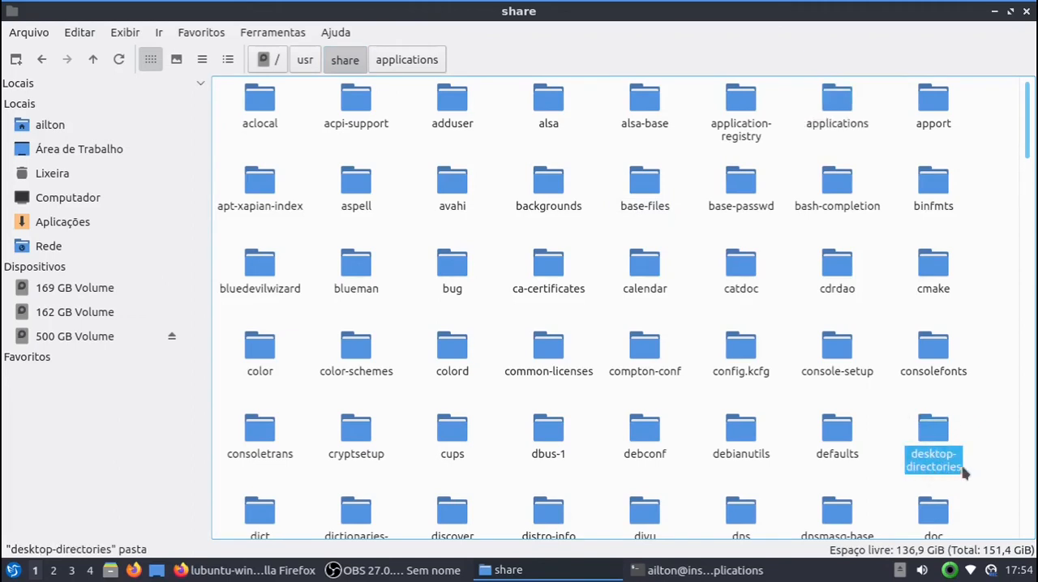
{"action": "double_click", "coordinate": [940, 437]}
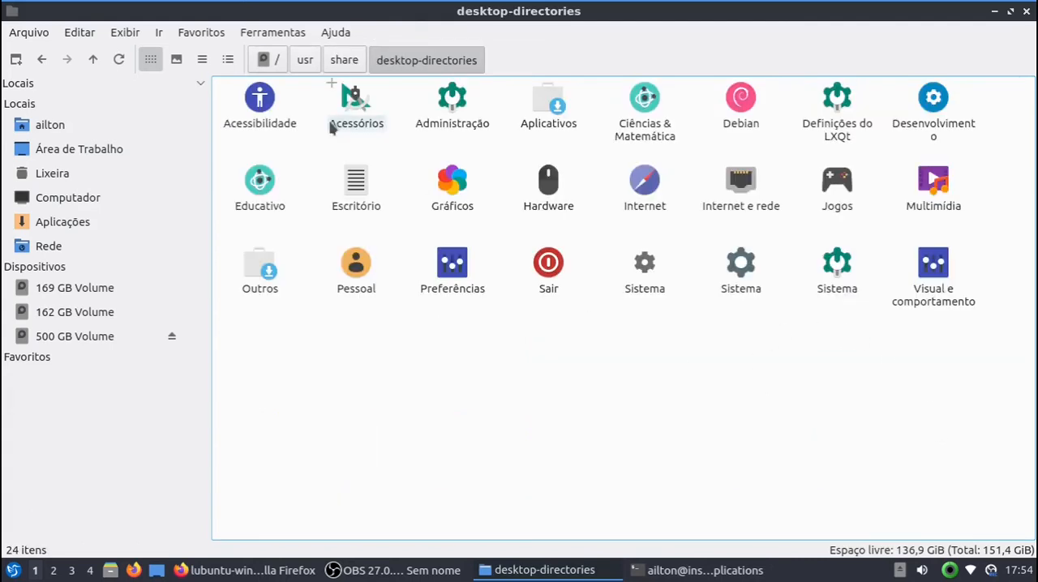
{"action": "left_click", "coordinate": [201, 60]}
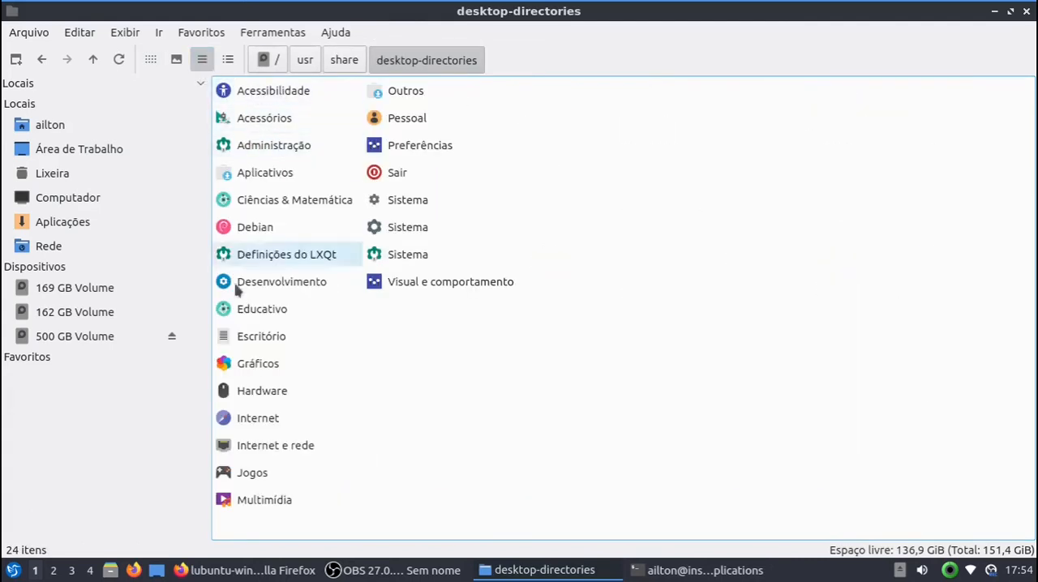
Step: Compare the folder's translated category names with the application menu's Sistema, Preferências and Definições do LXQt submenus, and select the Definições do LXQt file
{"action": "left_click", "coordinate": [13, 571]}
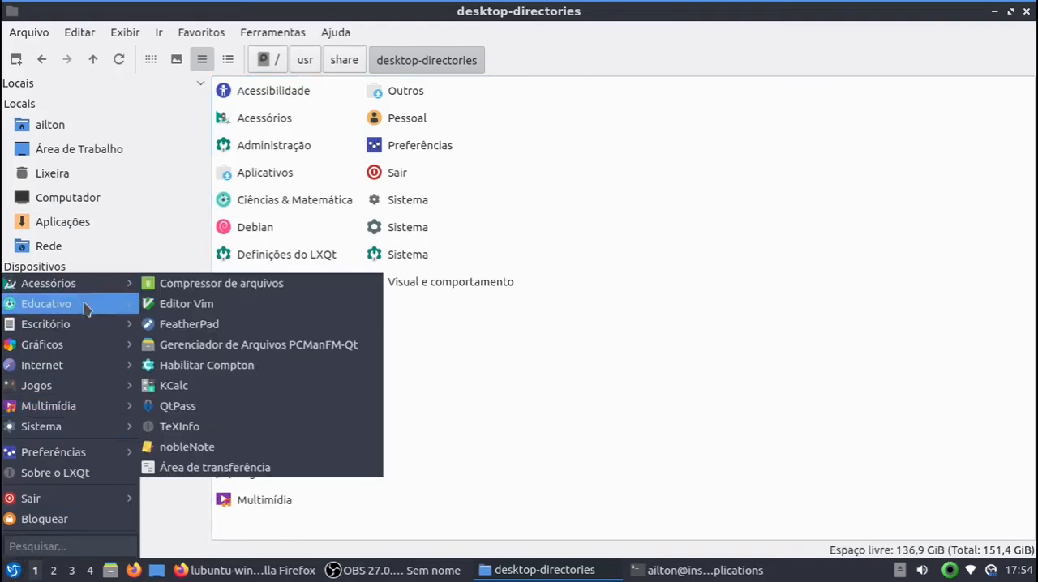
{"action": "mouse_move", "coordinate": [73, 431]}
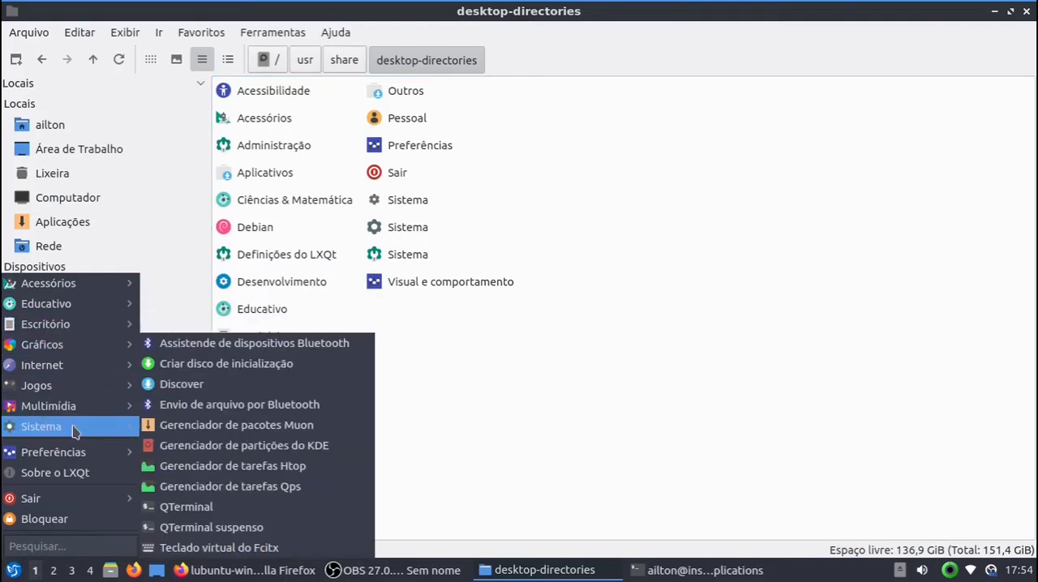
{"action": "mouse_move", "coordinate": [114, 452]}
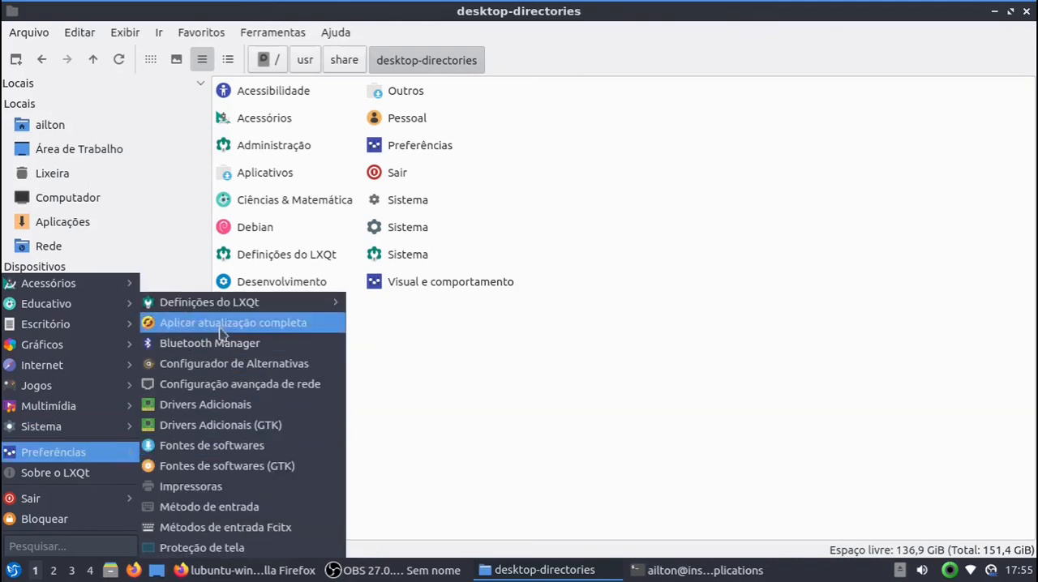
{"action": "mouse_move", "coordinate": [224, 306]}
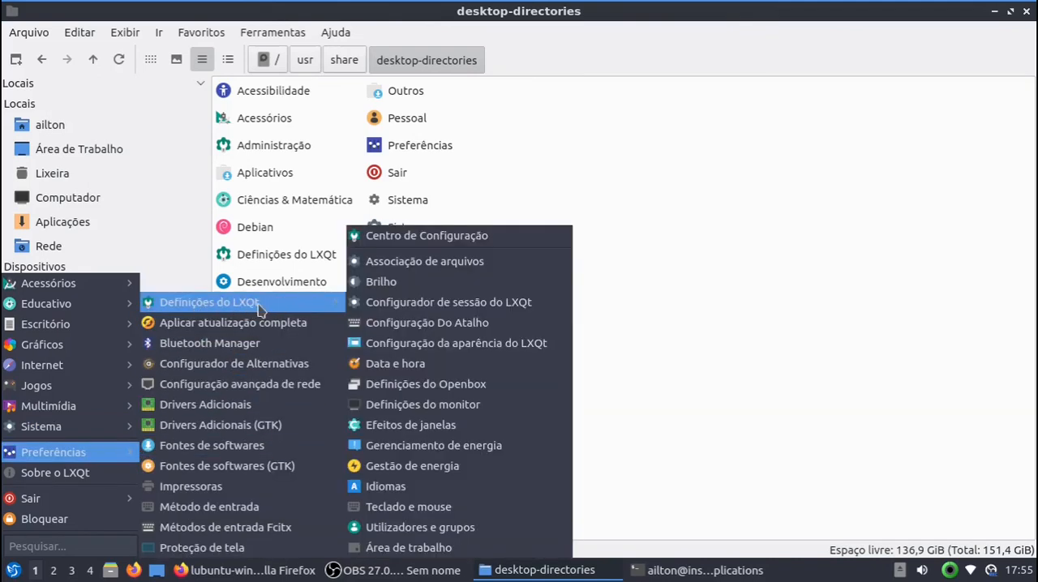
{"action": "left_click", "coordinate": [632, 168]}
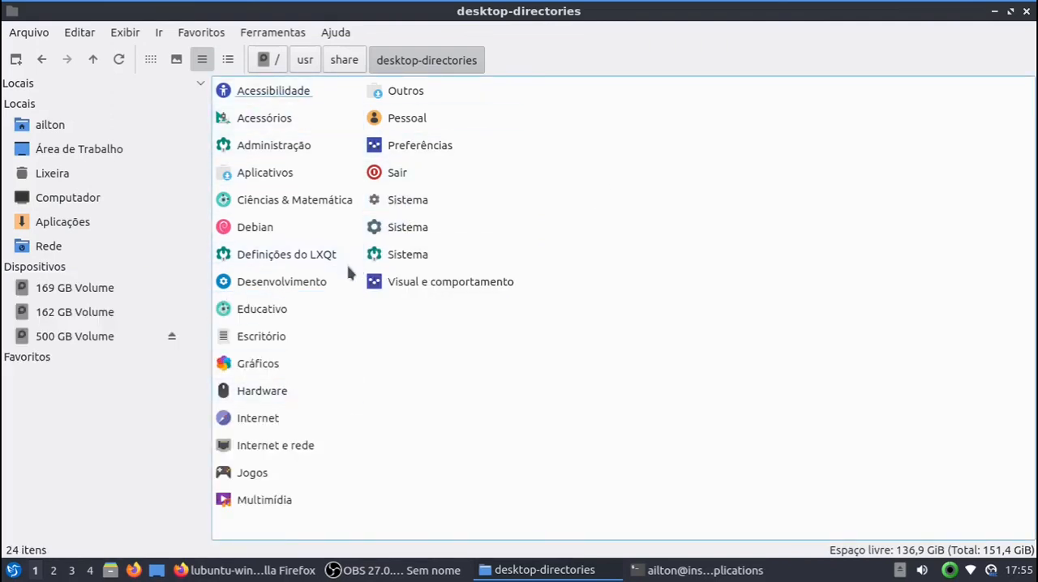
{"action": "left_click", "coordinate": [290, 256]}
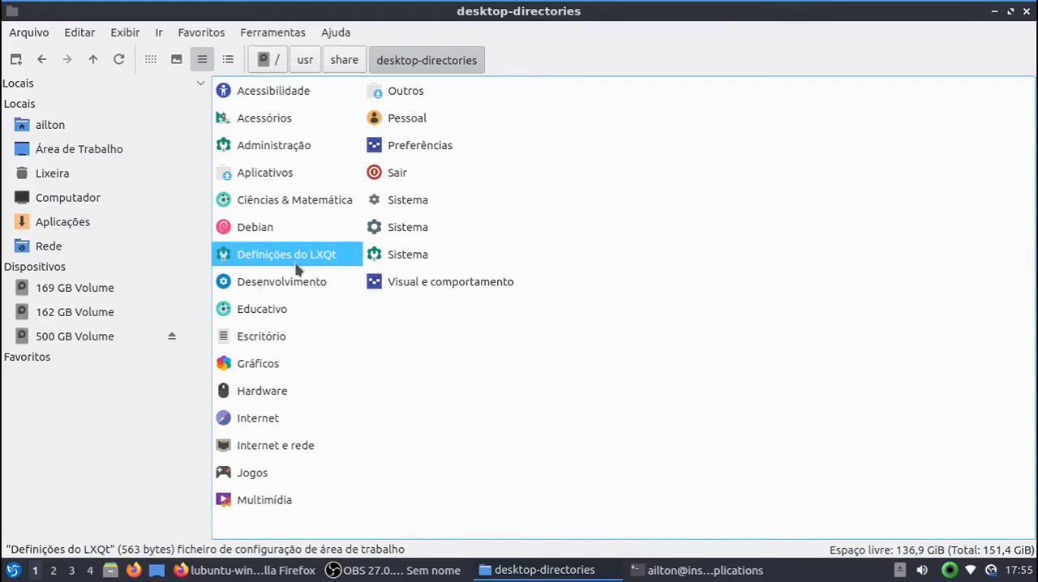
Step: Open a terminal in /usr/share/desktop-directories, list the file names with ls, and move the terminal window so it fits fully on screen
{"action": "left_click", "coordinate": [274, 33]}
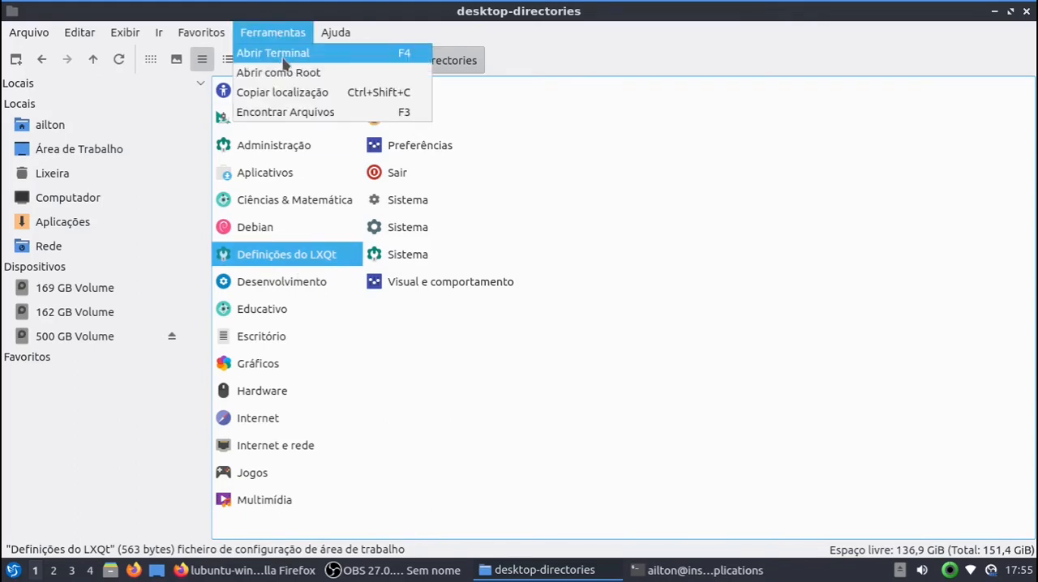
{"action": "left_click", "coordinate": [284, 61]}
{"action": "type", "text": "l"}
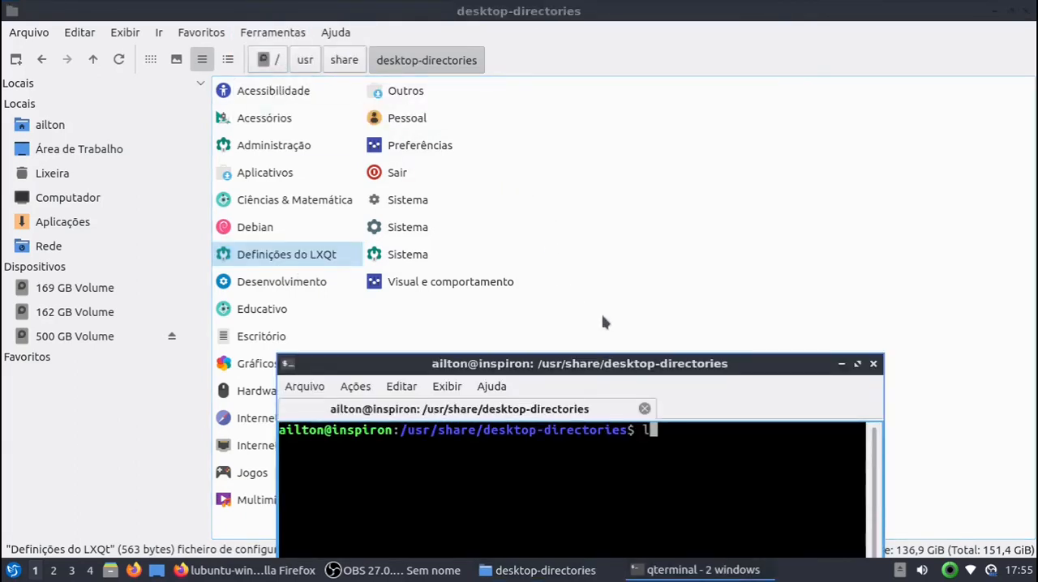
{"action": "type", "text": "s"}
{"action": "left_click_drag", "start_coordinate": [610, 363], "coordinate": [612, 65]}
{"action": "key", "text": "Return"}
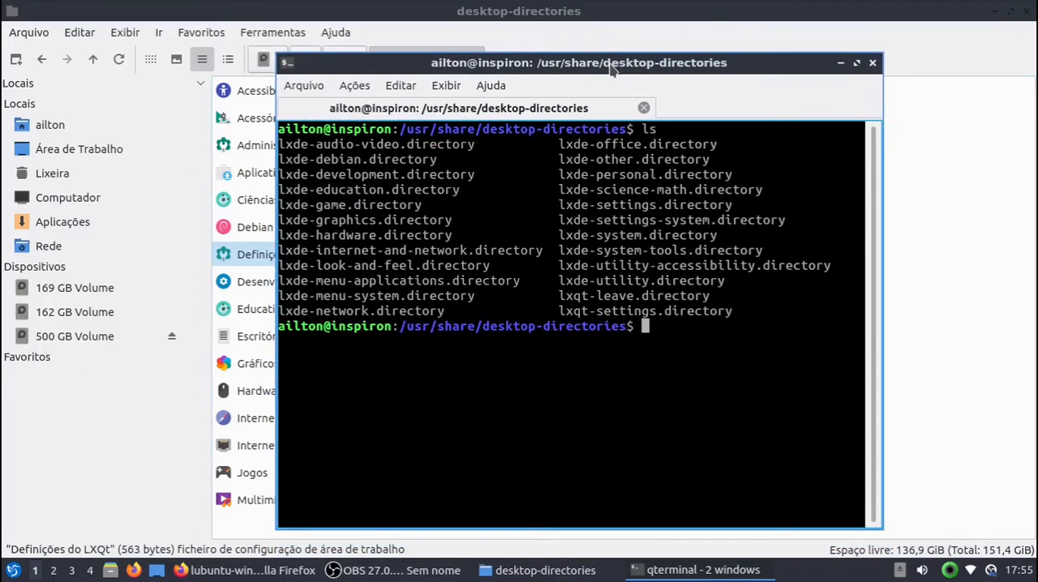
Step: Highlight the .directory extension of the lxde-audio-video file in the terminal listing, and close that terminal
{"action": "left_click_drag", "start_coordinate": [400, 145], "coordinate": [481, 144]}
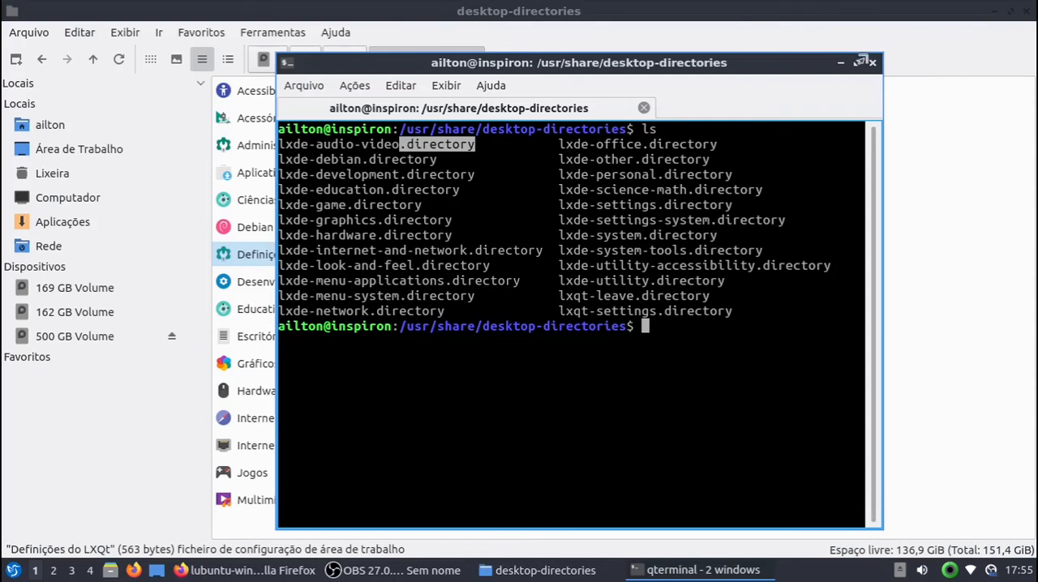
{"action": "left_click", "coordinate": [873, 63]}
{"action": "left_click", "coordinate": [560, 300]}
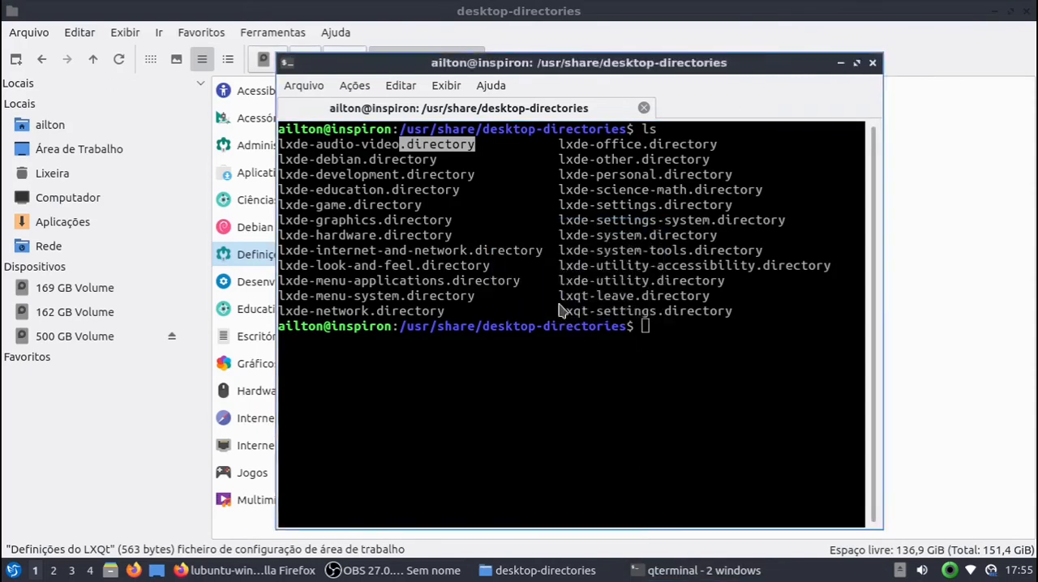
Step: Open the Definições do LXQt file from the desktop-directories folder in FeatherPad
{"action": "right_click", "coordinate": [285, 270]}
{"action": "mouse_move", "coordinate": [357, 290]}
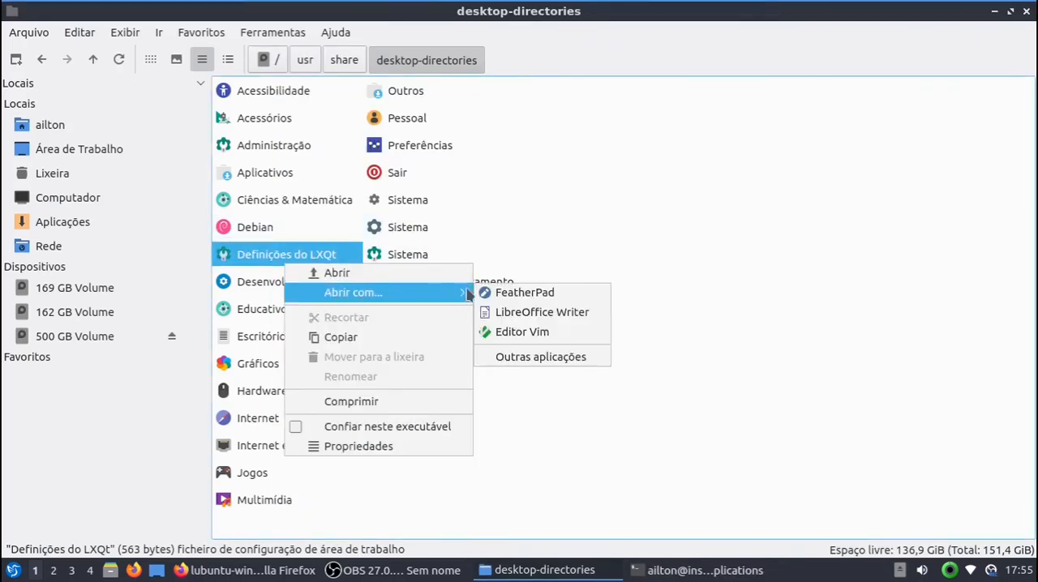
{"action": "left_click", "coordinate": [521, 292]}
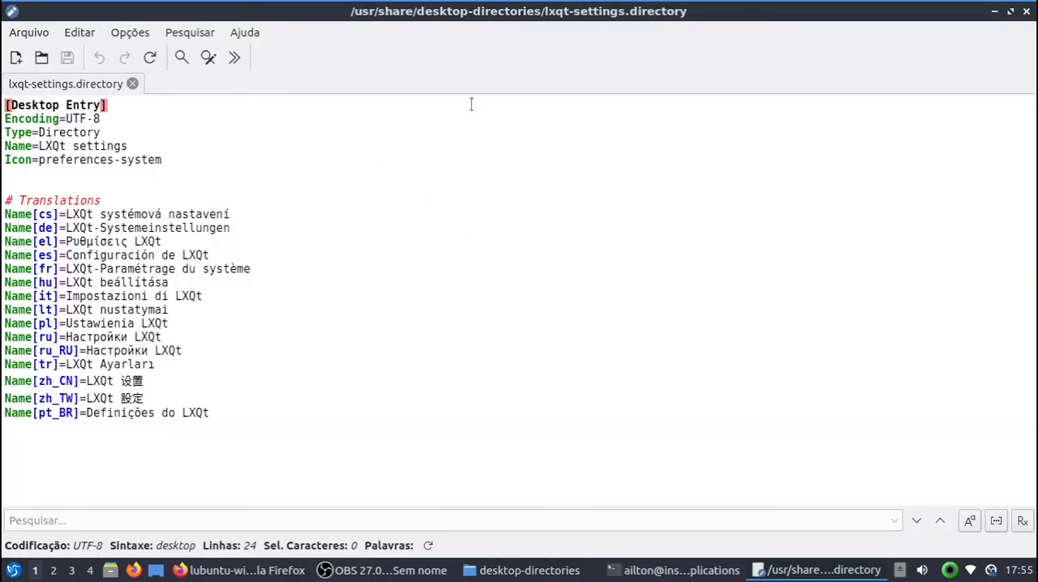
Step: Highlight the Name[pt_BR] line and its key in lxqt-settings.directory, and clear the selection
{"action": "left_click", "coordinate": [283, 418]}
{"action": "left_click_drag", "start_coordinate": [219, 413], "coordinate": [3, 415]}
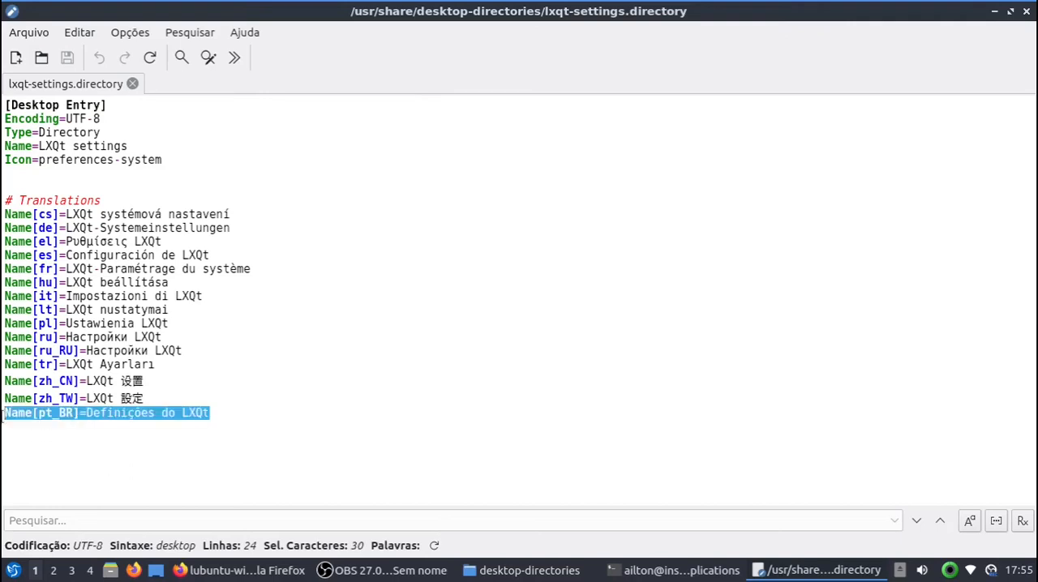
{"action": "left_click", "coordinate": [45, 413]}
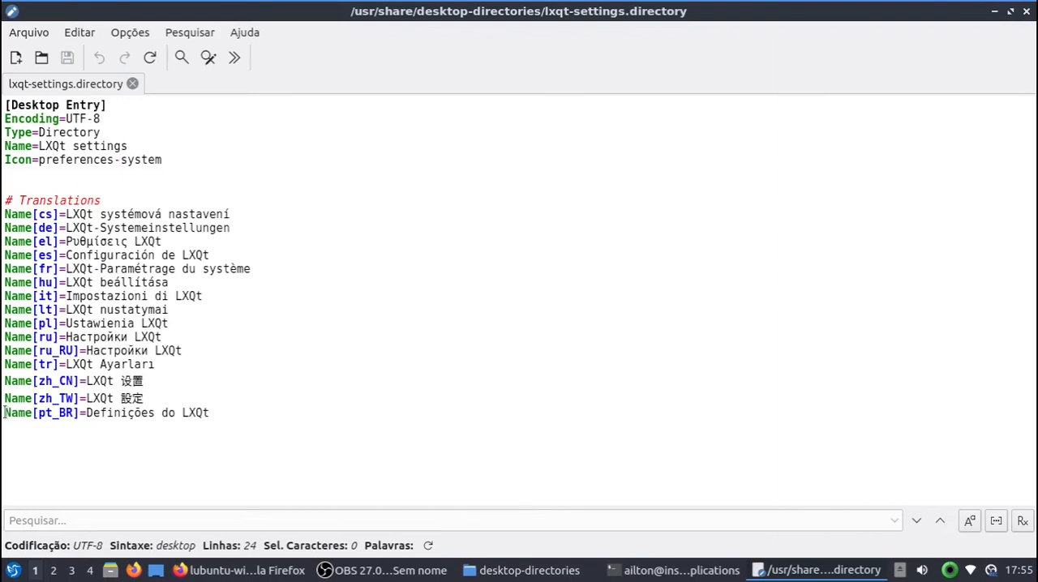
{"action": "left_click_drag", "start_coordinate": [5, 412], "coordinate": [84, 413]}
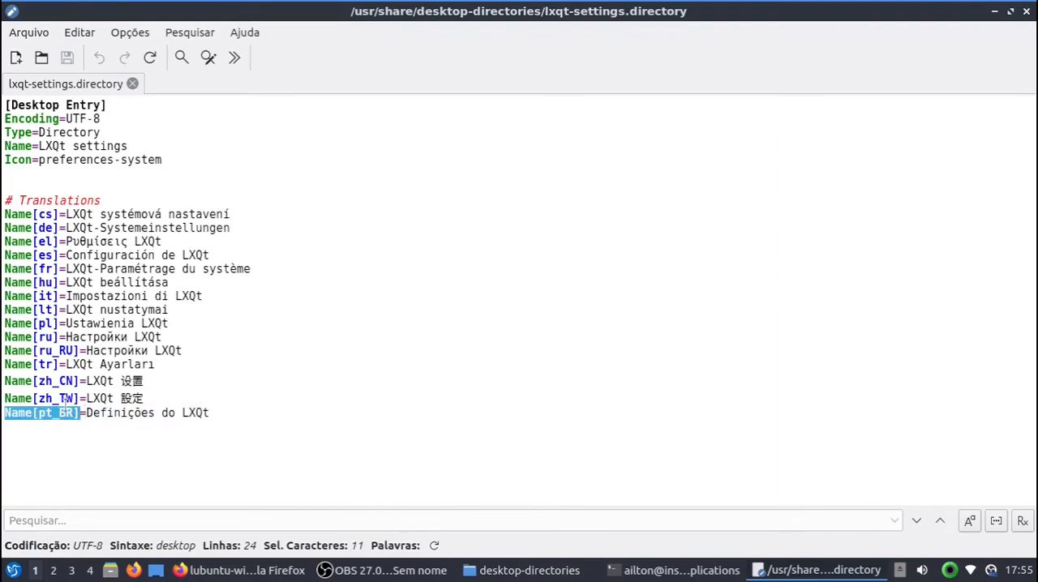
{"action": "left_click_drag", "start_coordinate": [223, 414], "coordinate": [6, 413]}
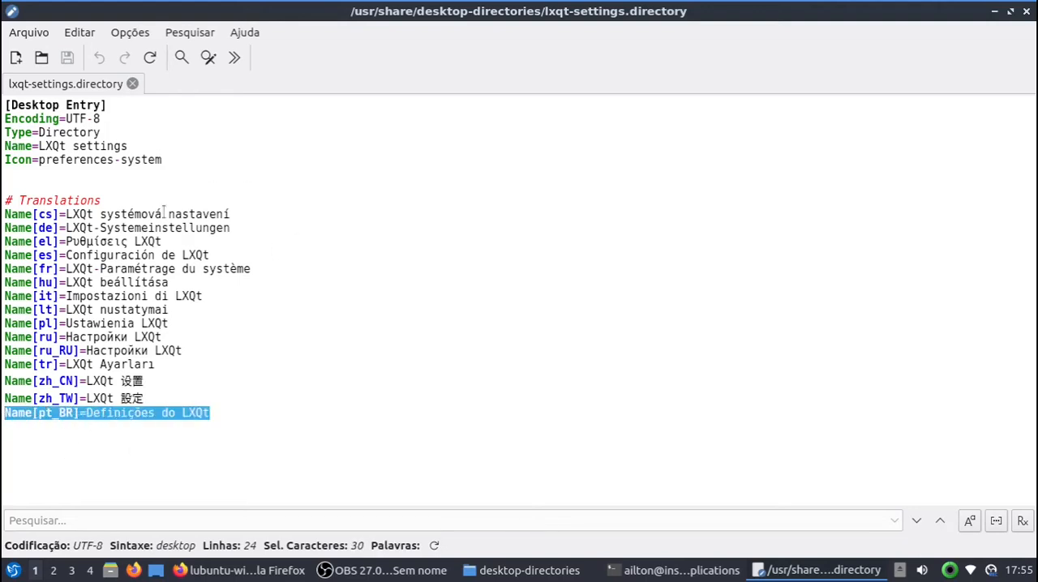
{"action": "left_click", "coordinate": [263, 314]}
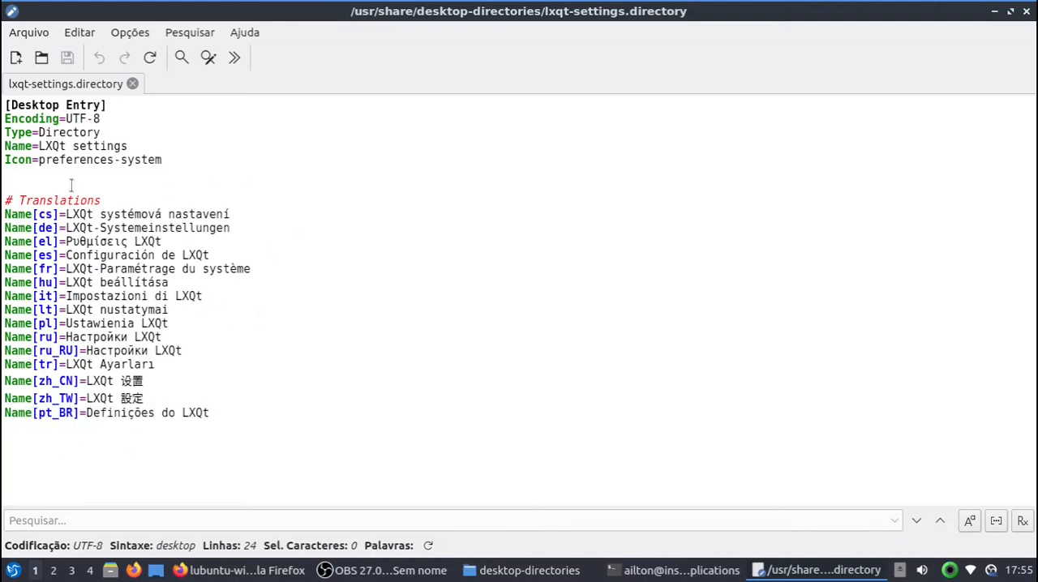
Step: Check the translated category names in the application menu, and close lxqt-settings.directory along with the text editor
{"action": "left_click", "coordinate": [12, 570]}
{"action": "mouse_move", "coordinate": [96, 409]}
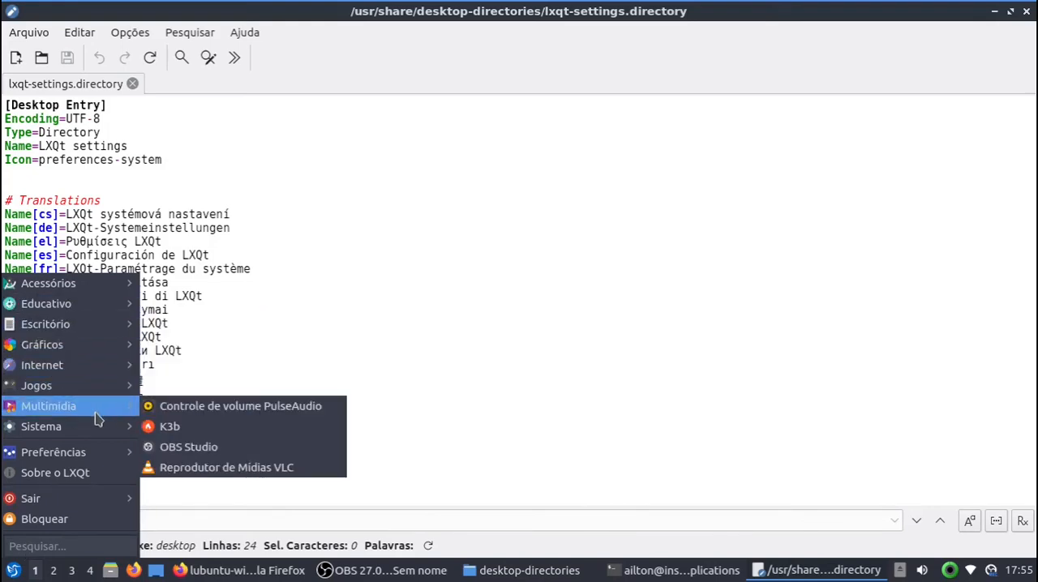
{"action": "left_click", "coordinate": [238, 329]}
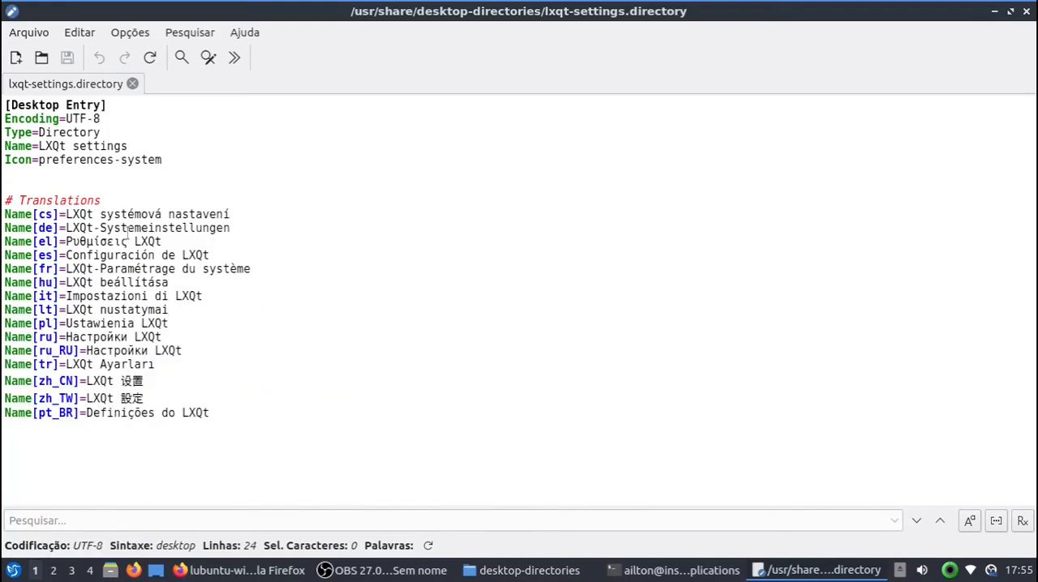
{"action": "left_click", "coordinate": [132, 83]}
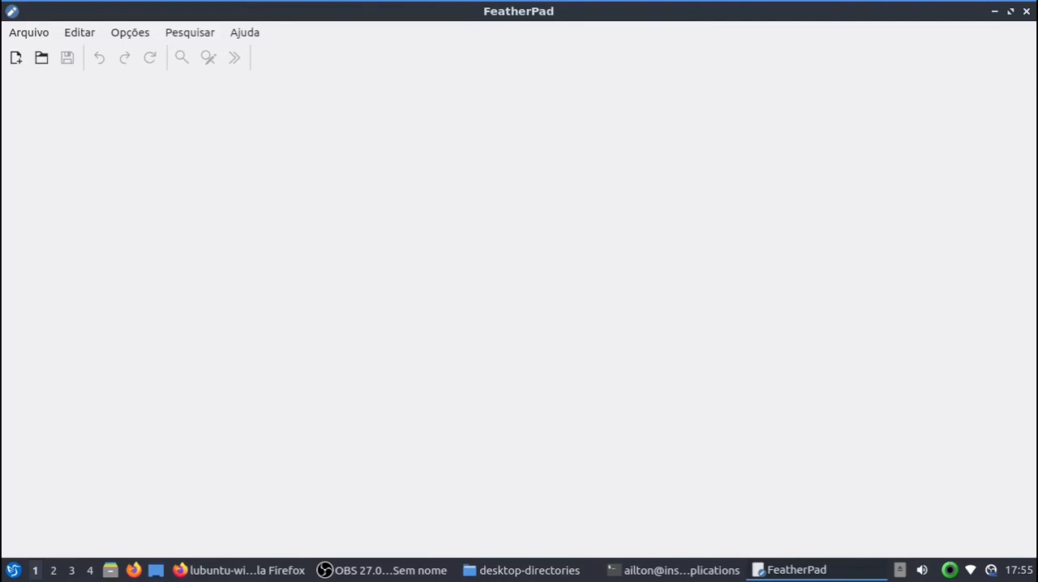
{"action": "left_click", "coordinate": [1026, 12]}
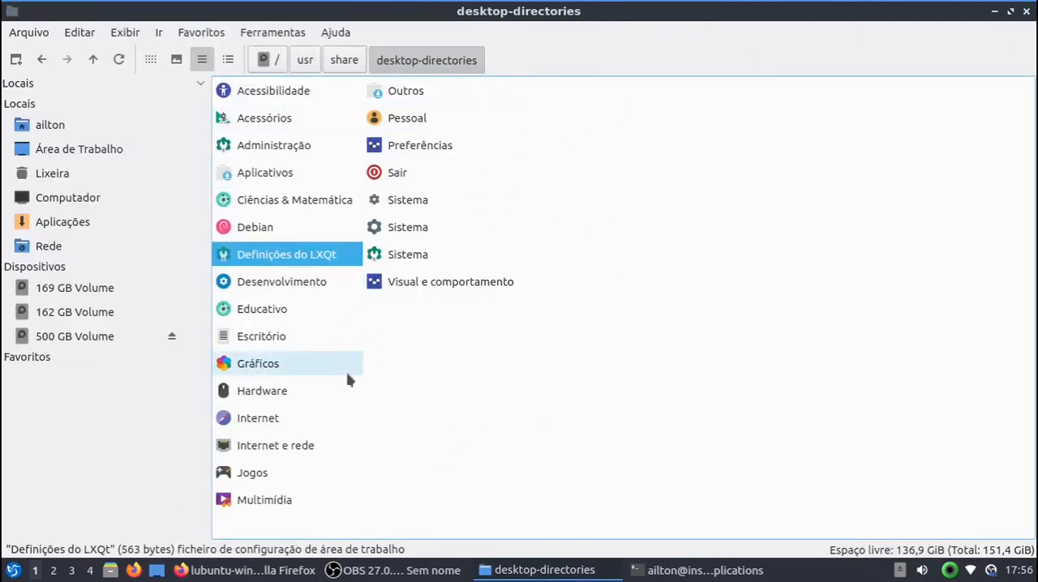
Step: Switch to Firefox and load the GitHub organization page github.com/appsedu
{"action": "left_click", "coordinate": [260, 572]}
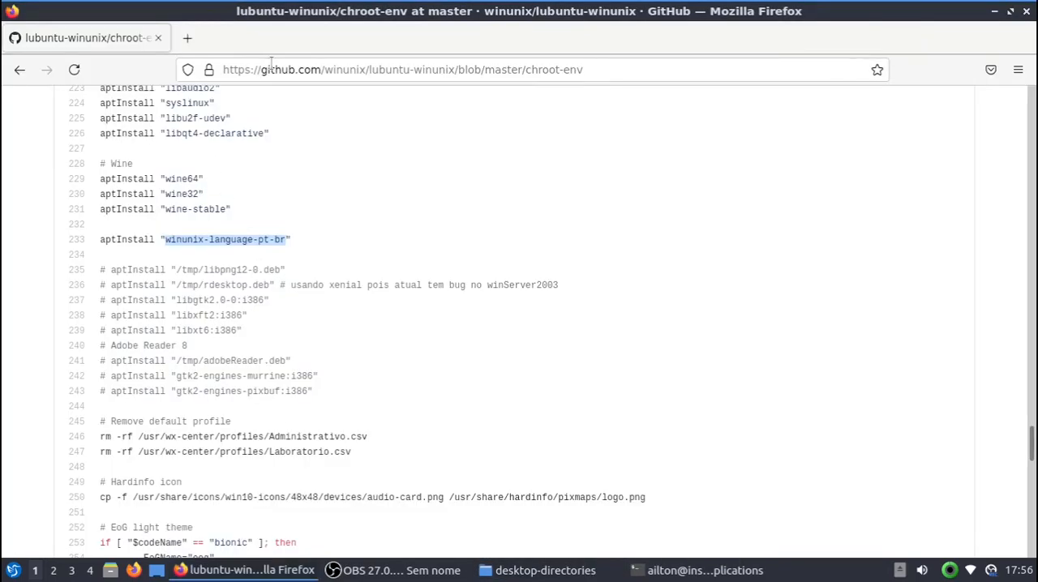
{"action": "left_click_drag", "start_coordinate": [324, 68], "coordinate": [498, 85]}
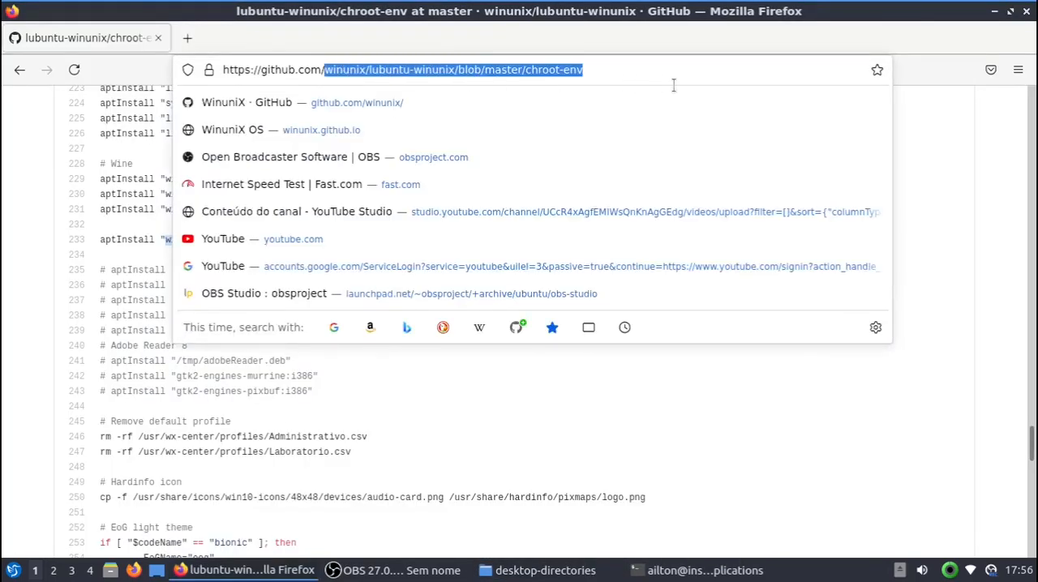
{"action": "type", "text": "appedu"}
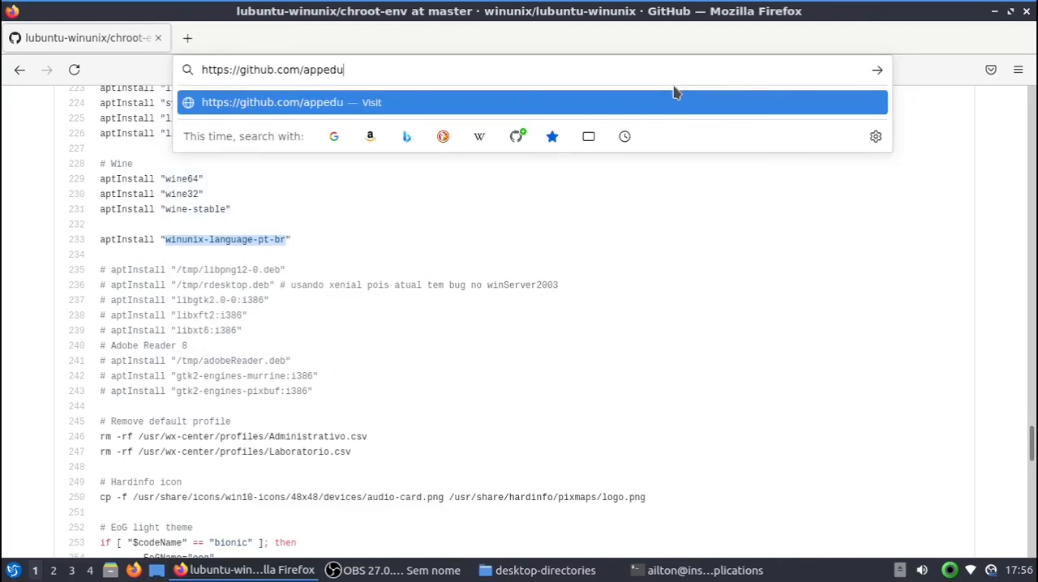
{"action": "key", "text": "BackSpace"}
{"action": "key", "text": "BackSpace"}
{"action": "key", "text": "BackSpace"}
{"action": "type", "text": "sedu"}
{"action": "key", "text": "Return"}
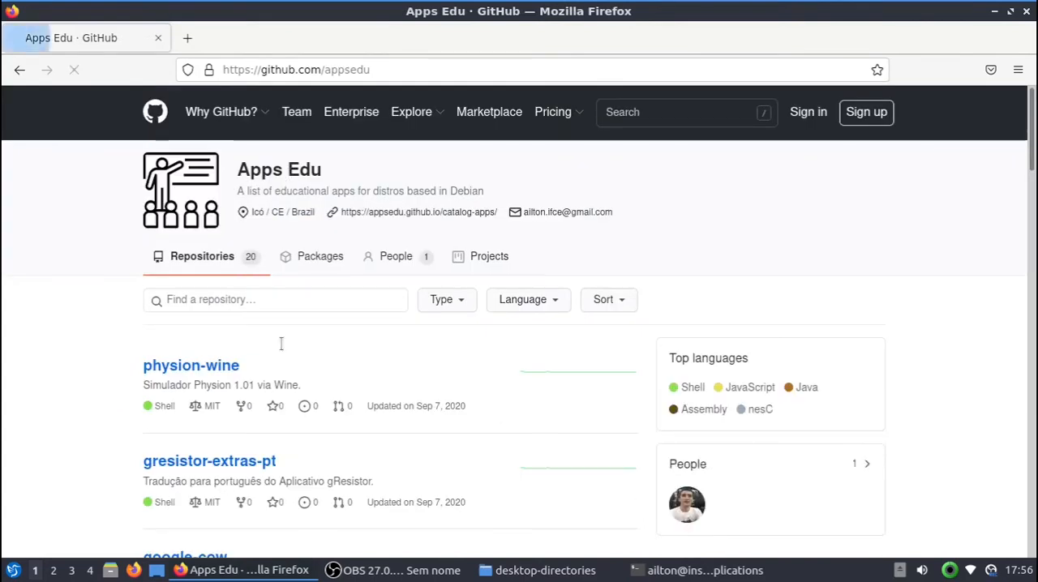
Step: Find the appsedu-menus repository in the Apps Edu repository list and open it
{"action": "scroll", "coordinate": [304, 349], "scroll_direction": "down", "scroll_amount": 5}
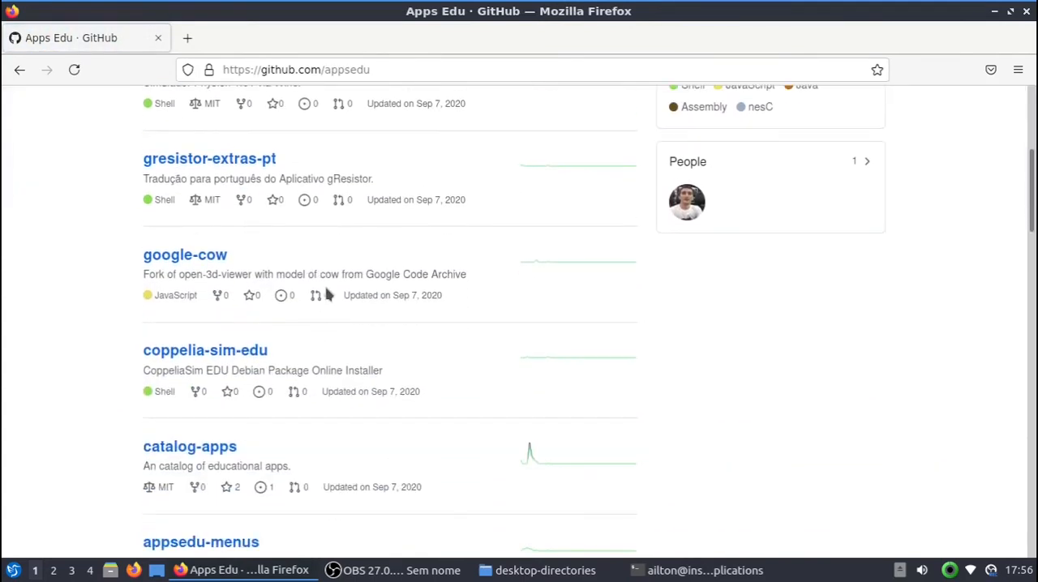
{"action": "scroll", "coordinate": [300, 292], "scroll_direction": "down", "scroll_amount": 4}
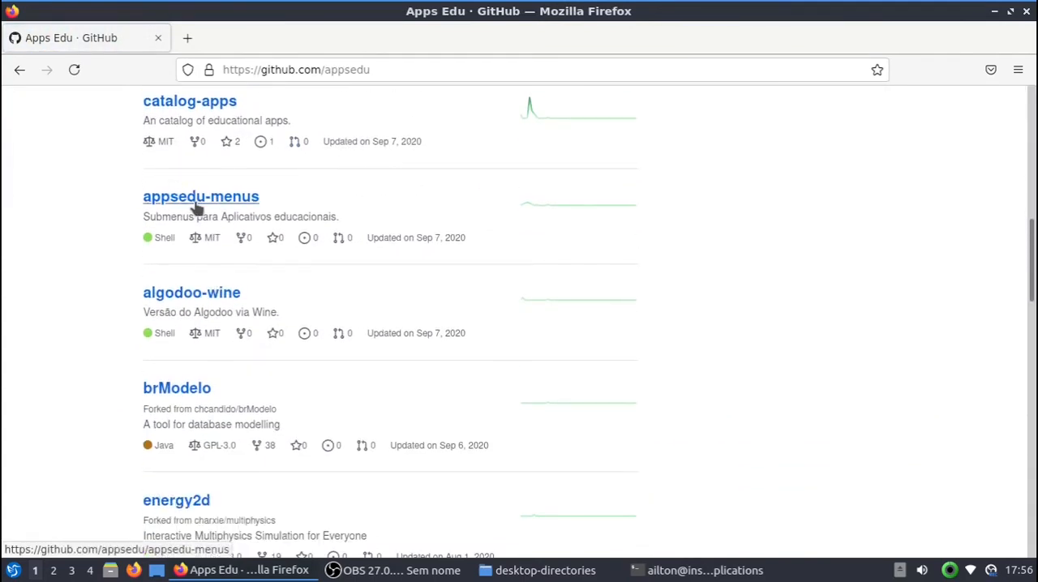
{"action": "left_click", "coordinate": [216, 202]}
Step: Show the contents of the application menu's Educativo submenu, and close the menu
{"action": "left_click", "coordinate": [13, 570]}
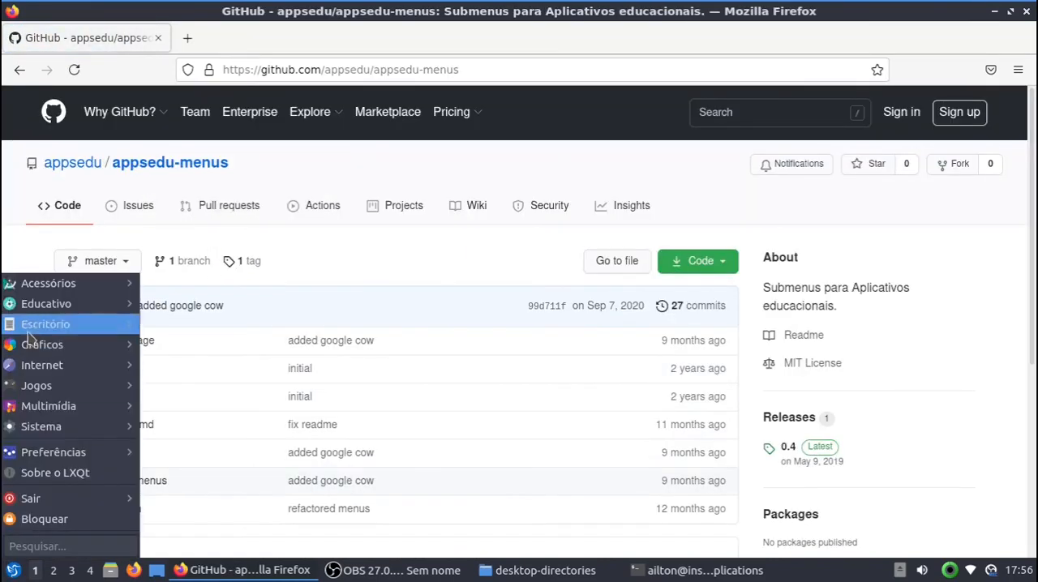
{"action": "mouse_move", "coordinate": [36, 308]}
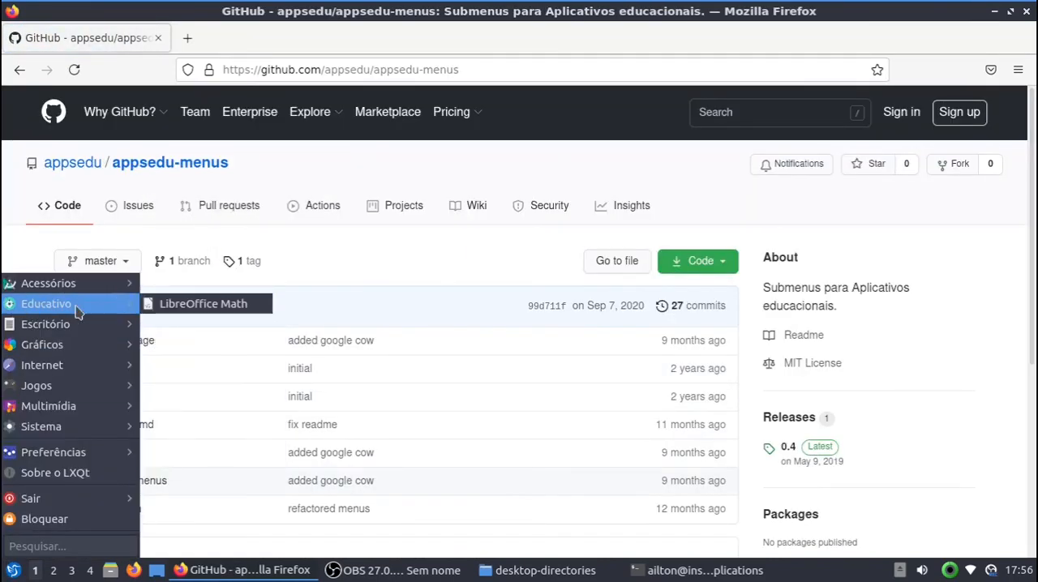
{"action": "left_click", "coordinate": [397, 252]}
Step: Open the More info page linked in the appsedu-menus README and highlight its title, Educational apps divided by discipline
{"action": "scroll", "coordinate": [398, 250], "scroll_direction": "down", "scroll_amount": 3}
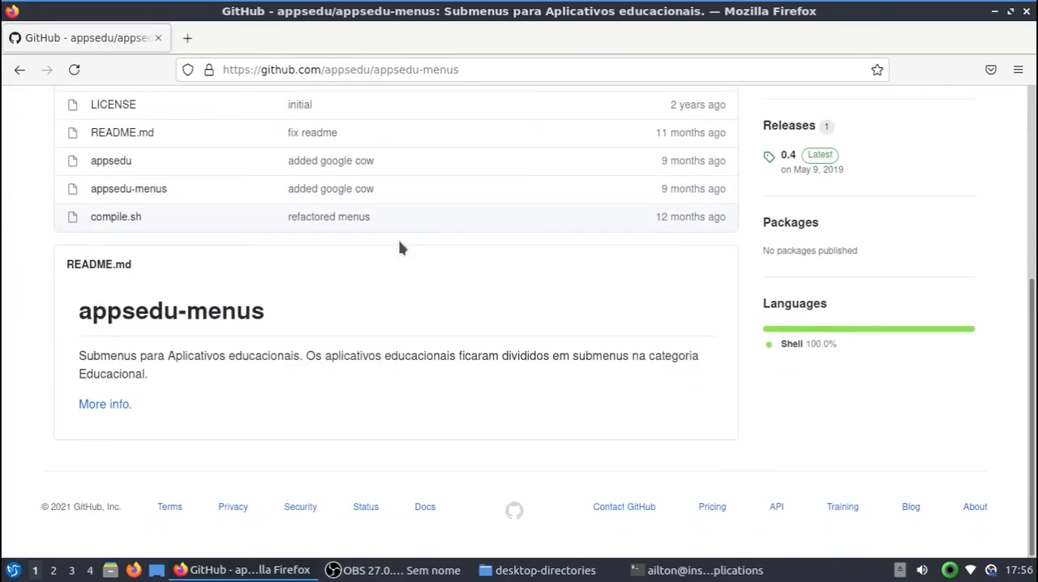
{"action": "left_click", "coordinate": [113, 409]}
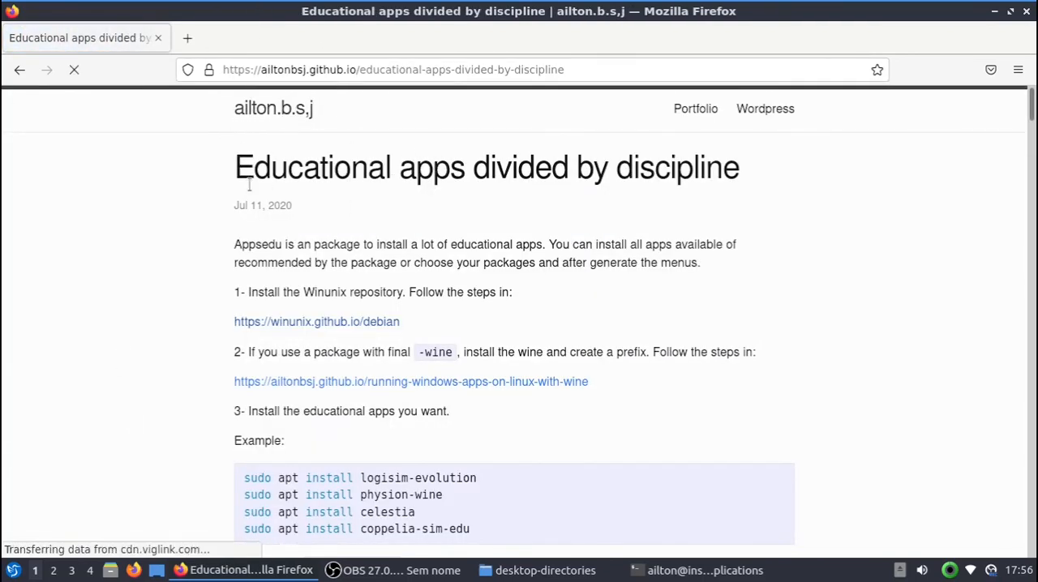
{"action": "left_click_drag", "start_coordinate": [236, 174], "coordinate": [799, 169]}
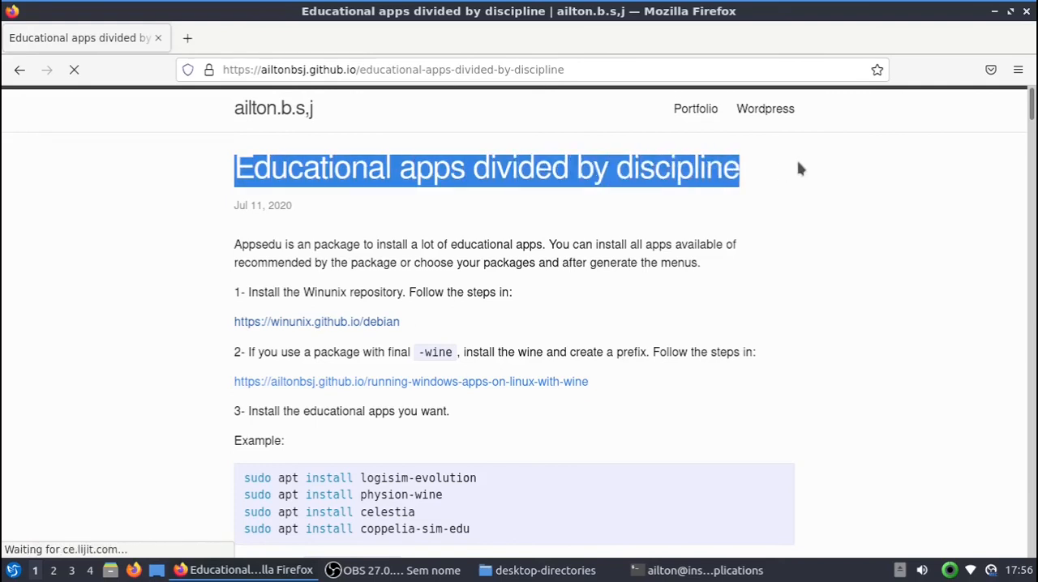
{"action": "left_click", "coordinate": [573, 199]}
Step: Review the article's installation steps and Education menu image, and briefly show the desktop-directories folder for comparison
{"action": "scroll", "coordinate": [409, 252], "scroll_direction": "down", "scroll_amount": 4}
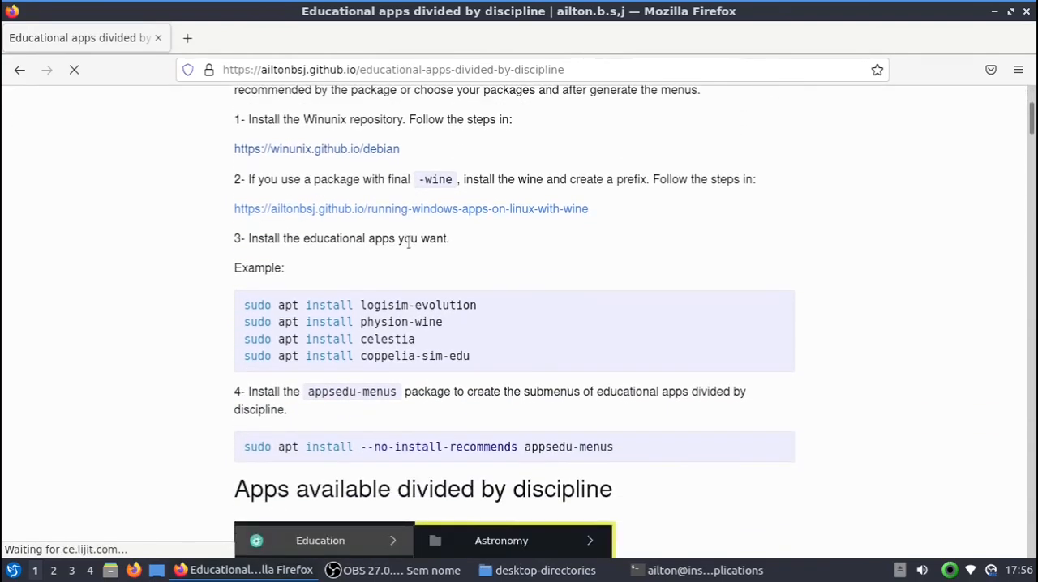
{"action": "scroll", "coordinate": [408, 243], "scroll_direction": "up", "scroll_amount": 4}
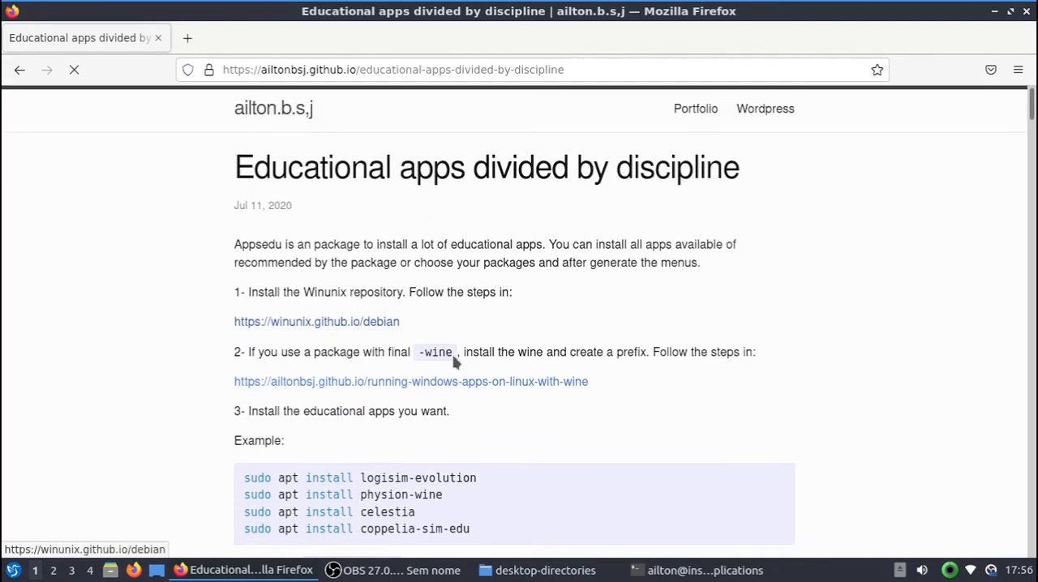
{"action": "scroll", "coordinate": [502, 296], "scroll_direction": "down", "scroll_amount": 10}
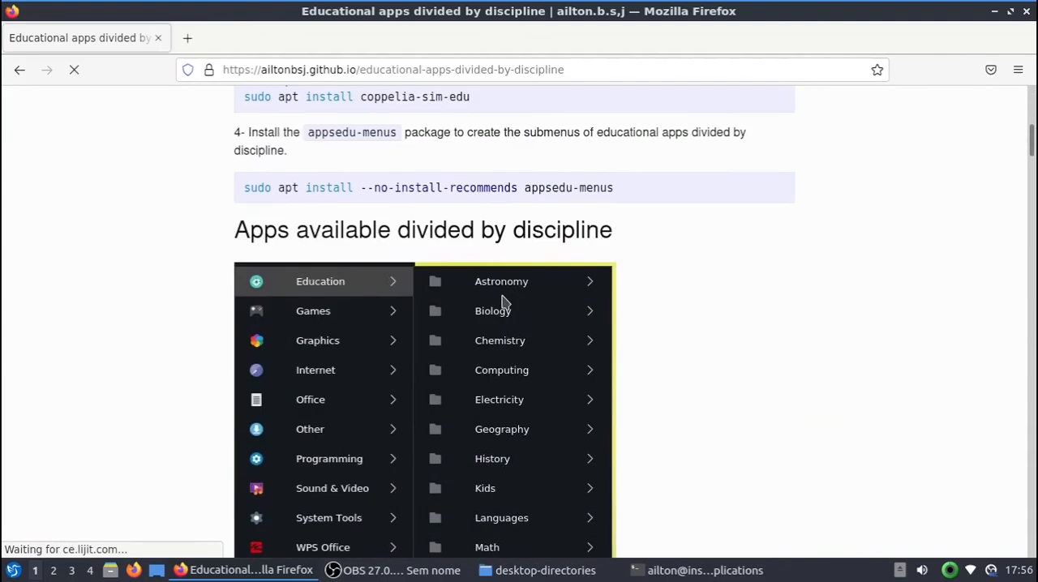
{"action": "scroll", "coordinate": [398, 281], "scroll_direction": "down", "scroll_amount": 3}
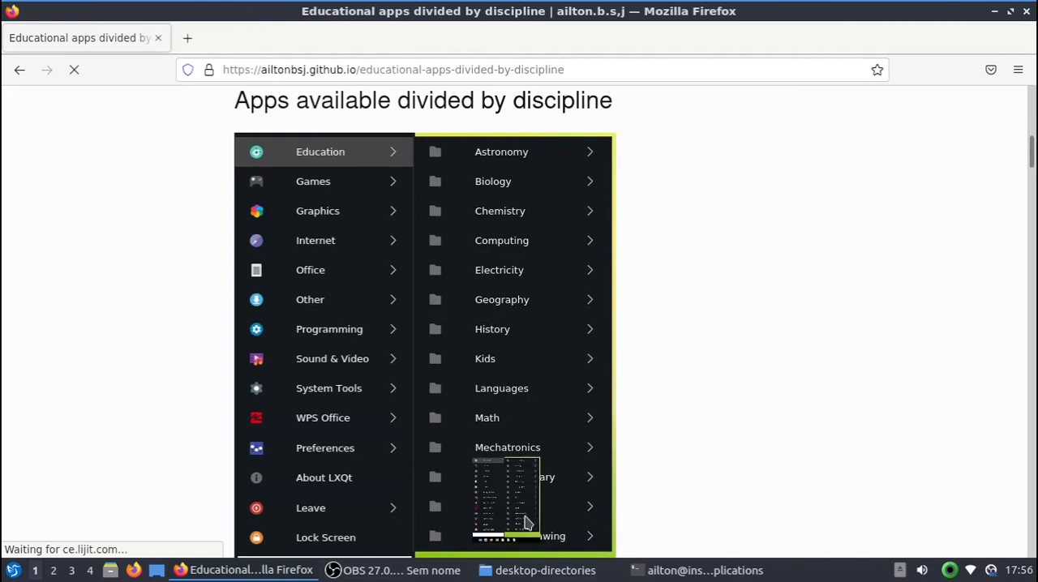
{"action": "left_click", "coordinate": [547, 571]}
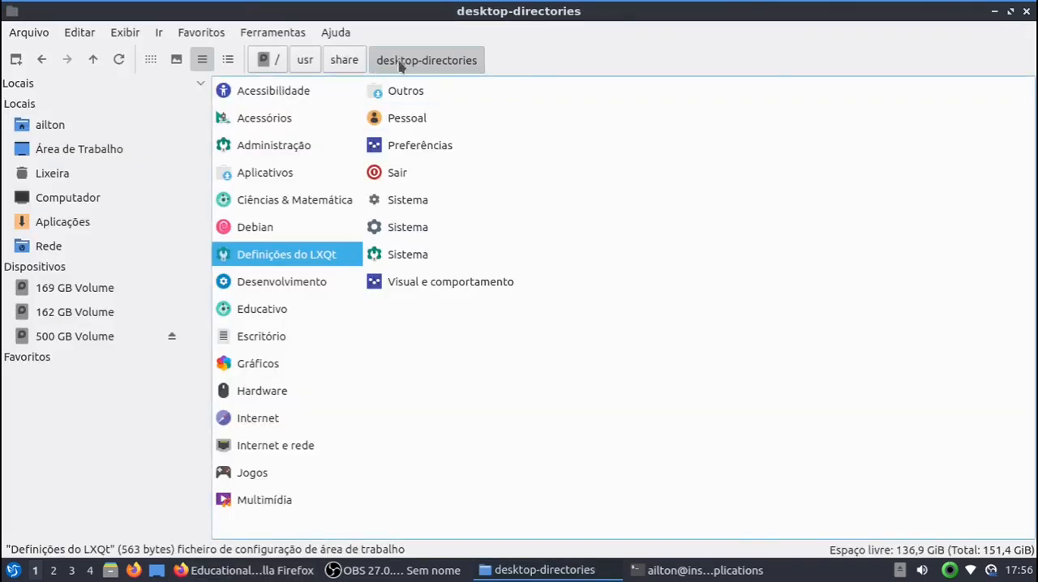
{"action": "left_click", "coordinate": [541, 571]}
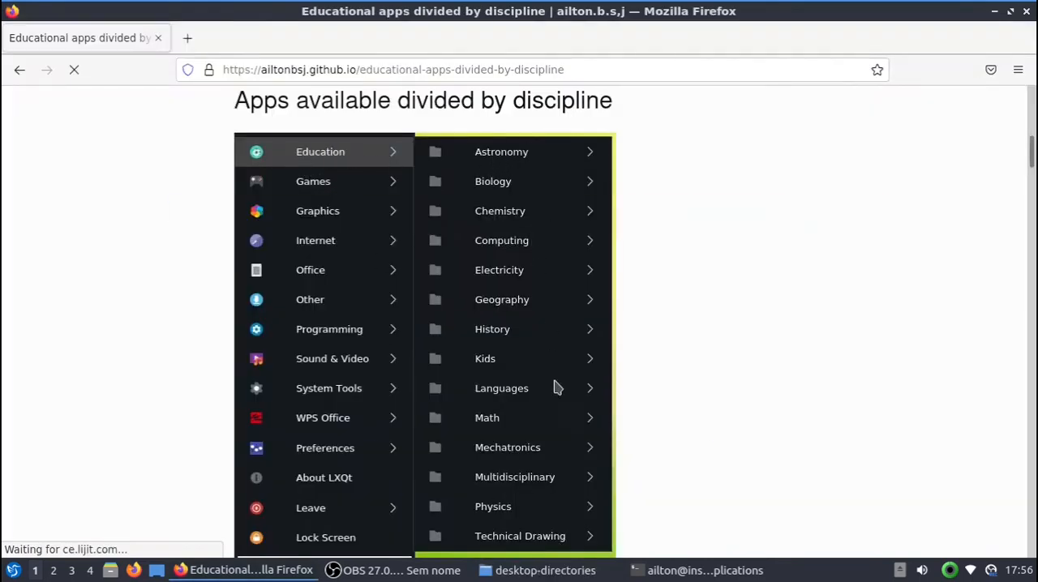
Step: Examine the article's English and Portuguese menu images and the apps listed for each discipline, from Astronomia through Matemática
{"action": "scroll", "coordinate": [517, 304], "scroll_direction": "down", "scroll_amount": 1}
{"action": "scroll", "coordinate": [366, 221], "scroll_direction": "down", "scroll_amount": 3}
{"action": "scroll", "coordinate": [479, 243], "scroll_direction": "up", "scroll_amount": 1}
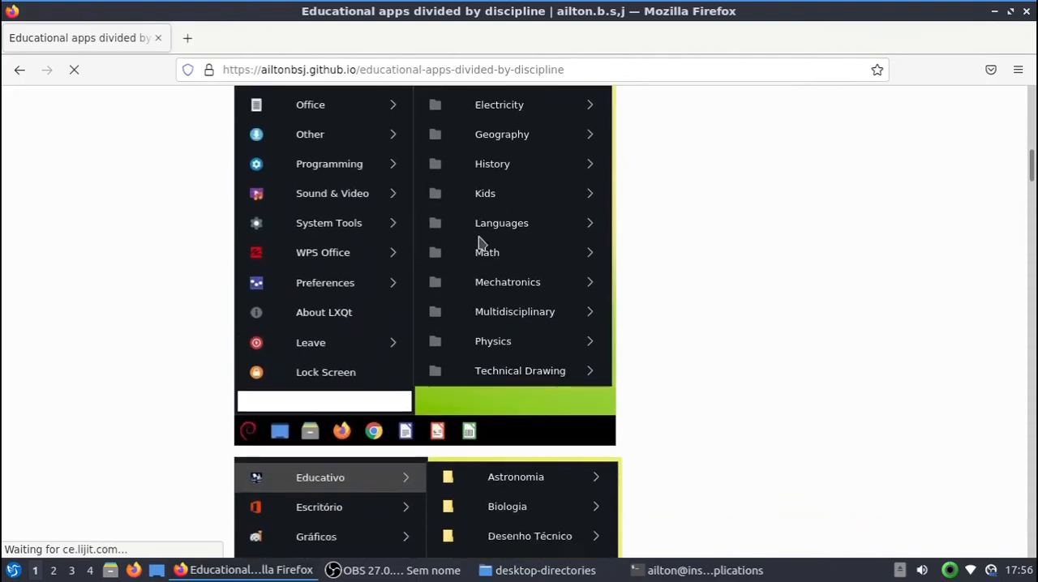
{"action": "scroll", "coordinate": [479, 281], "scroll_direction": "down", "scroll_amount": 4}
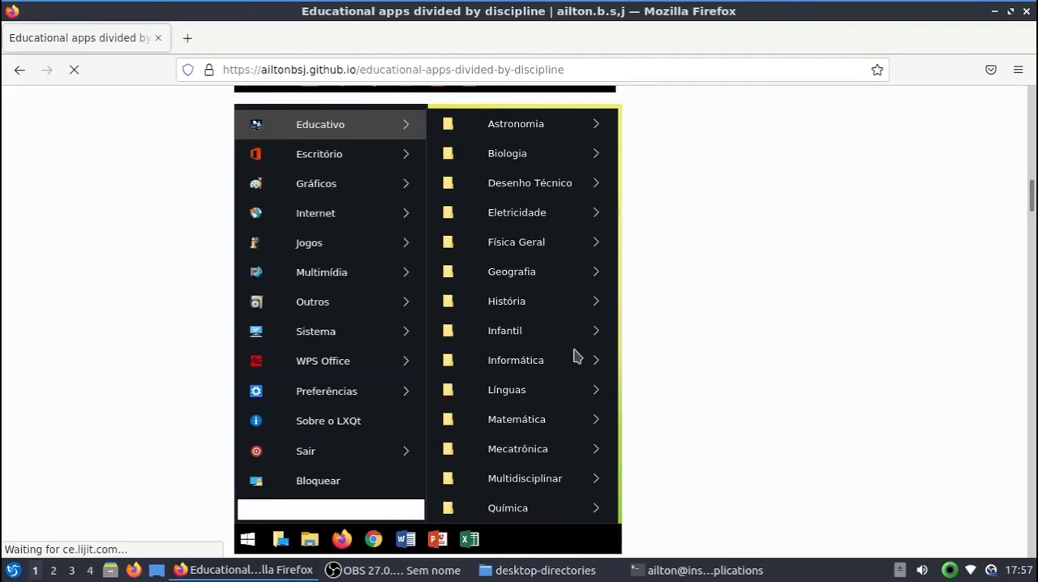
{"action": "scroll", "coordinate": [572, 349], "scroll_direction": "down", "scroll_amount": 5}
{"action": "scroll", "coordinate": [607, 304], "scroll_direction": "down", "scroll_amount": 5}
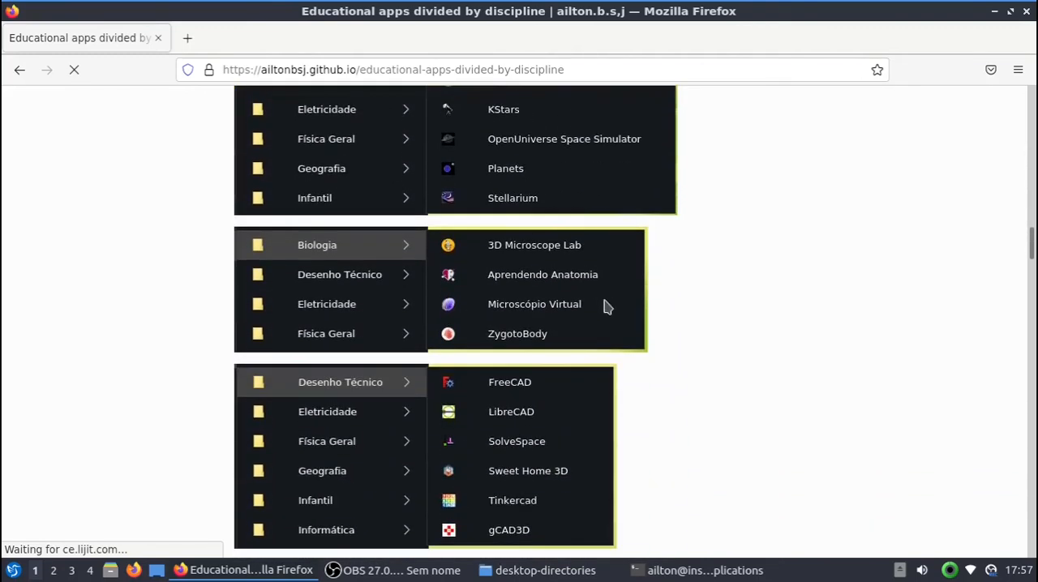
{"action": "scroll", "coordinate": [395, 280], "scroll_direction": "down", "scroll_amount": 9}
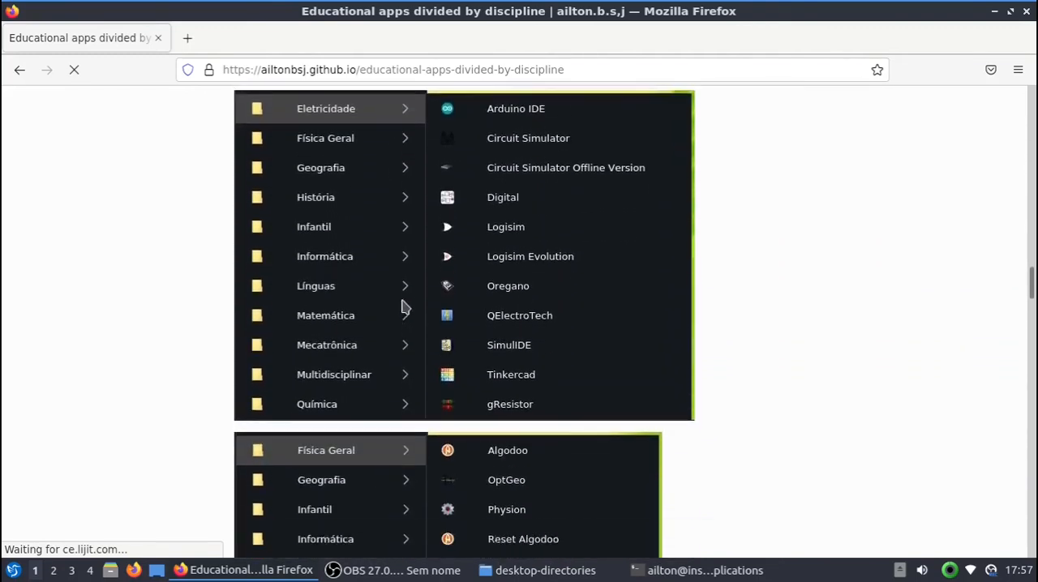
{"action": "scroll", "coordinate": [556, 322], "scroll_direction": "down", "scroll_amount": 7}
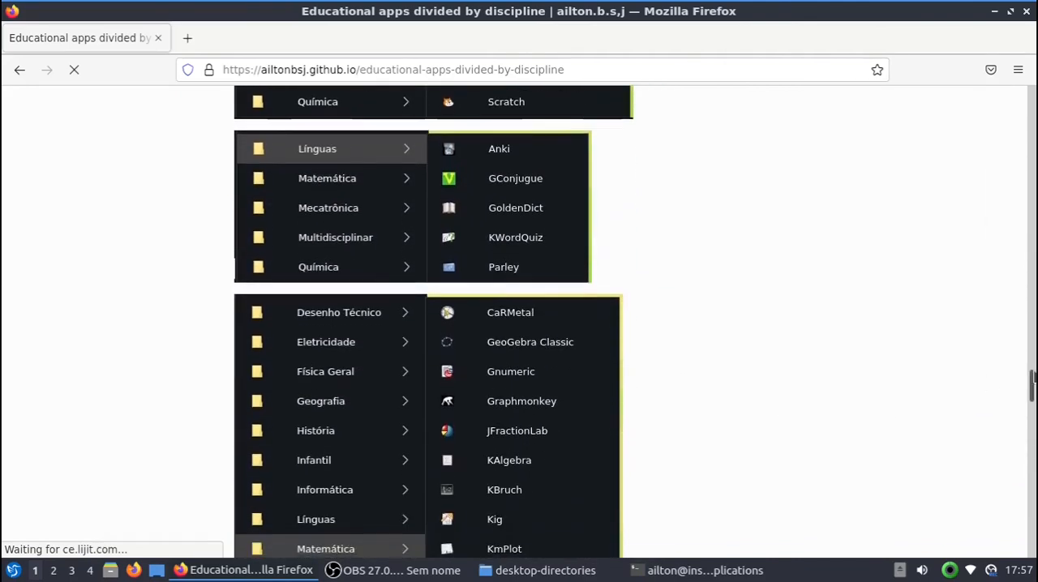
Step: Remove the article path from the page address to open the blog's home page, and close the browser tab
{"action": "left_click_drag", "start_coordinate": [1031, 388], "coordinate": [270, 71]}
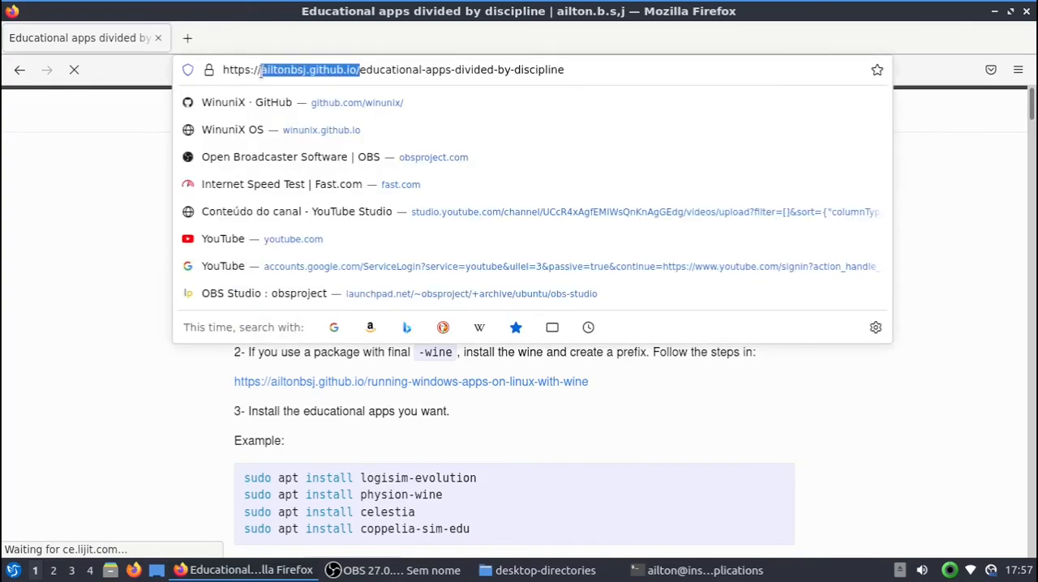
{"action": "left_click_drag", "start_coordinate": [360, 70], "coordinate": [621, 65]}
{"action": "key", "text": "BackSpace"}
{"action": "key", "text": "Return"}
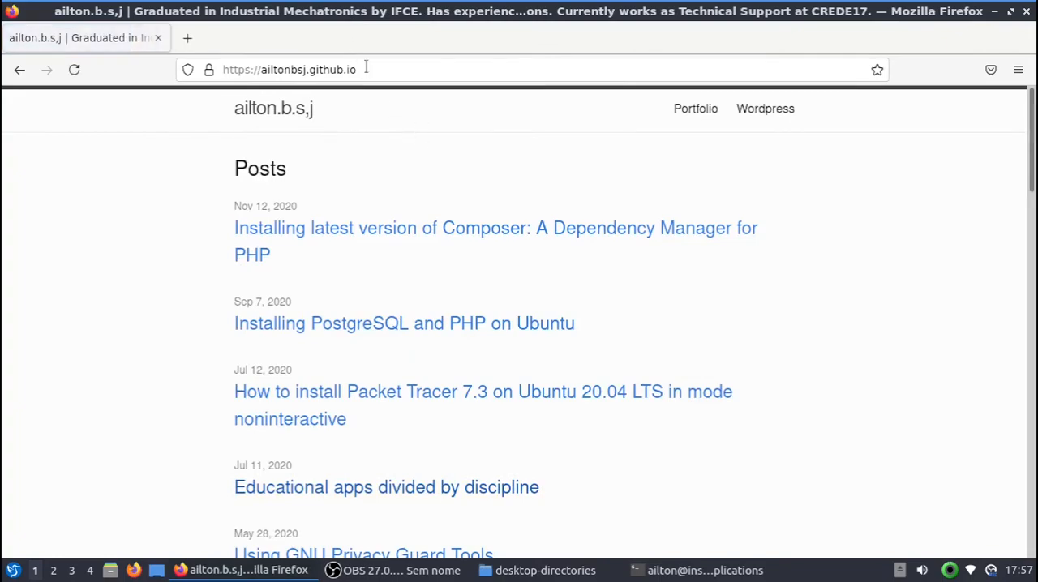
{"action": "left_click", "coordinate": [159, 38]}
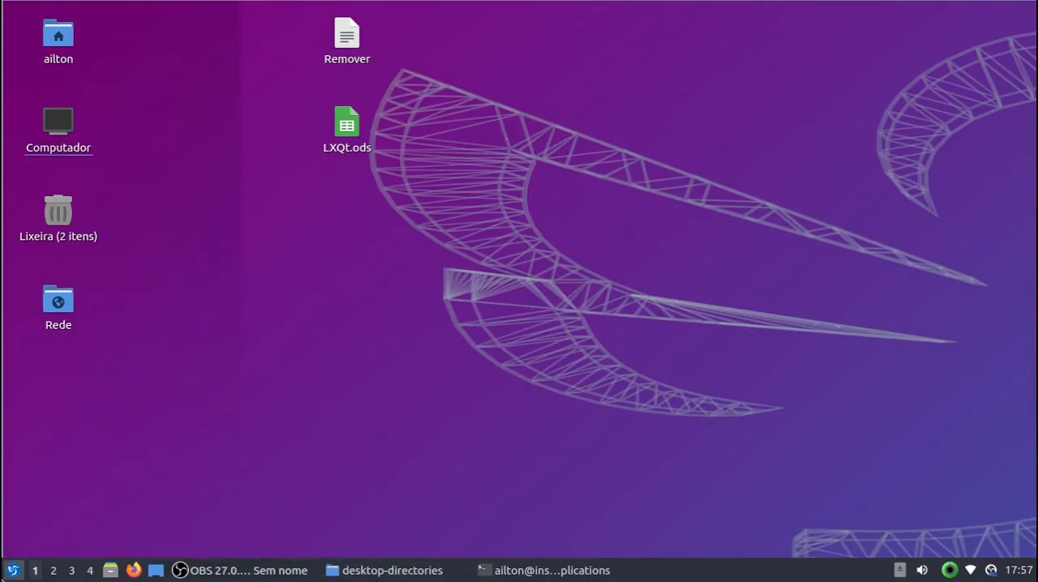
Step: Open LXQt.ods from the desktop and go over the Qlipper to nobleNote rows in the column headed 21
{"action": "left_click", "coordinate": [13, 570]}
{"action": "mouse_move", "coordinate": [78, 292]}
{"action": "left_click", "coordinate": [216, 191]}
{"action": "double_click", "coordinate": [356, 150]}
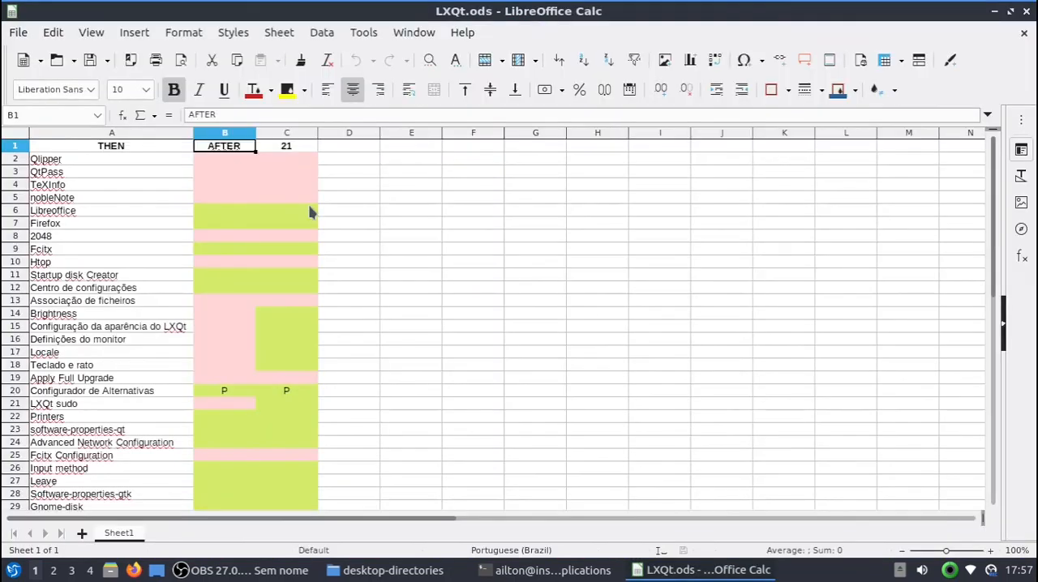
{"action": "left_click", "coordinate": [280, 161]}
{"action": "left_click", "coordinate": [285, 185]}
{"action": "left_click", "coordinate": [287, 198]}
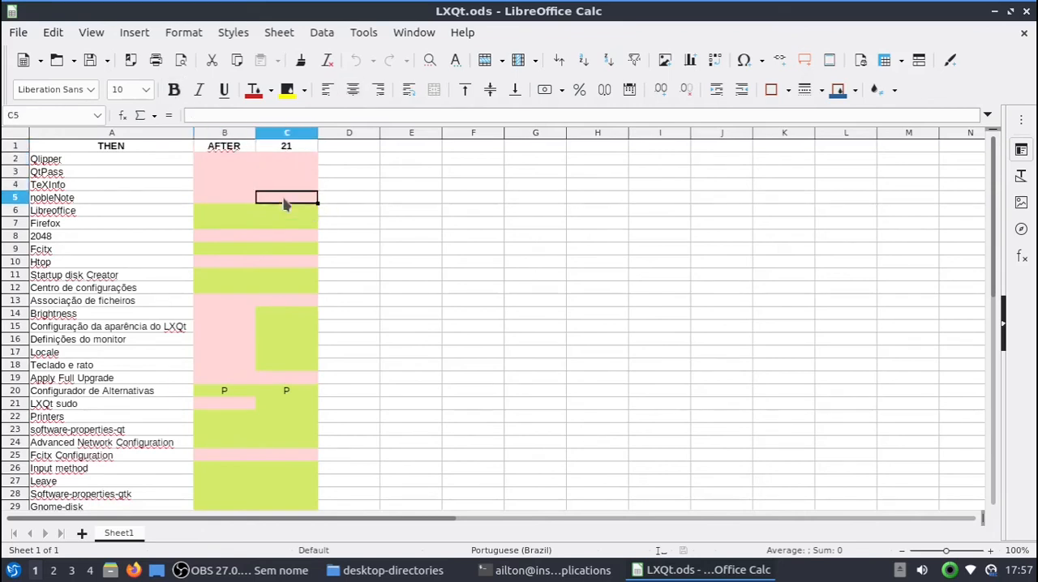
{"action": "left_click", "coordinate": [276, 162]}
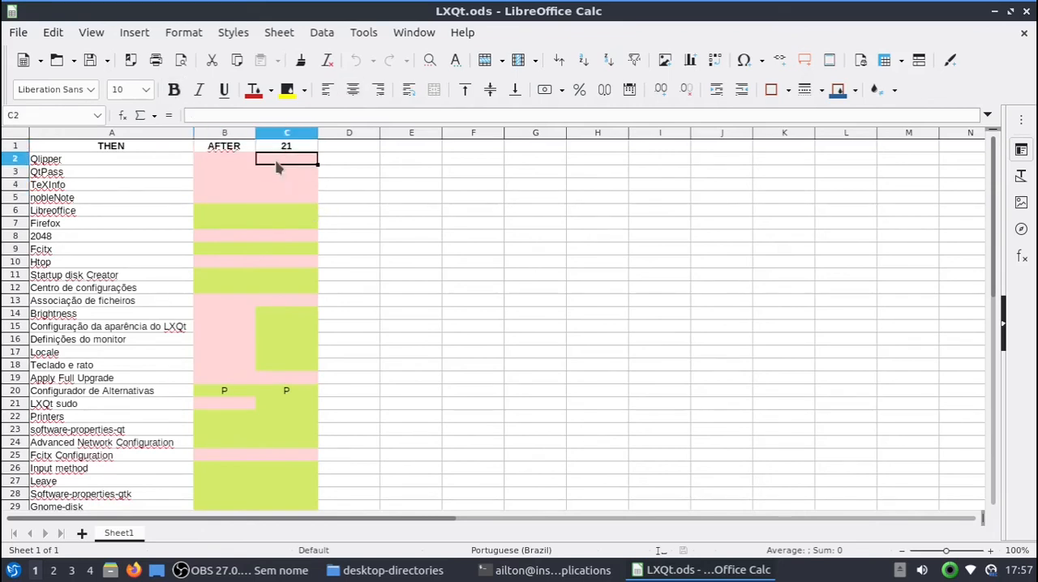
Step: Launch Área de transferência from the Acessórios applications and dismiss the reopened application menu
{"action": "left_click", "coordinate": [13, 570]}
{"action": "mouse_move", "coordinate": [65, 297]}
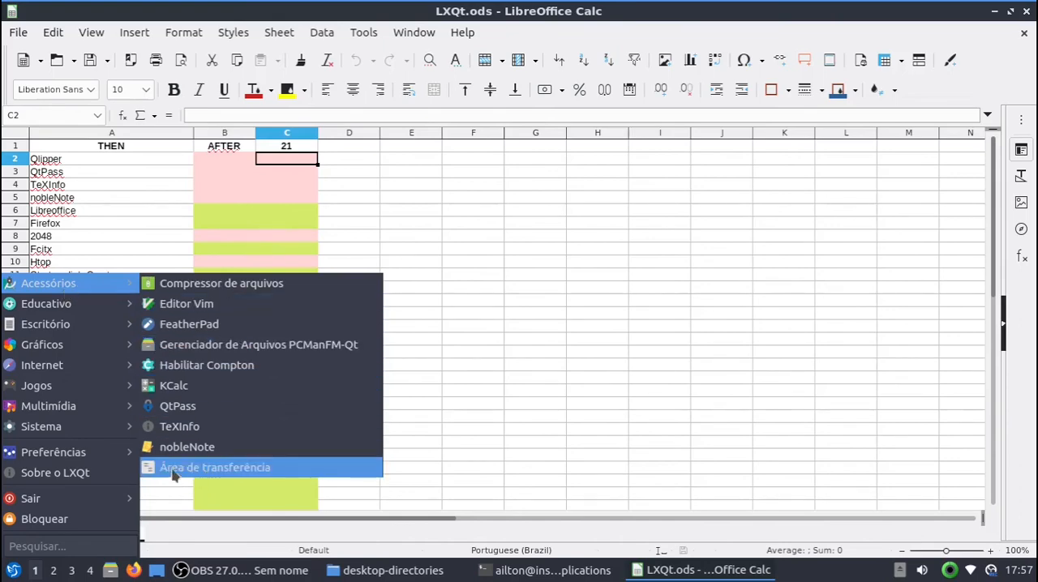
{"action": "left_click", "coordinate": [217, 470]}
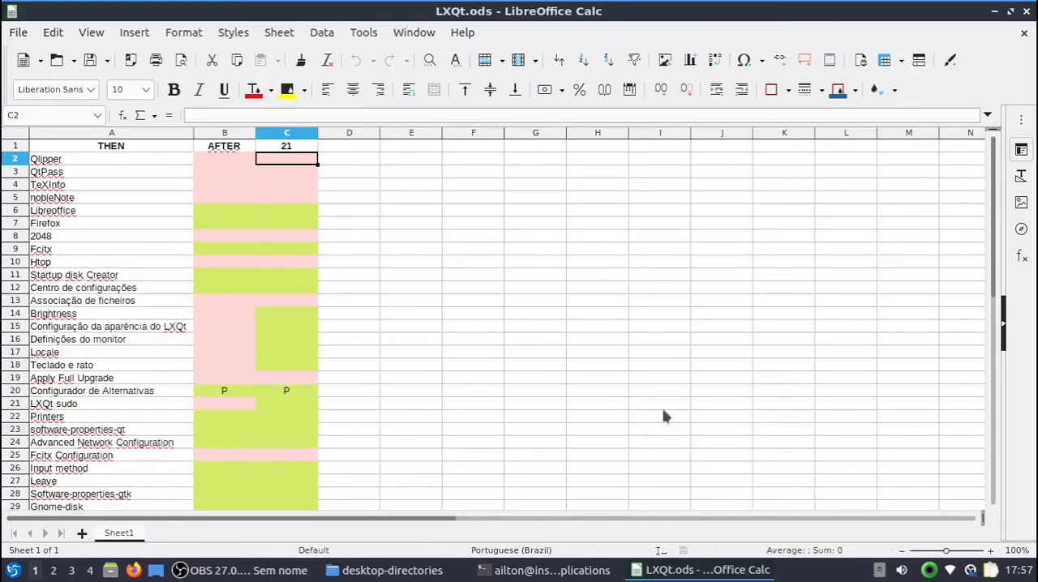
{"action": "left_click", "coordinate": [11, 570]}
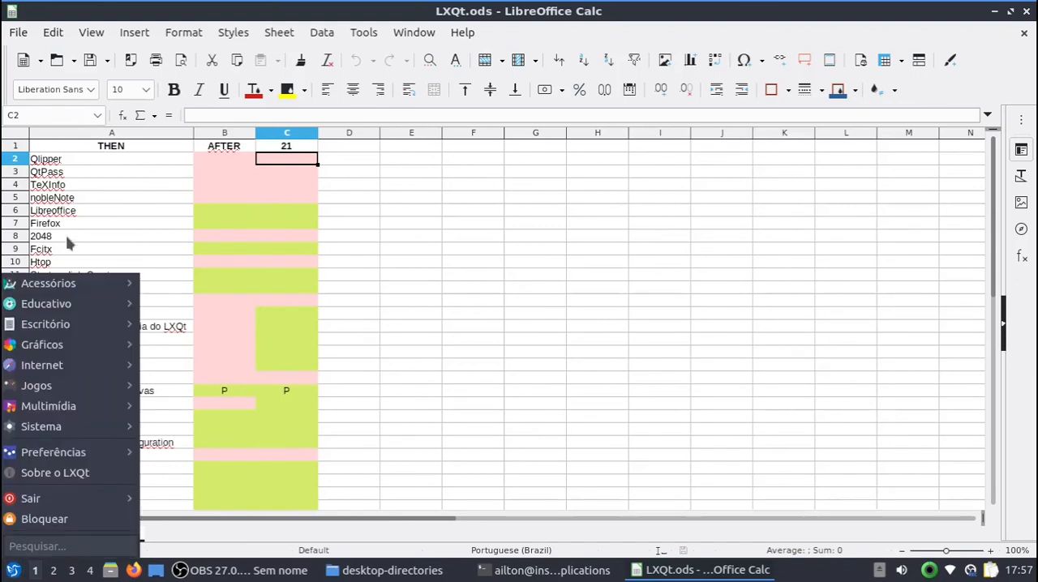
{"action": "left_click", "coordinate": [695, 412]}
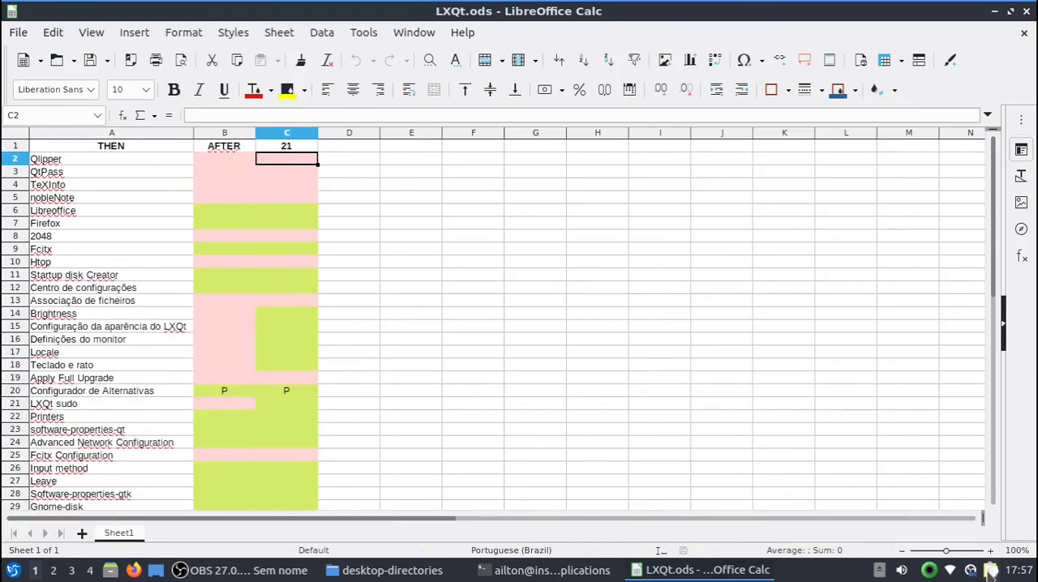
Step: Show Qlipper's clipboard history and its available options from the system tray, and dismiss them
{"action": "left_click", "coordinate": [990, 570]}
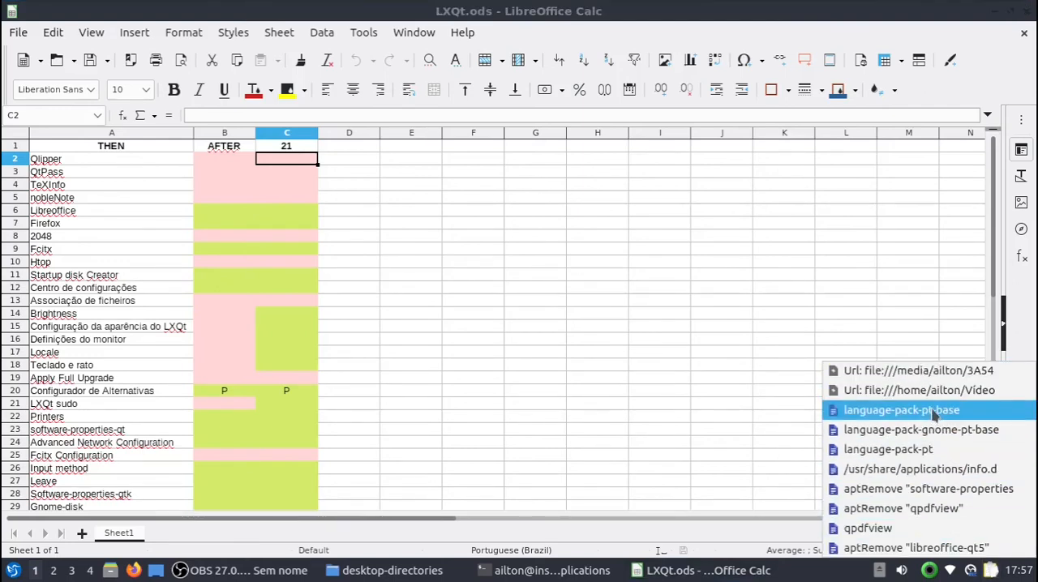
{"action": "left_click", "coordinate": [989, 570]}
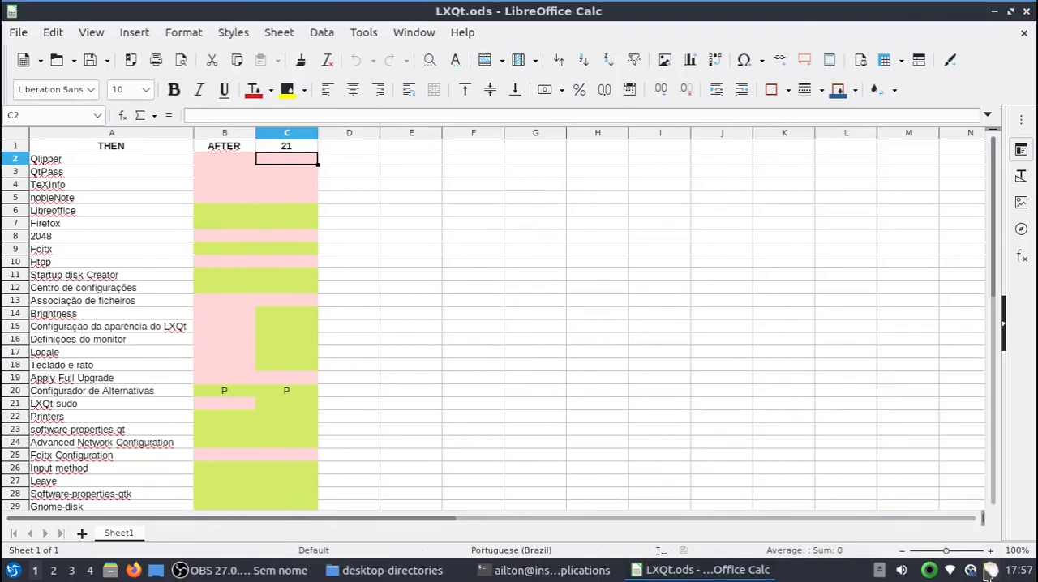
{"action": "right_click", "coordinate": [989, 571]}
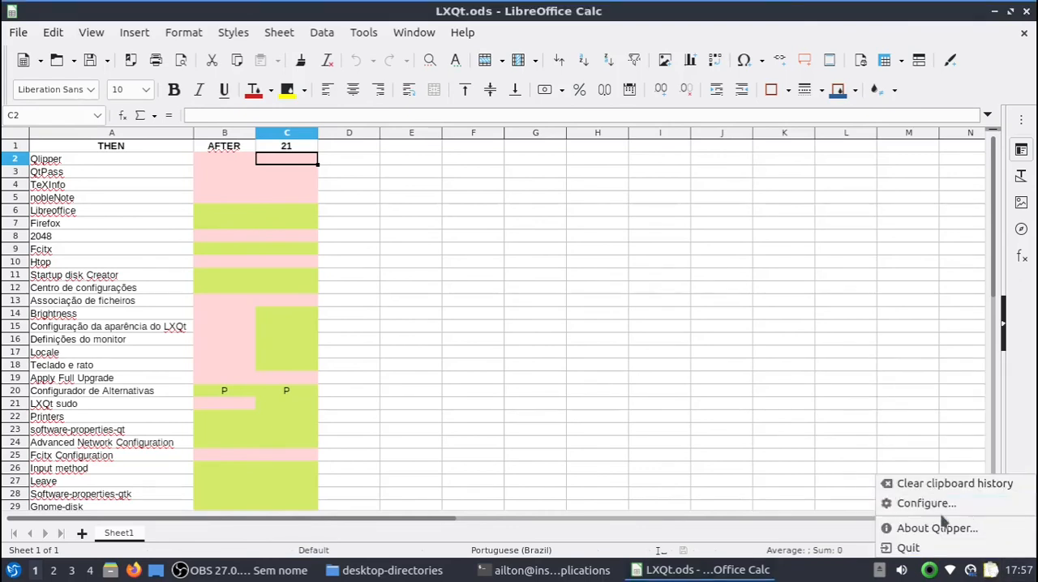
{"action": "left_click", "coordinate": [519, 219]}
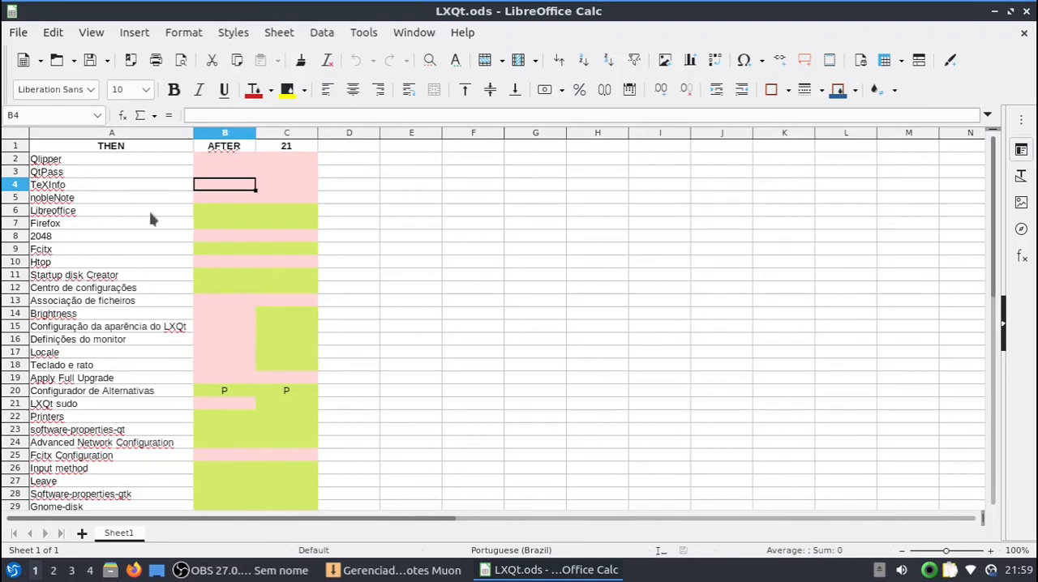
Step: Check the Libreoffice and Firefox rows in the AFTER column, and switch to the Muon package manager
{"action": "left_click", "coordinate": [224, 214]}
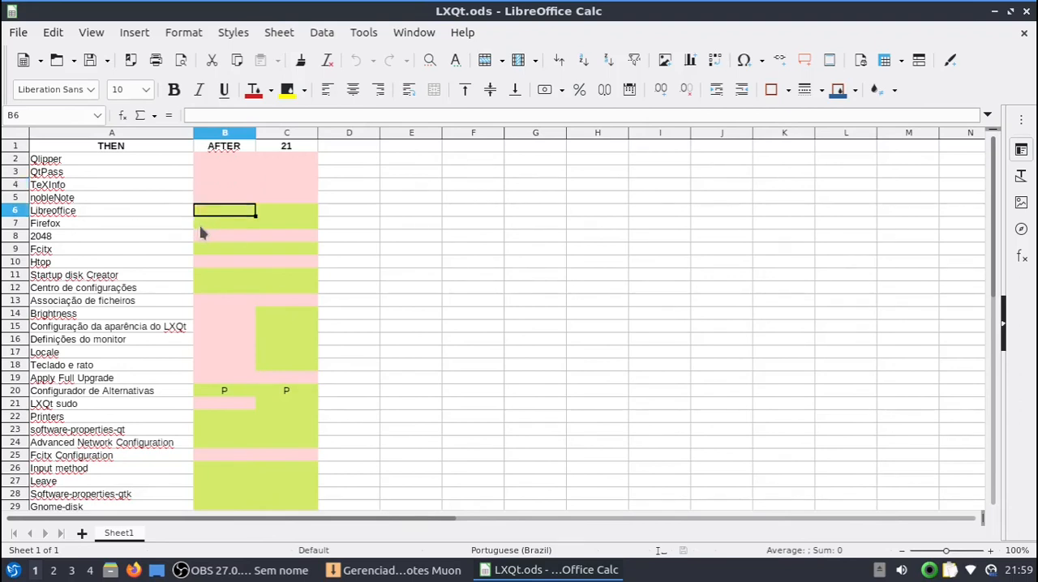
{"action": "left_click", "coordinate": [218, 228]}
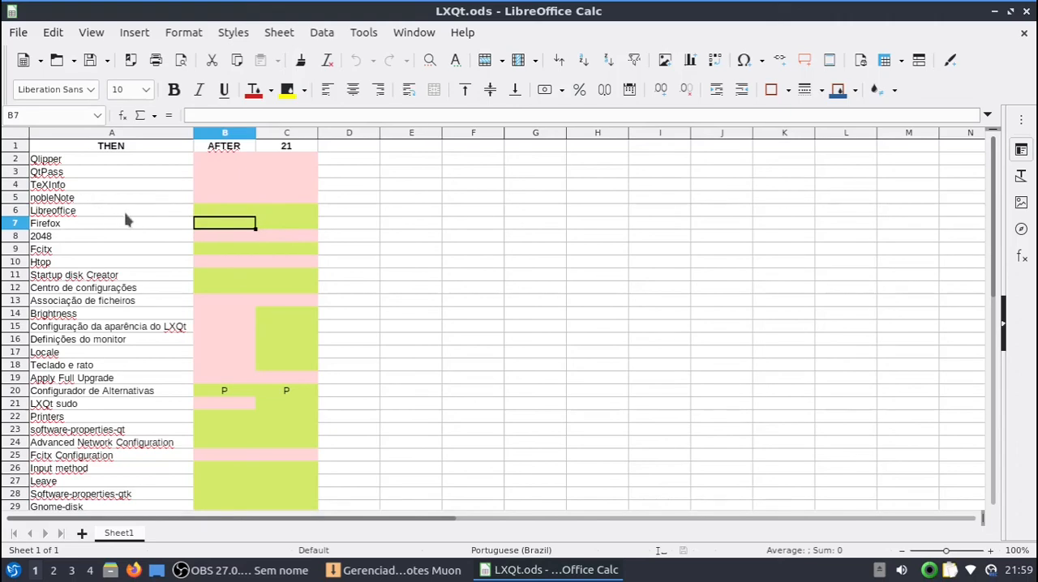
{"action": "left_click", "coordinate": [215, 212]}
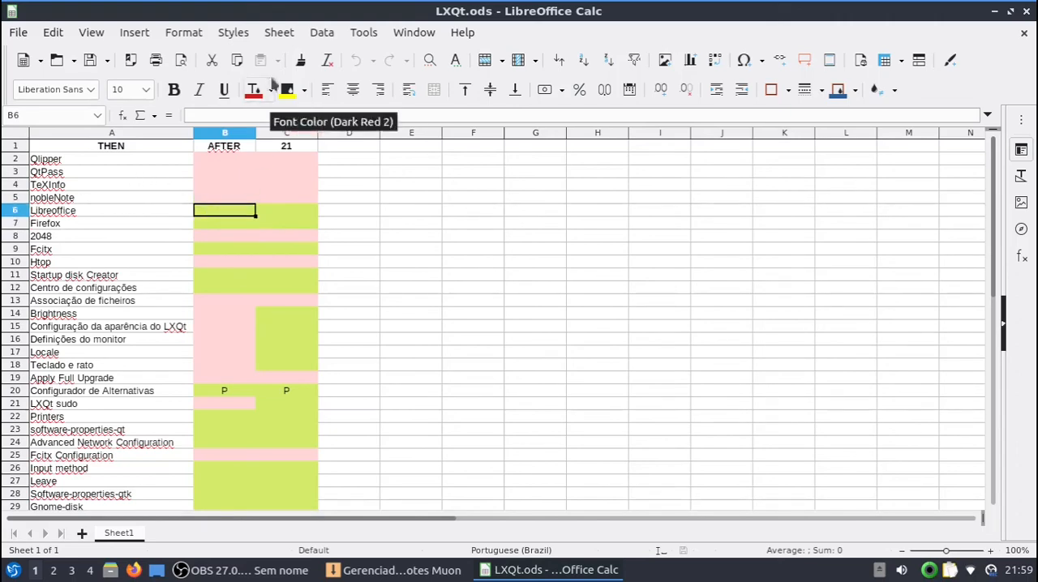
{"action": "left_click", "coordinate": [278, 34]}
{"action": "left_click", "coordinate": [278, 34]}
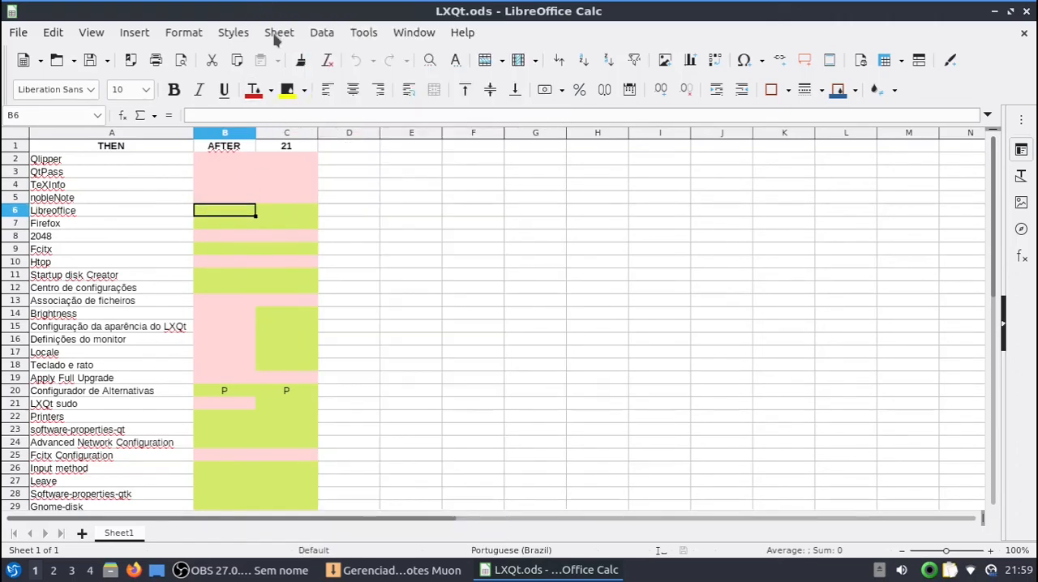
{"action": "left_click", "coordinate": [410, 572]}
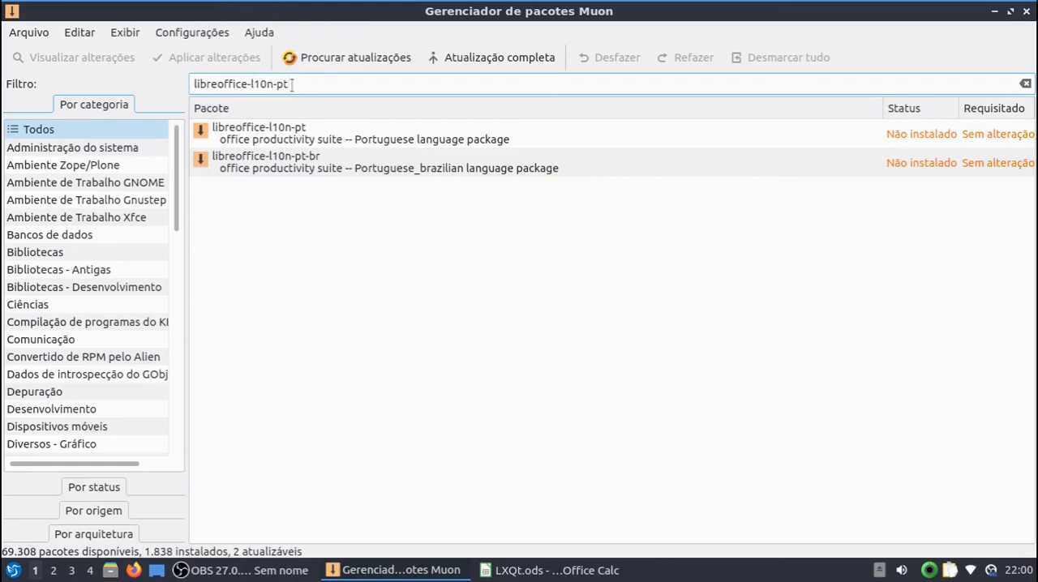
Step: Mark the libreoffice-l10n-pt-br package for installation
{"action": "left_click", "coordinate": [350, 165]}
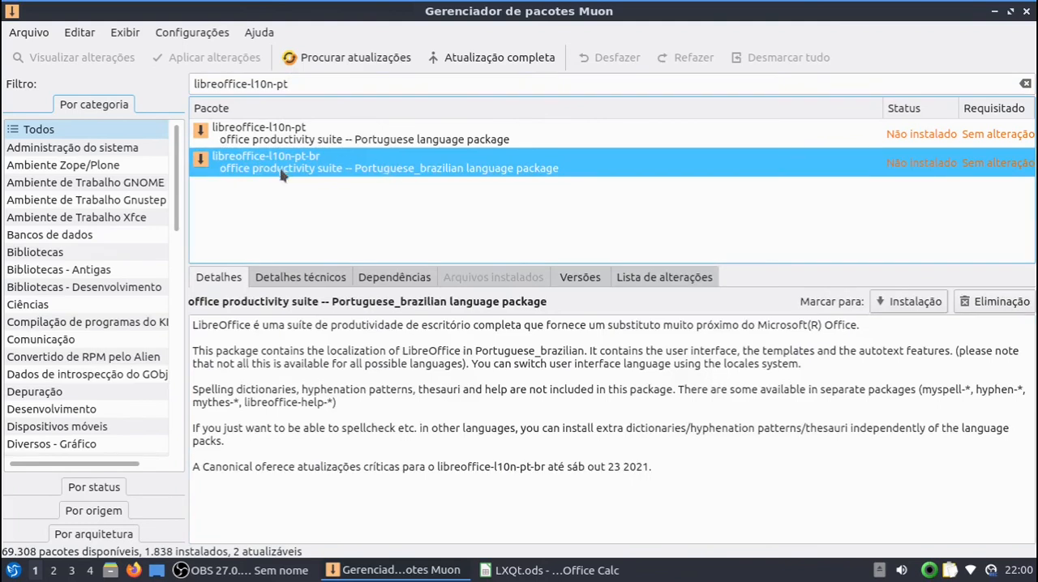
{"action": "right_click", "coordinate": [342, 164]}
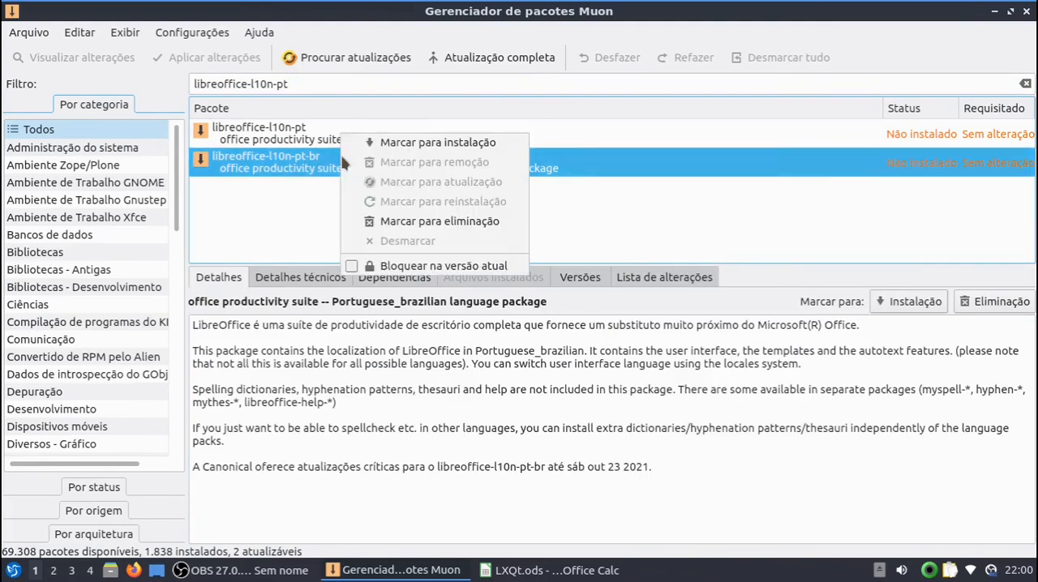
{"action": "left_click", "coordinate": [386, 141]}
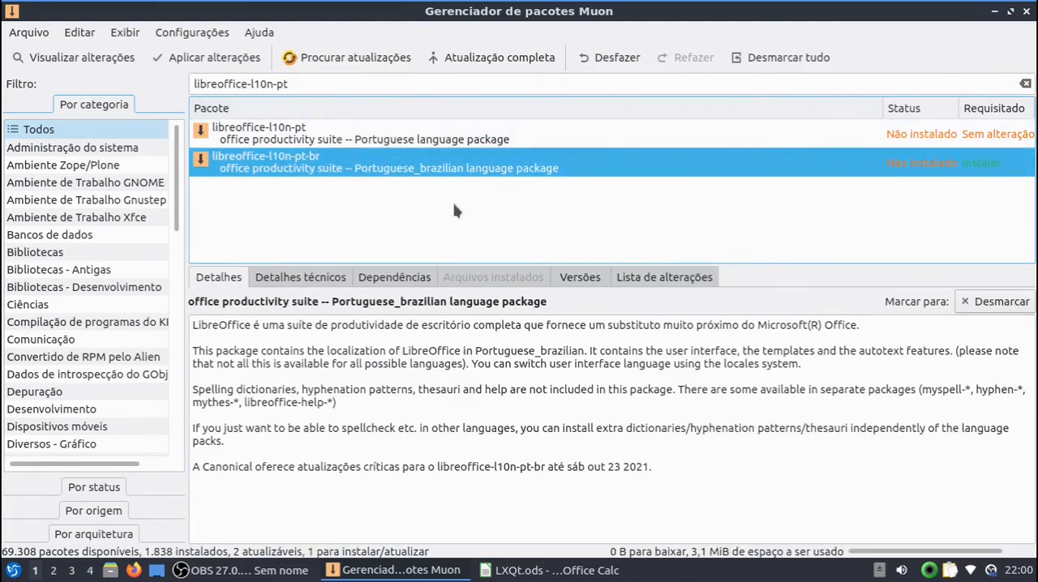
Step: Search the packages for firefox-locale-pt, check its status and available marking options, and dismiss the options without marking anything
{"action": "triple_click", "coordinate": [345, 91]}
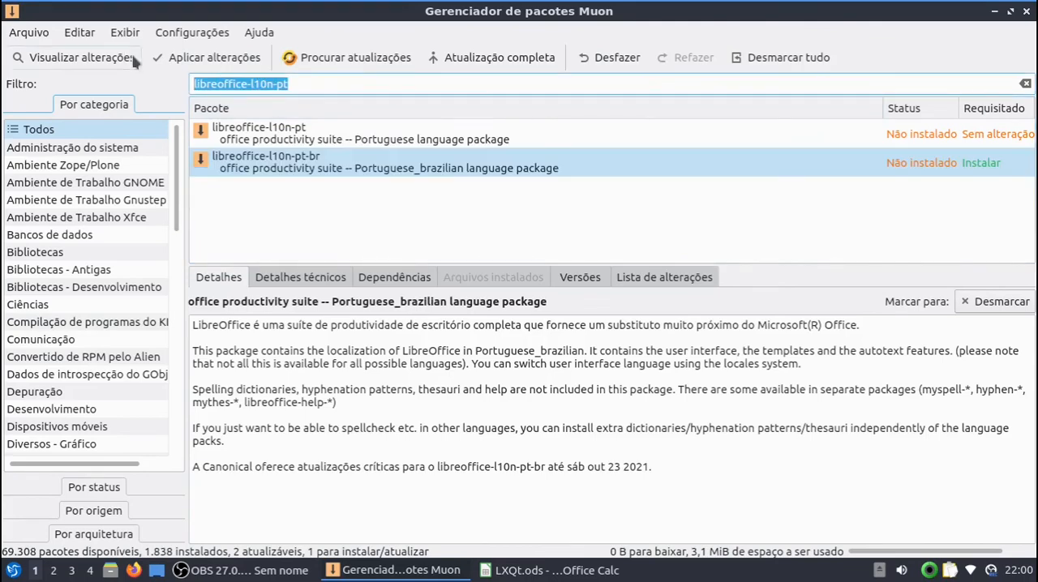
{"action": "type", "text": "f"}
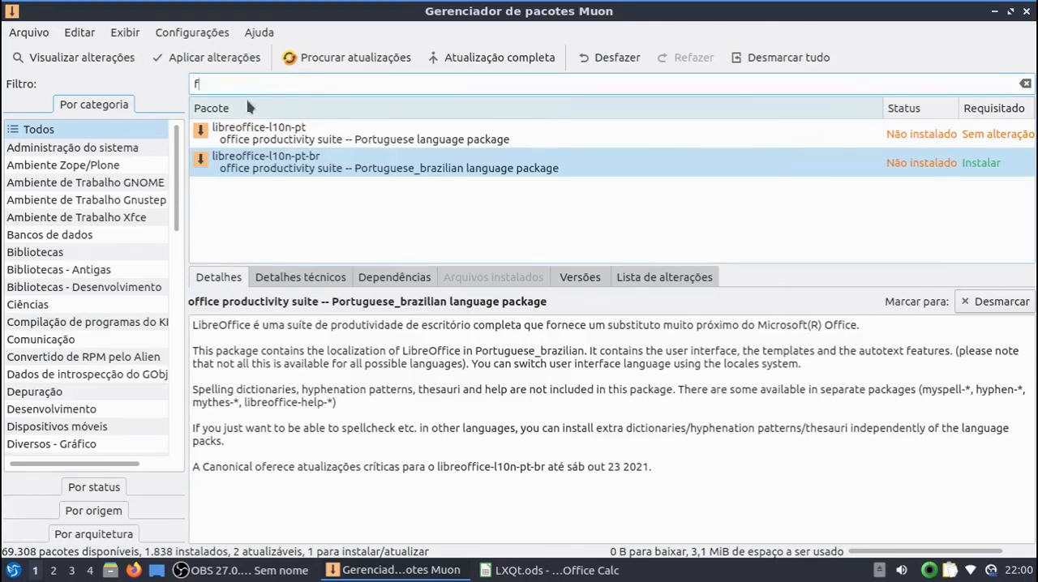
{"action": "type", "text": "irefo"}
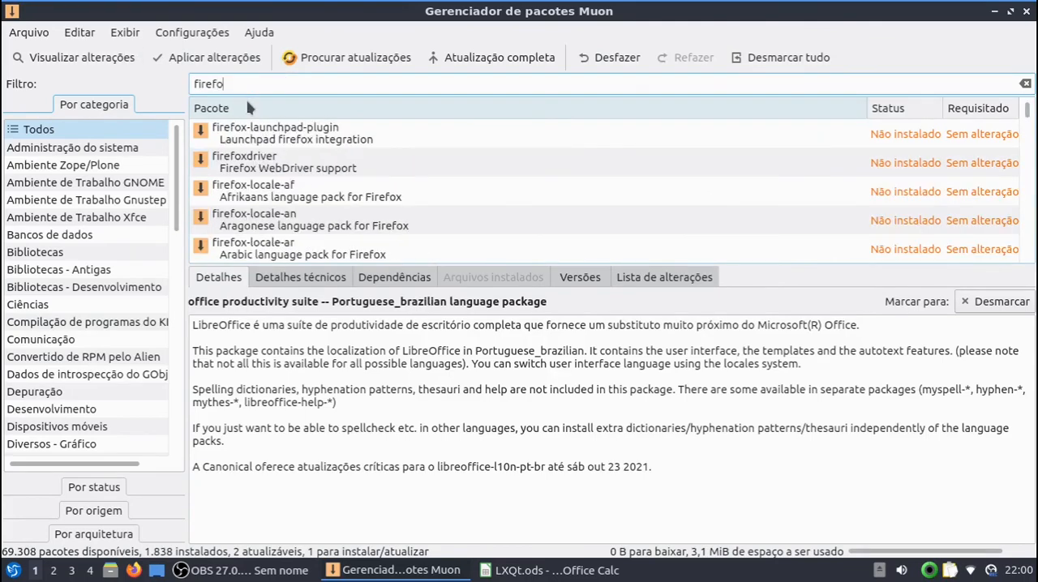
{"action": "type", "text": "x-locale"}
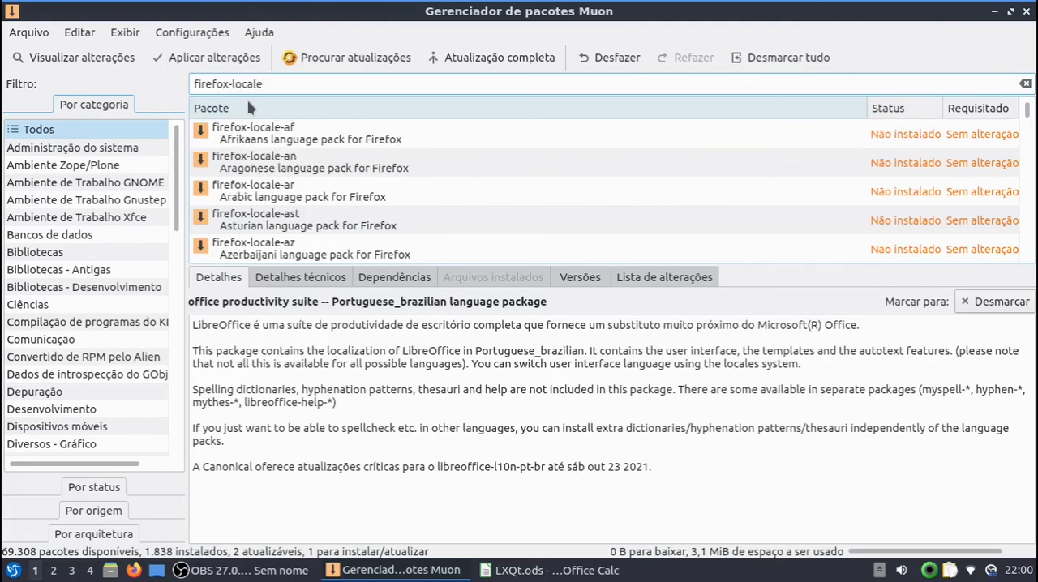
{"action": "type", "text": "-pt"}
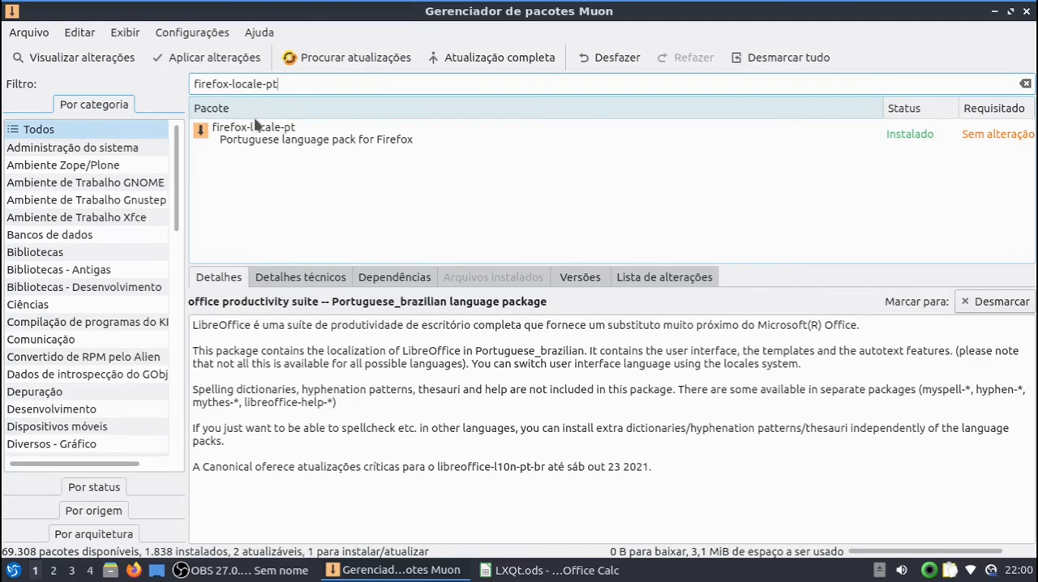
{"action": "right_click", "coordinate": [285, 133]}
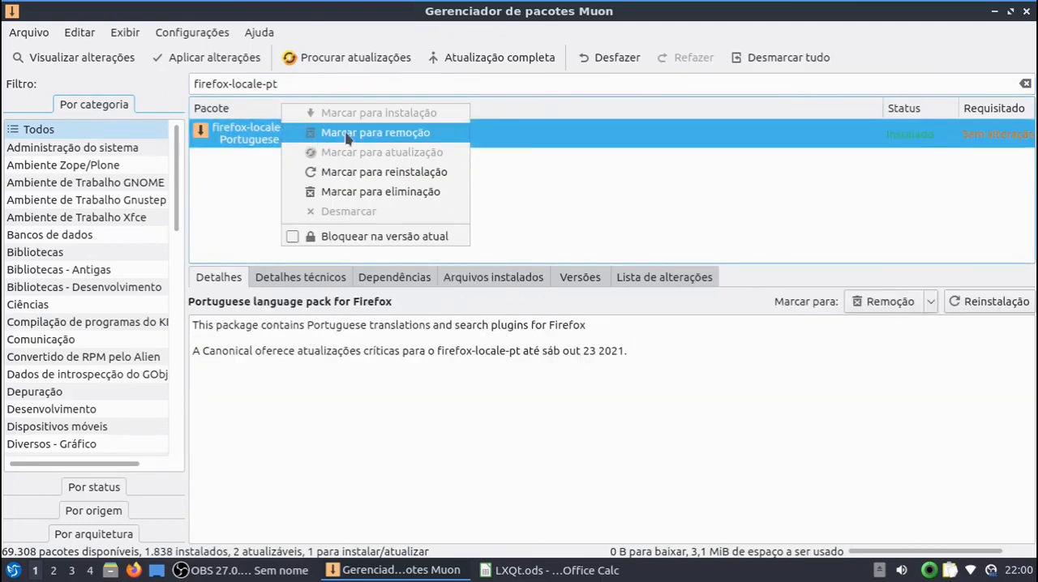
{"action": "left_click", "coordinate": [244, 177]}
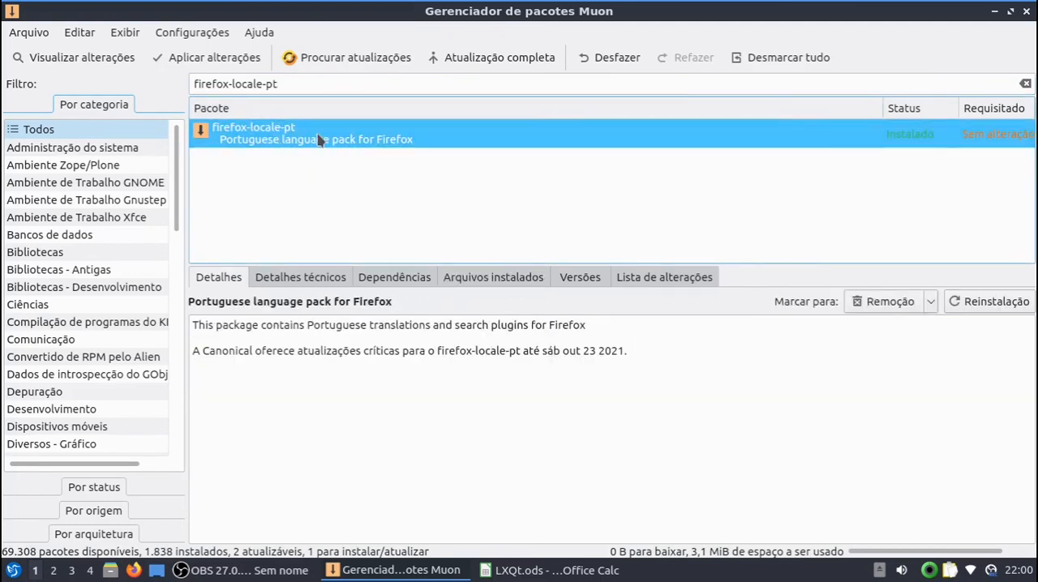
Step: Apply the marked package changes and authenticate the installation with the account password
{"action": "left_click", "coordinate": [215, 58]}
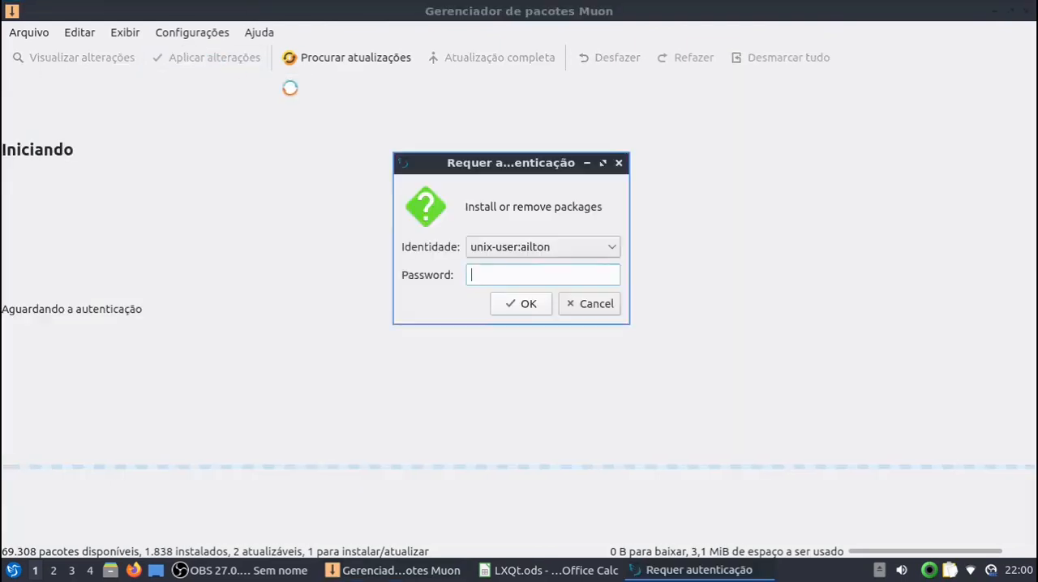
{"action": "type", "text": "a"}
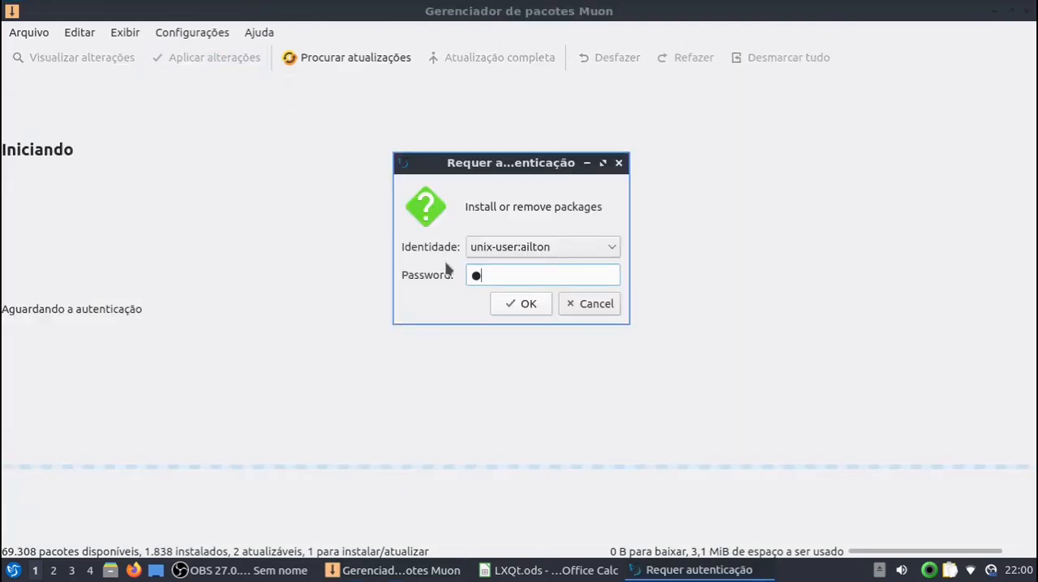
{"action": "type", "text": "aaa"}
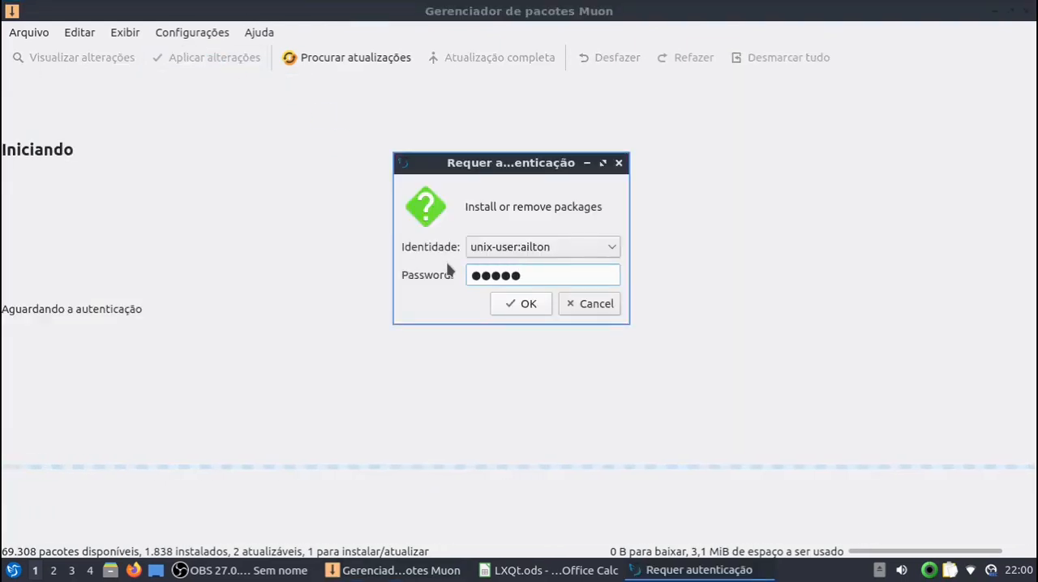
{"action": "key", "text": "Return"}
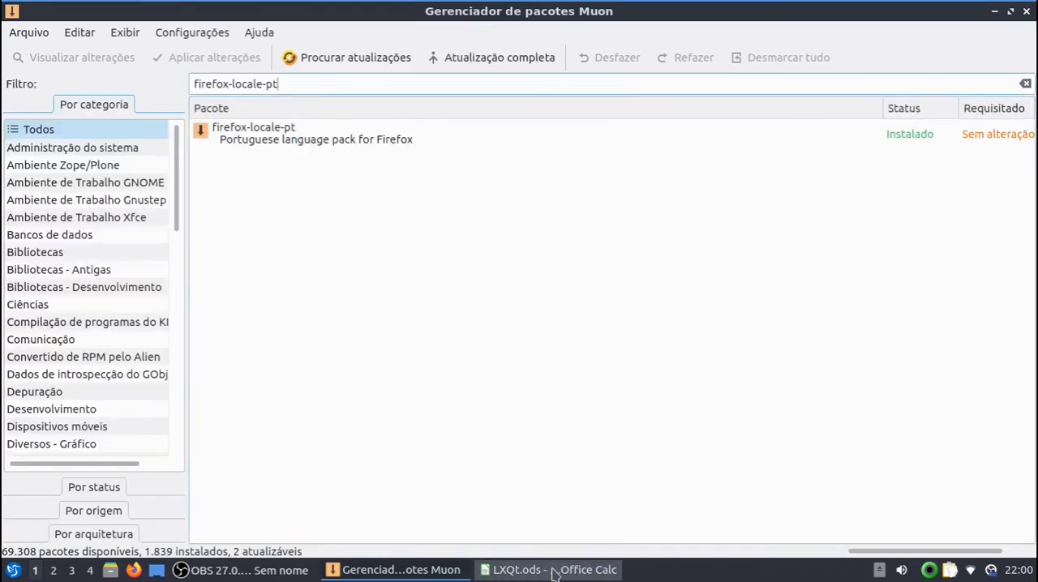
Step: Close LXQt.ods, minimize the package manager, and reopen the spreadsheet from the desktop to check the interface language
{"action": "left_click", "coordinate": [506, 568]}
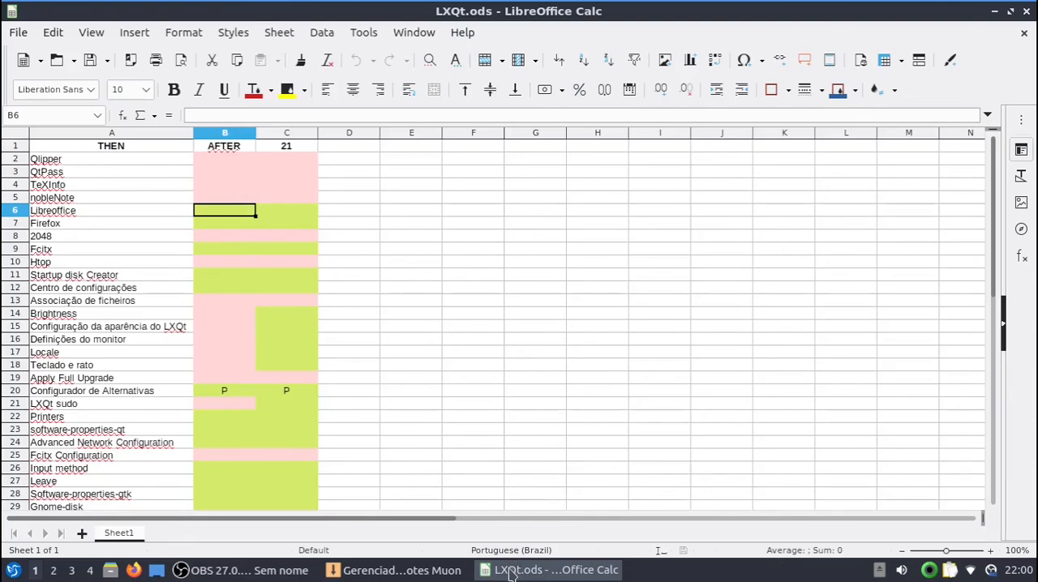
{"action": "right_click", "coordinate": [511, 574]}
{"action": "left_click", "coordinate": [529, 548]}
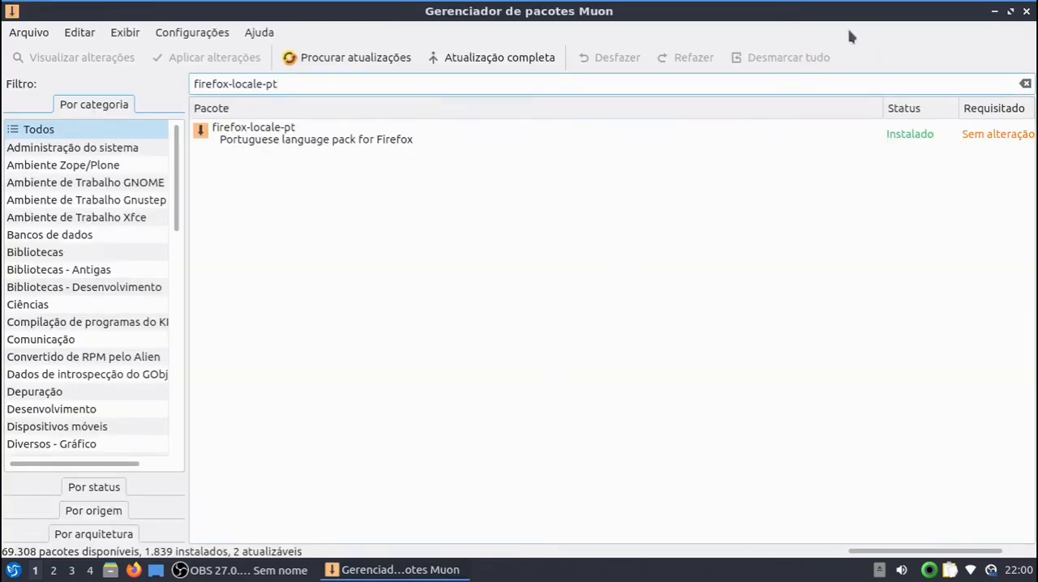
{"action": "left_click", "coordinate": [397, 570]}
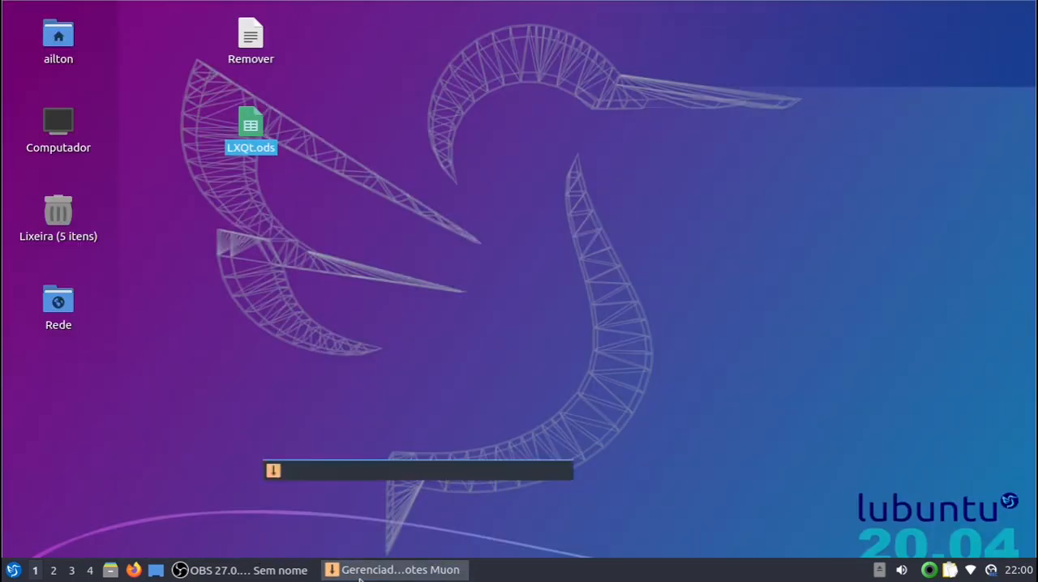
{"action": "double_click", "coordinate": [249, 143]}
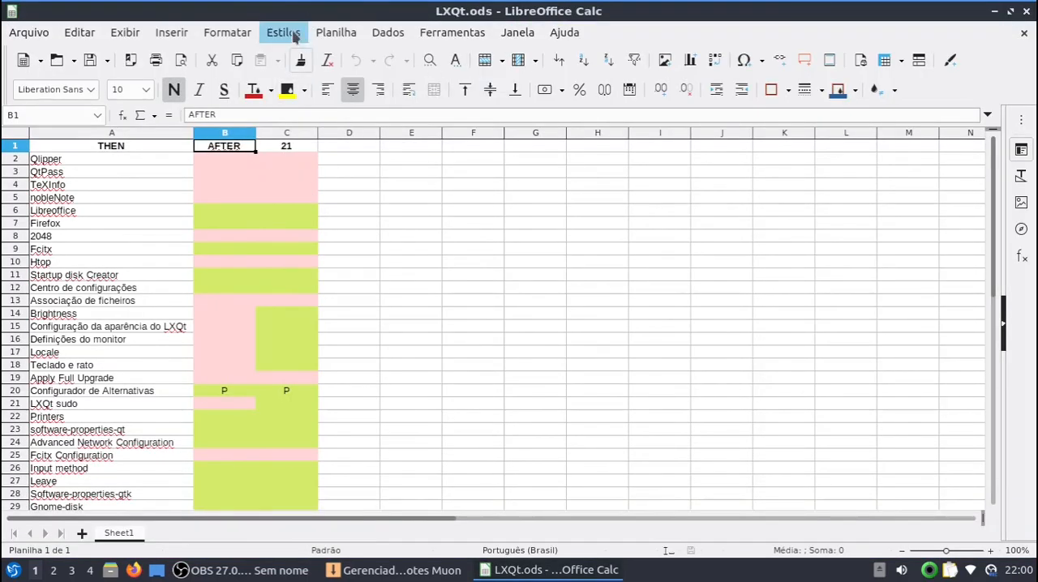
{"action": "left_click", "coordinate": [216, 198]}
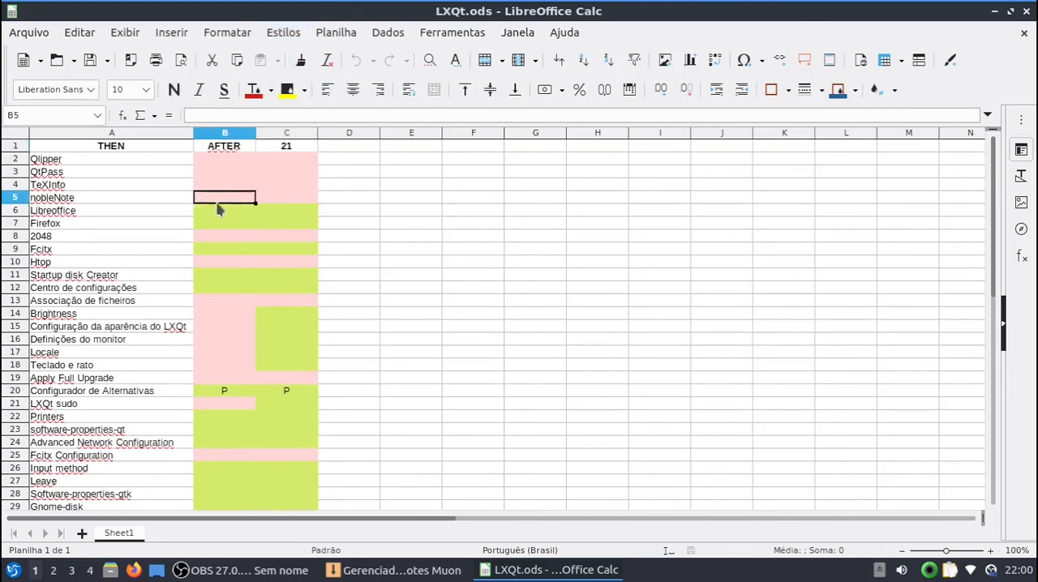
Step: Switch to the Muon package manager, filter packages by the Orkidea System (Winunix OS) origin, and clear the firefox-locale-pt search
{"action": "left_click", "coordinate": [413, 571]}
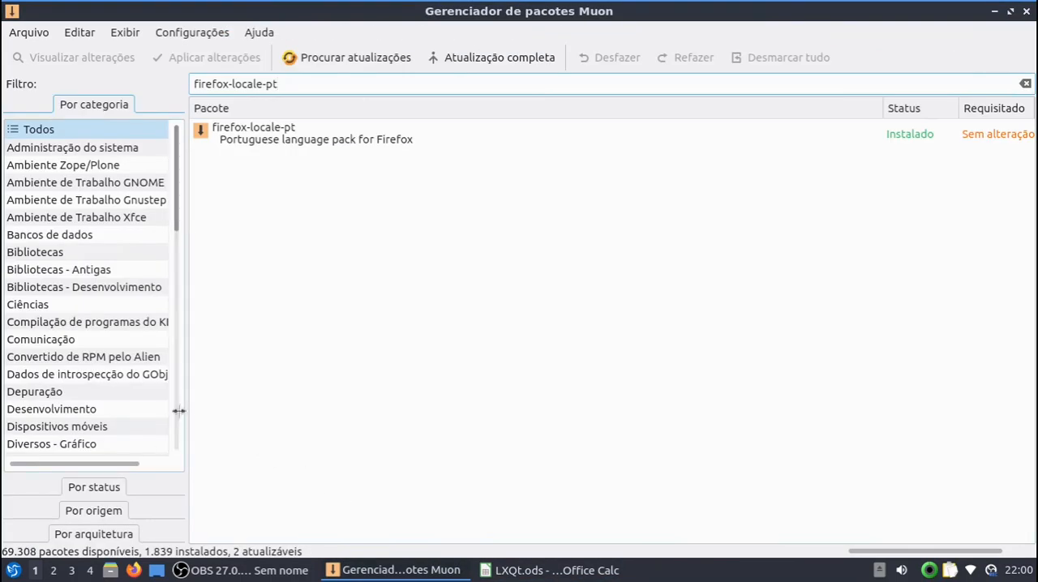
{"action": "left_click", "coordinate": [104, 520]}
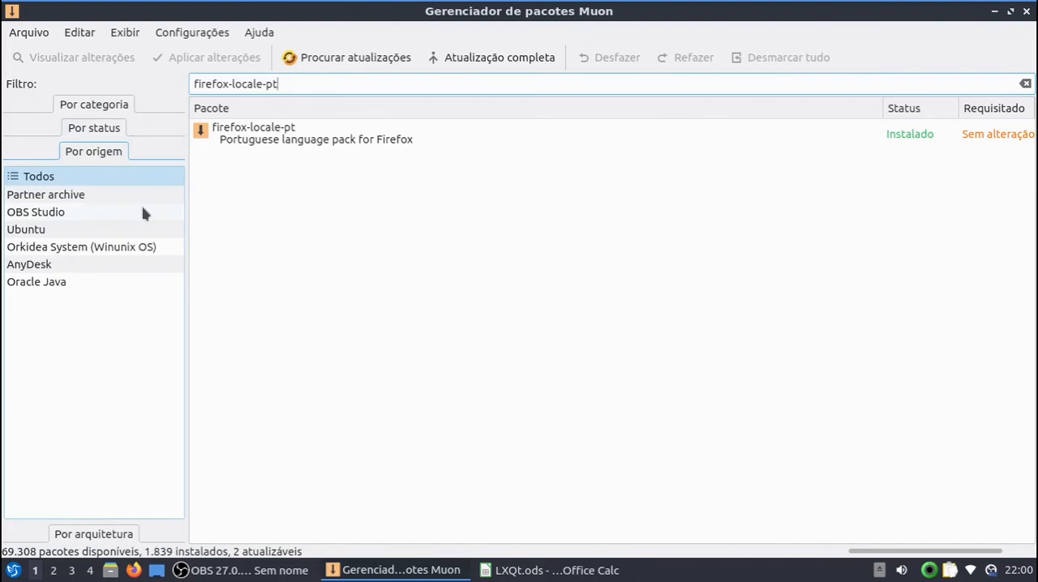
{"action": "left_click", "coordinate": [112, 248]}
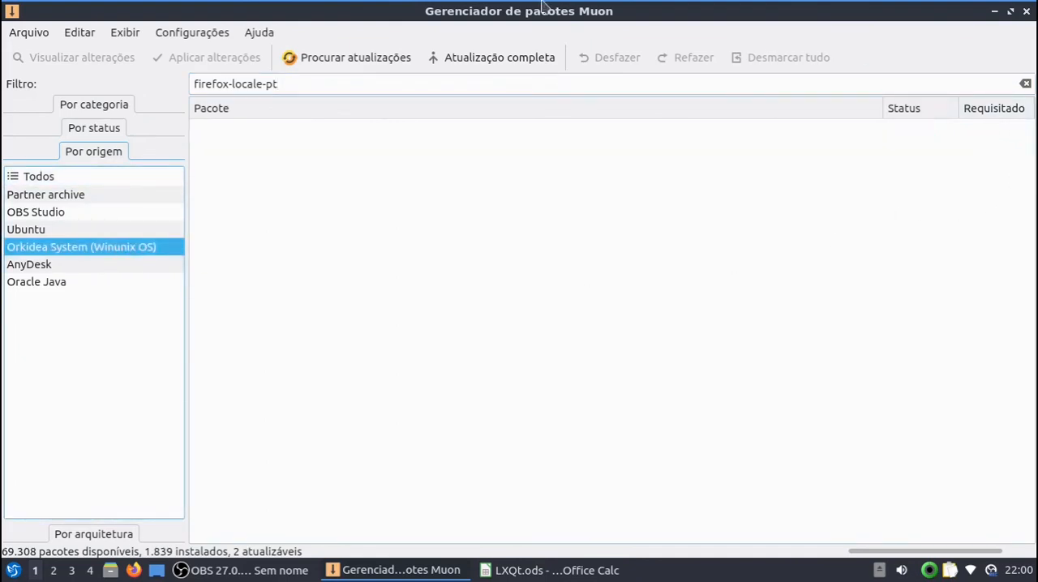
{"action": "left_click_drag", "start_coordinate": [284, 86], "coordinate": [144, 41]}
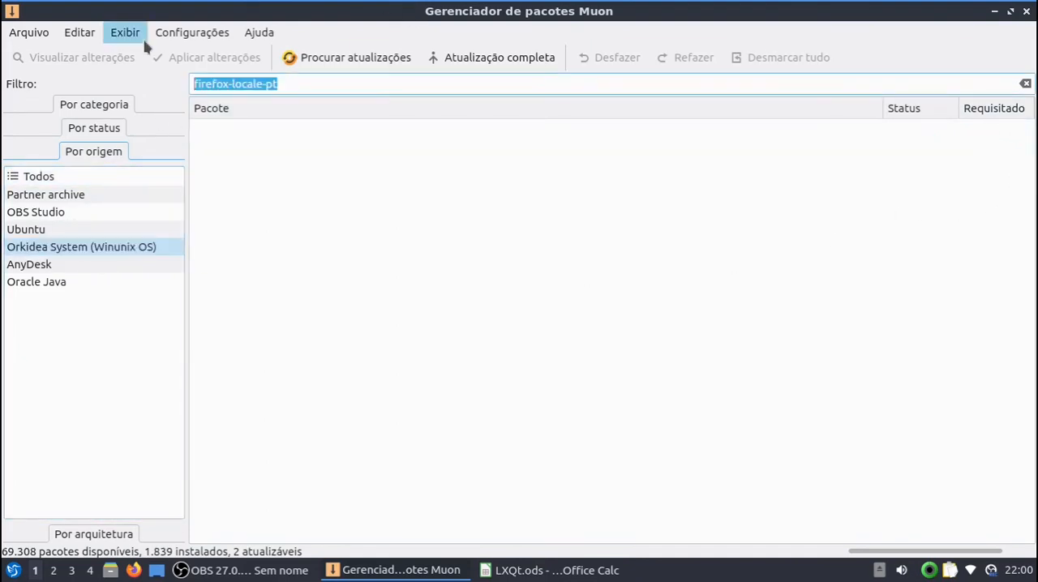
{"action": "key", "text": "BackSpace"}
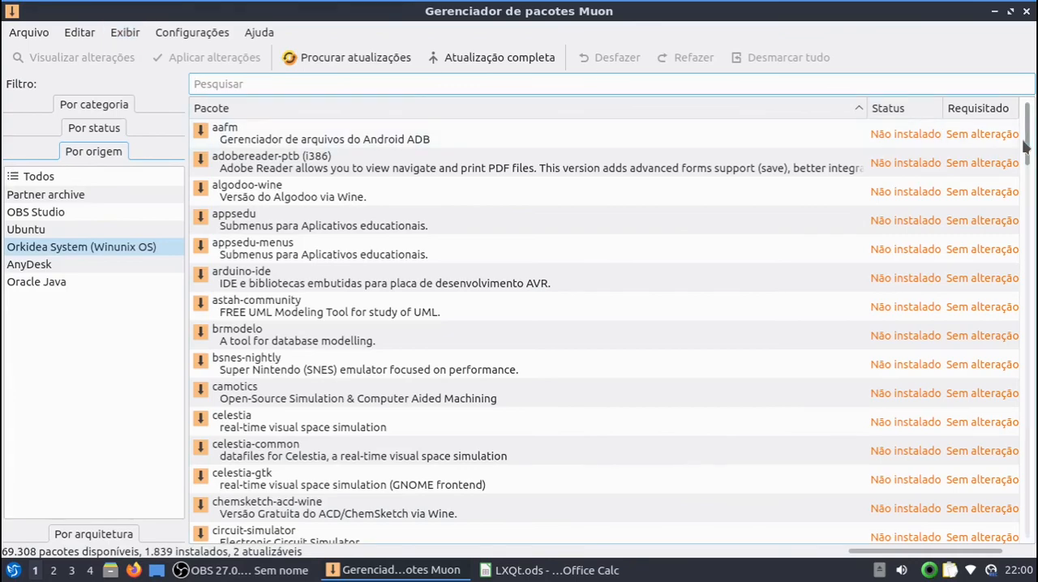
Step: Browse the packages of the Orkidea System origin and view the details of gresistor
{"action": "scroll", "coordinate": [1028, 154], "scroll_direction": "down", "scroll_amount": 1}
{"action": "scroll", "coordinate": [1000, 292], "scroll_direction": "down", "scroll_amount": 10}
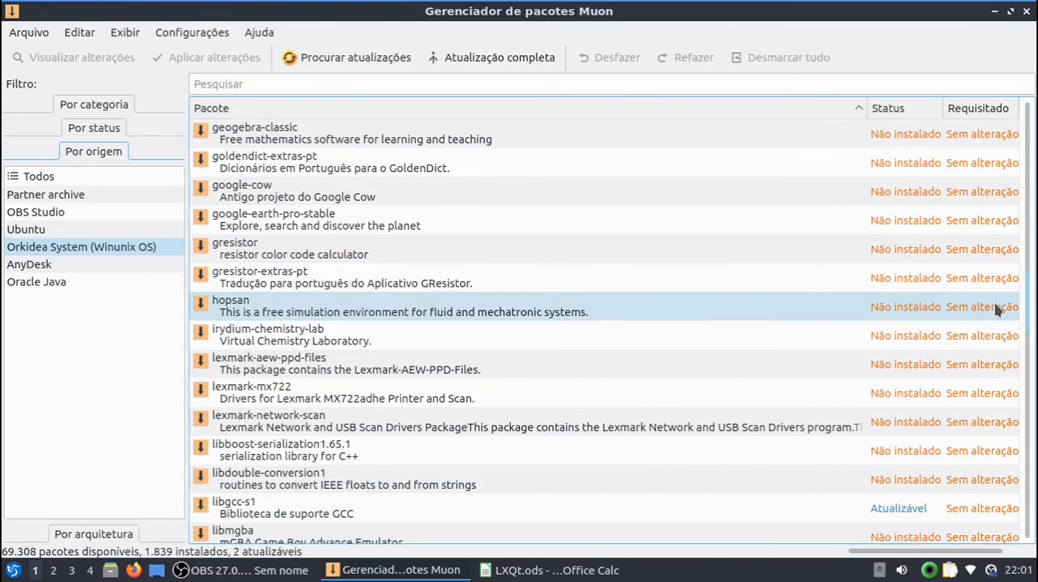
{"action": "left_click", "coordinate": [253, 255]}
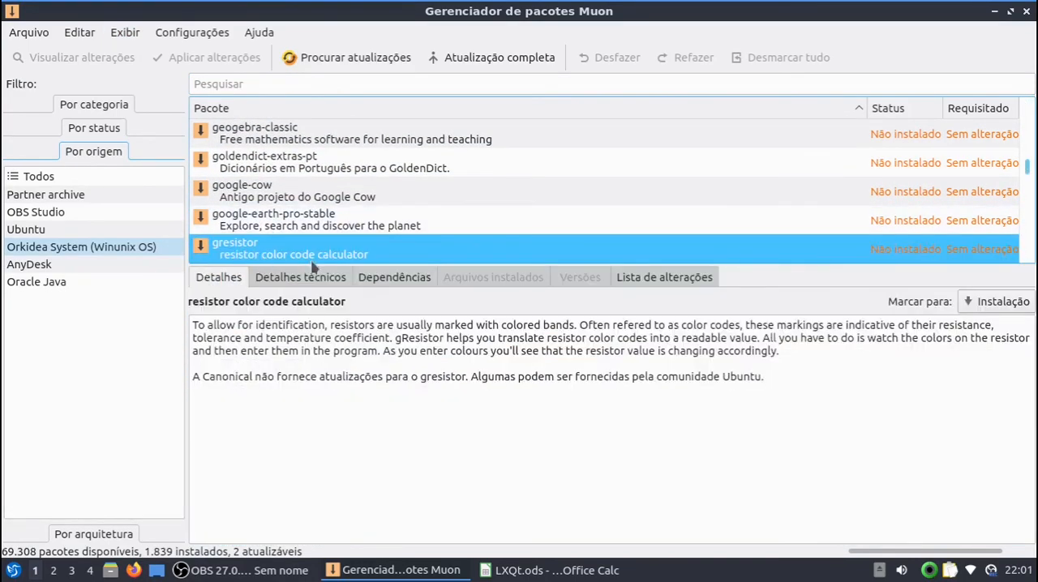
{"action": "scroll", "coordinate": [275, 235], "scroll_direction": "down", "scroll_amount": 1}
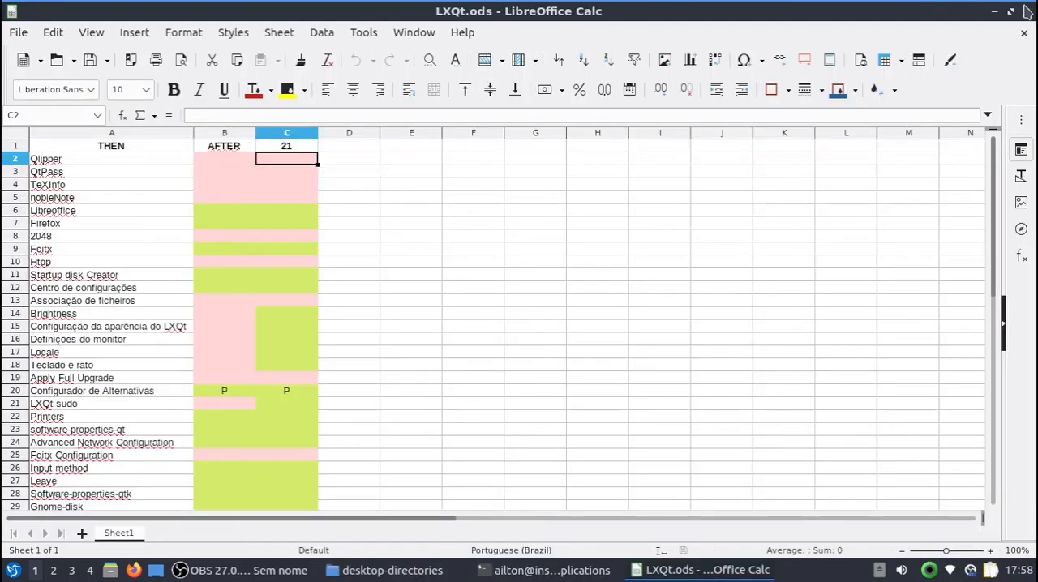
Step: Close the LXQt.ods spreadsheet and return to the empty desktop
{"action": "left_click", "coordinate": [1028, 11]}
{"action": "left_click", "coordinate": [276, 334]}
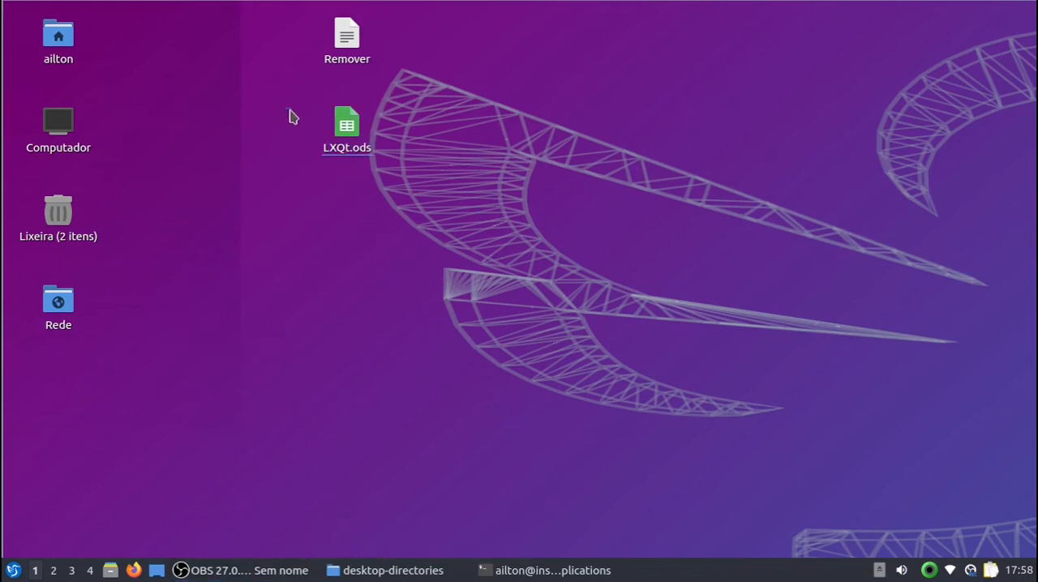
{"action": "left_click_drag", "start_coordinate": [287, 107], "coordinate": [405, 170]}
{"action": "left_click", "coordinate": [427, 195]}
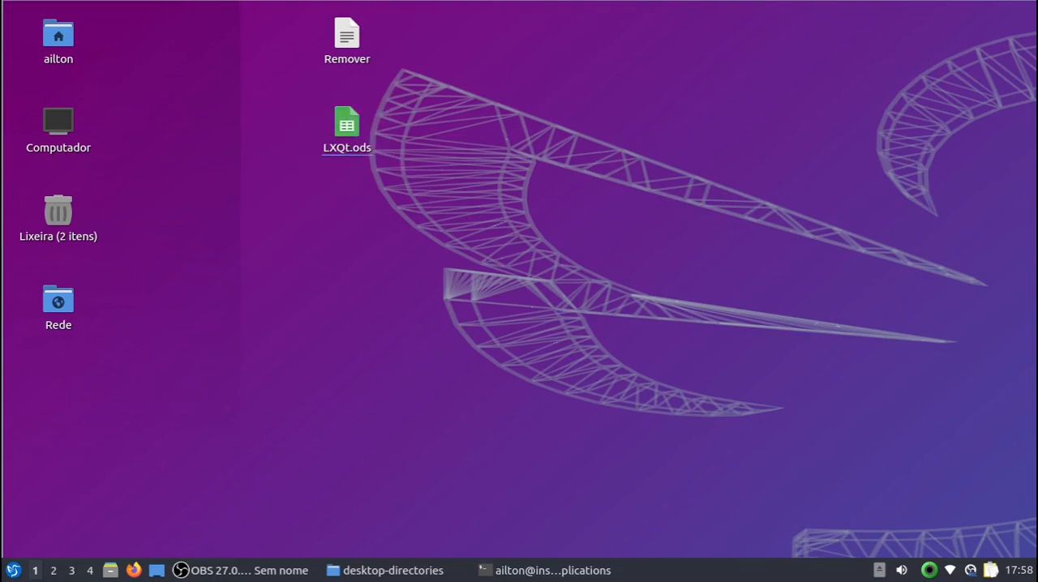